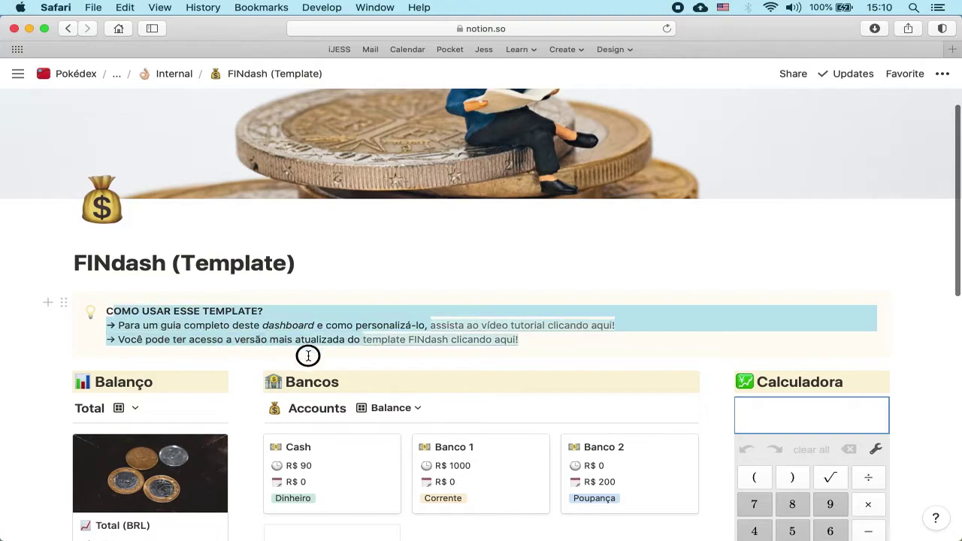
- Examine the FINdash (Template) page from the usage callout through Balanço, Bancos and Calculadora down to Lista de Desejos
{"action": "left_click", "coordinate": [243, 328]}
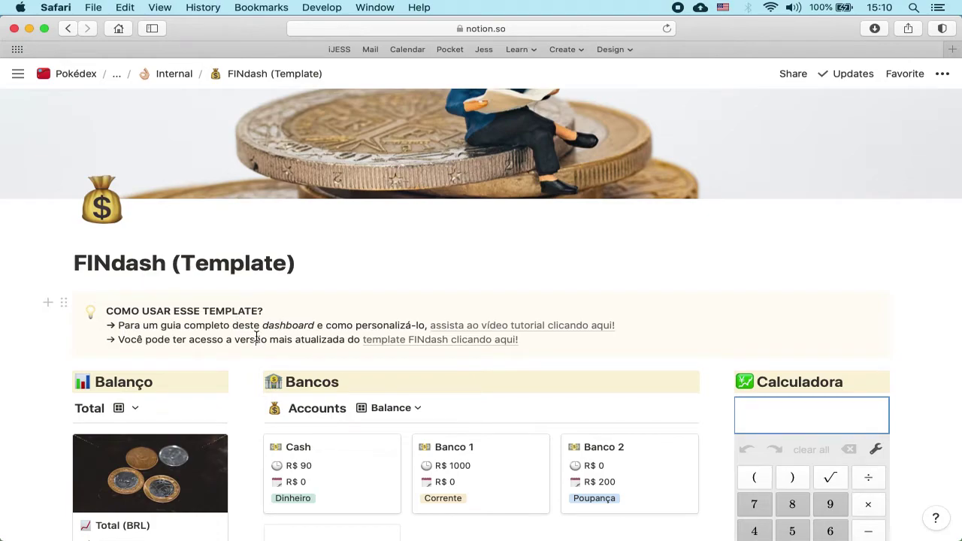
{"action": "left_click", "coordinate": [348, 340]}
{"action": "scroll", "coordinate": [347, 342], "scroll_direction": "down", "scroll_amount": 3}
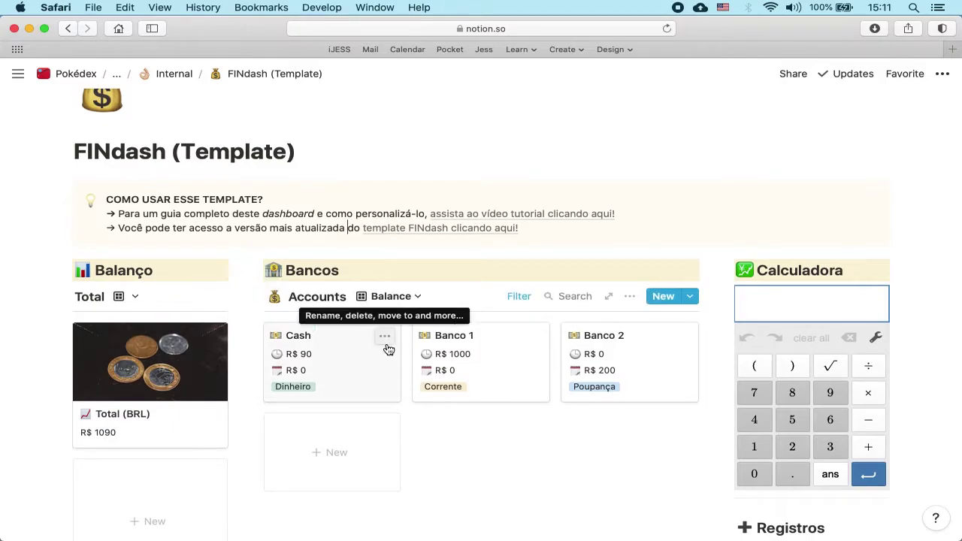
{"action": "scroll", "coordinate": [389, 350], "scroll_direction": "down", "scroll_amount": 4}
{"action": "scroll", "coordinate": [389, 350], "scroll_direction": "up", "scroll_amount": 3}
{"action": "scroll", "coordinate": [389, 349], "scroll_direction": "down", "scroll_amount": 2}
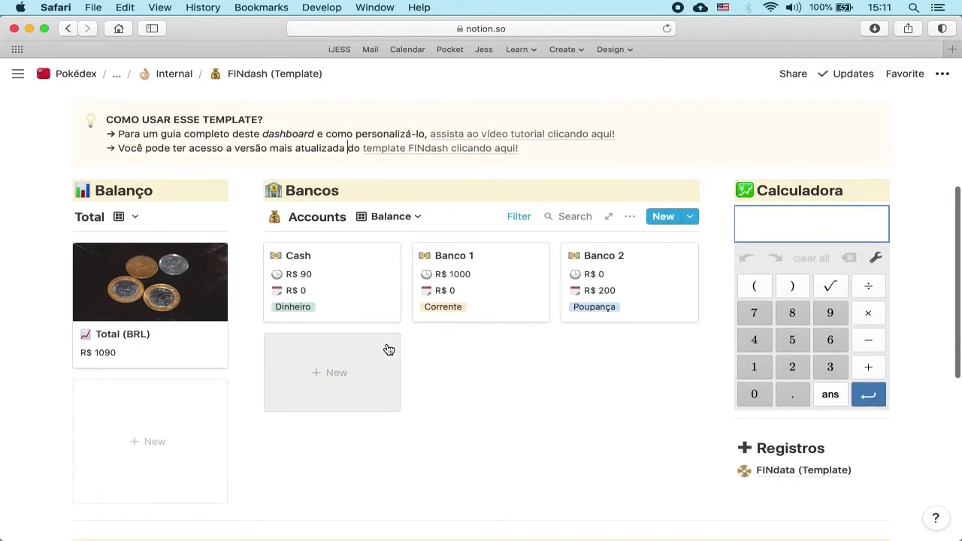
{"action": "scroll", "coordinate": [358, 401], "scroll_direction": "down", "scroll_amount": 2}
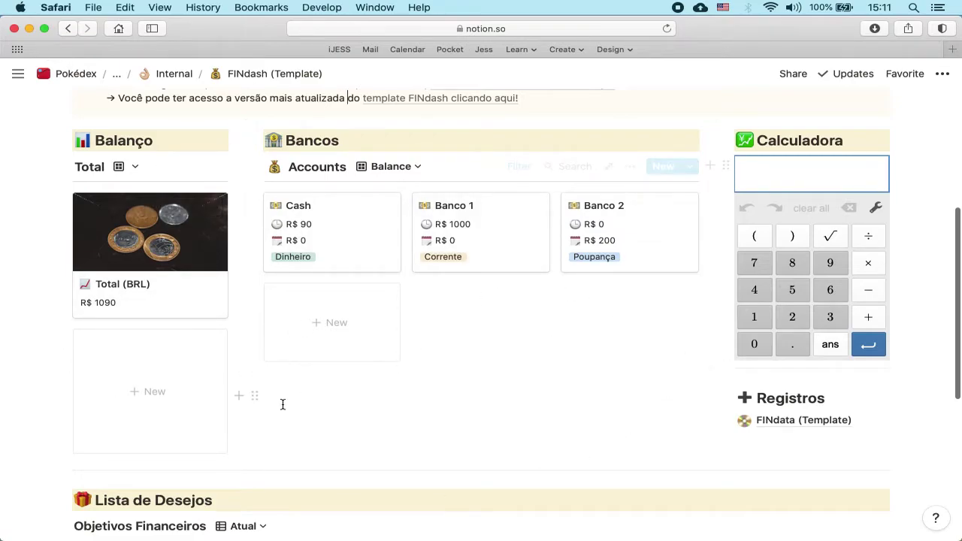
{"action": "scroll", "coordinate": [283, 405], "scroll_direction": "down", "scroll_amount": 10}
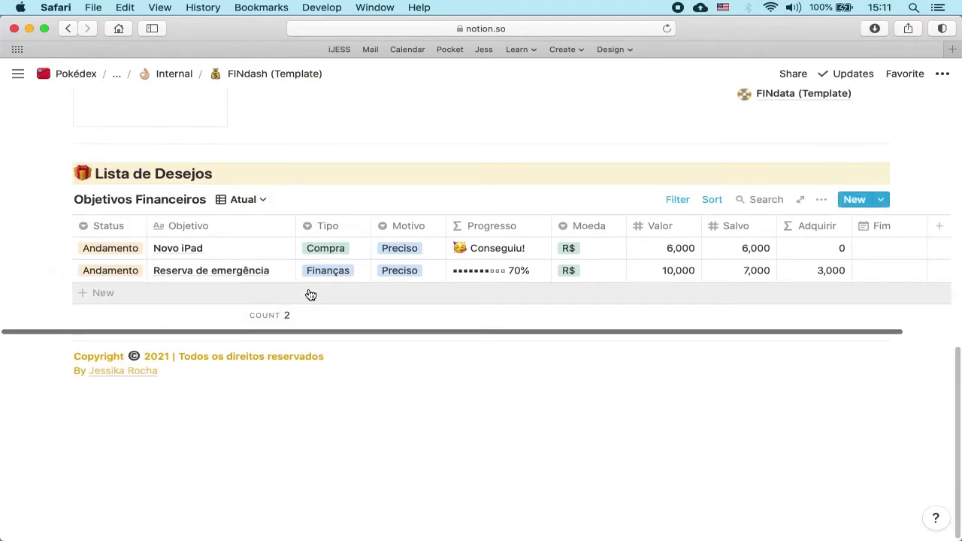
{"action": "scroll", "coordinate": [289, 342], "scroll_direction": "up", "scroll_amount": 10}
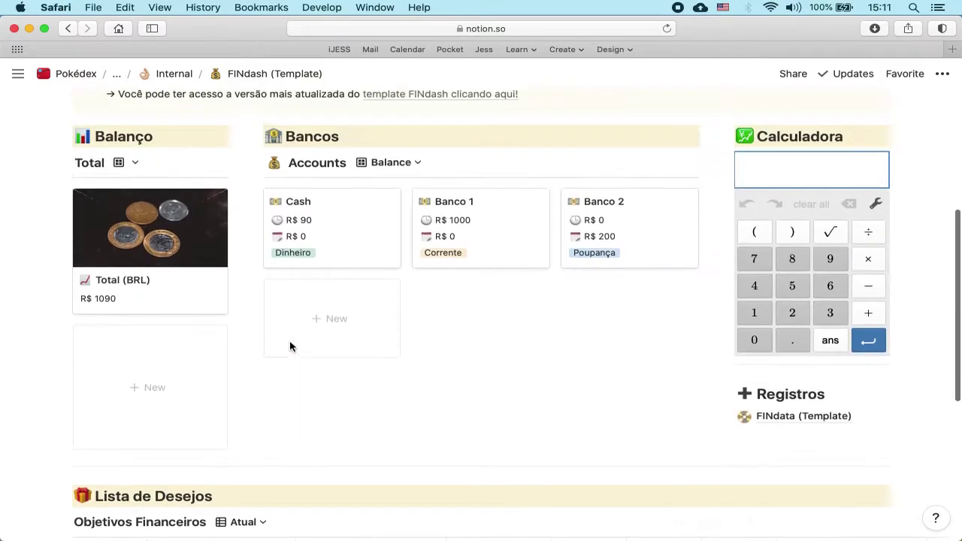
{"action": "scroll", "coordinate": [290, 344], "scroll_direction": "up", "scroll_amount": 3}
{"action": "scroll", "coordinate": [290, 342], "scroll_direction": "down", "scroll_amount": 2}
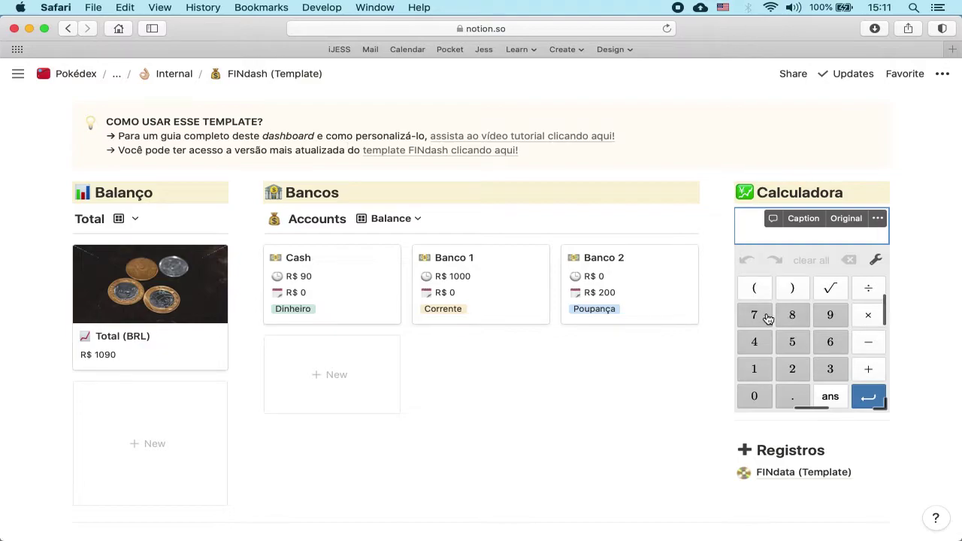
- Try out the Calculadora widget by entering 8547 and −6555, and clear the entry
{"action": "left_click", "coordinate": [792, 317]}
{"action": "left_click", "coordinate": [793, 343]}
{"action": "left_click", "coordinate": [767, 342]}
{"action": "left_click", "coordinate": [767, 315]}
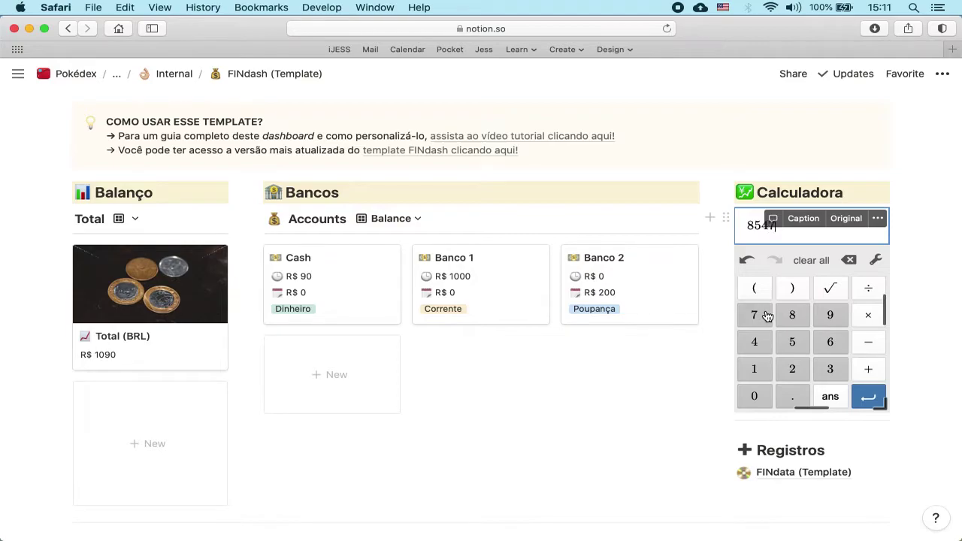
{"action": "left_click", "coordinate": [872, 346]}
{"action": "left_click", "coordinate": [841, 346]}
{"action": "left_click", "coordinate": [793, 344]}
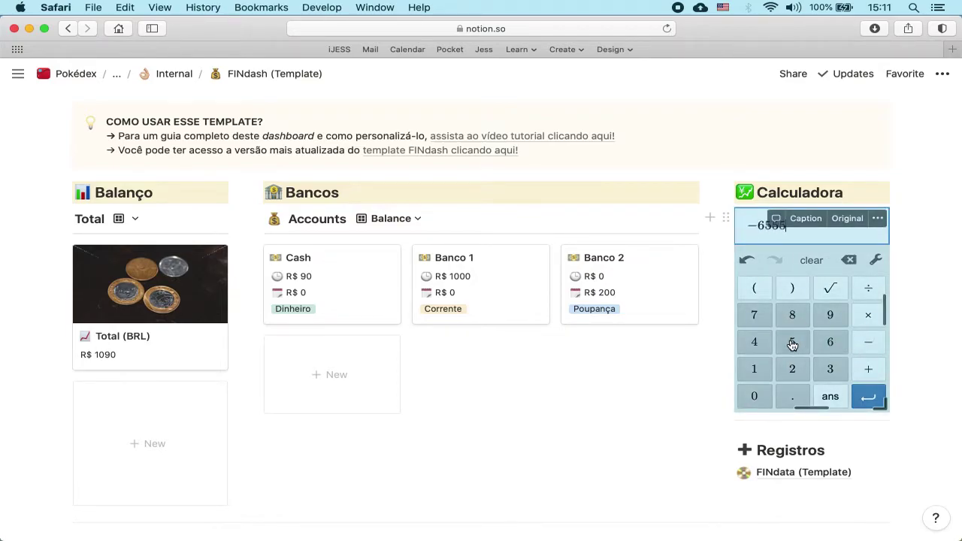
{"action": "left_click", "coordinate": [812, 260]}
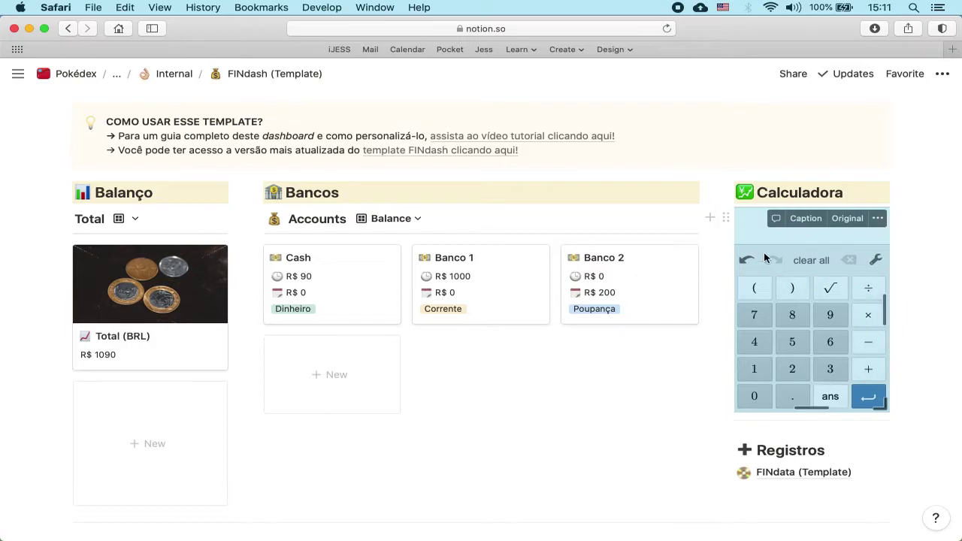
{"action": "left_click", "coordinate": [757, 231]}
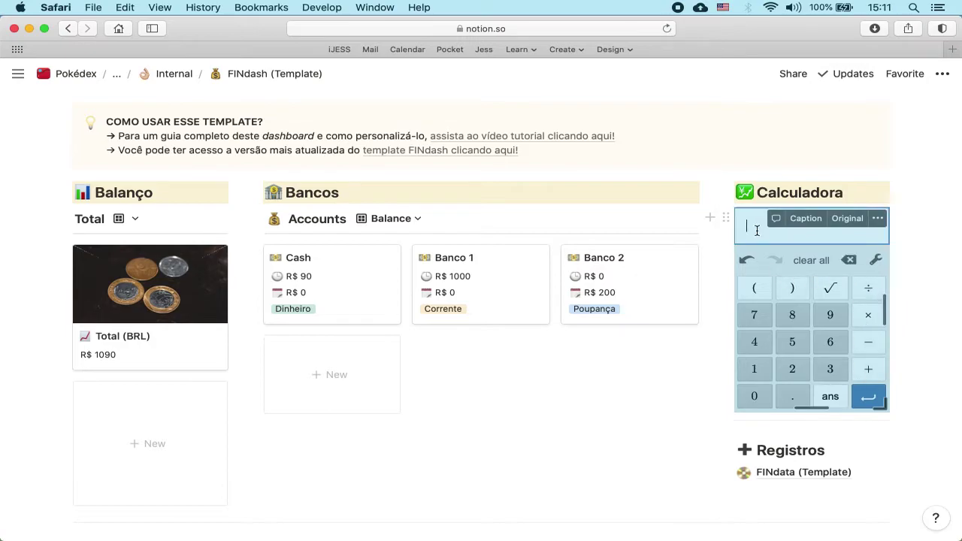
{"action": "left_click", "coordinate": [769, 419]}
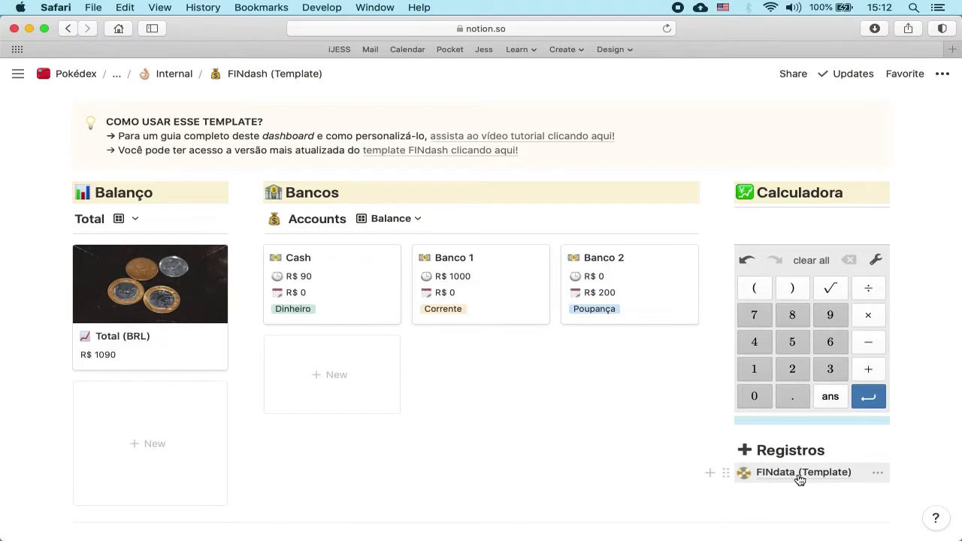
{"action": "left_click", "coordinate": [827, 473]}
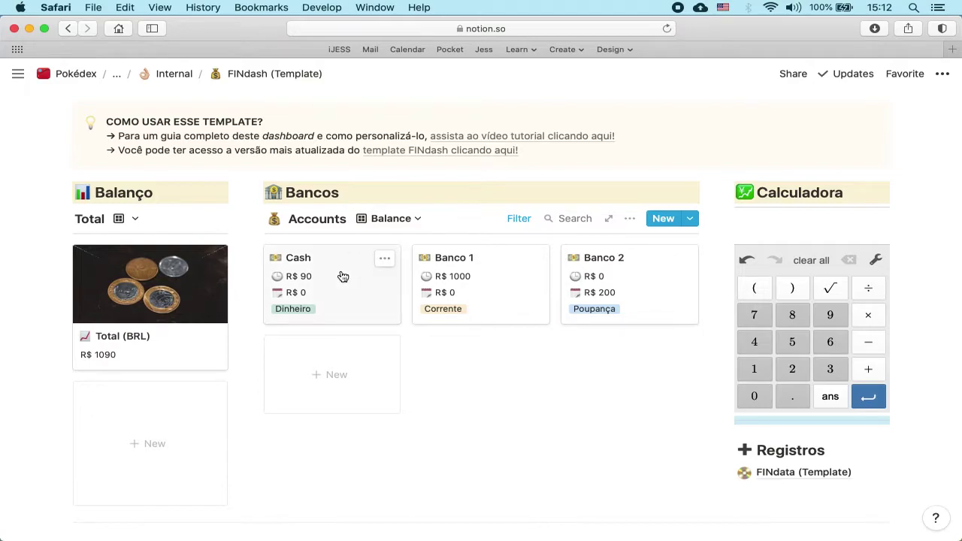
- Open the Banco 1 account card and highlight its title without editing it
{"action": "left_click", "coordinate": [491, 284]}
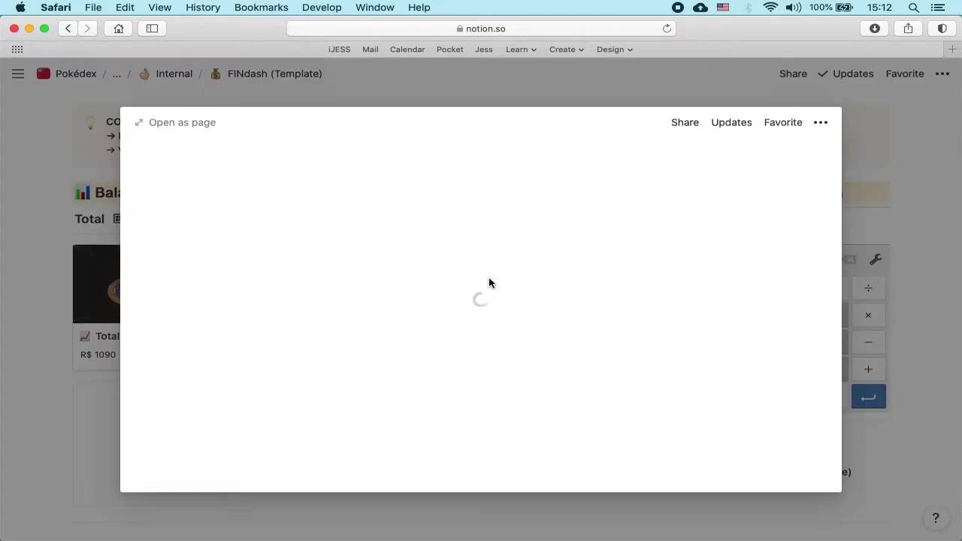
{"action": "left_click_drag", "start_coordinate": [341, 299], "coordinate": [225, 296]}
{"action": "left_click", "coordinate": [265, 298]}
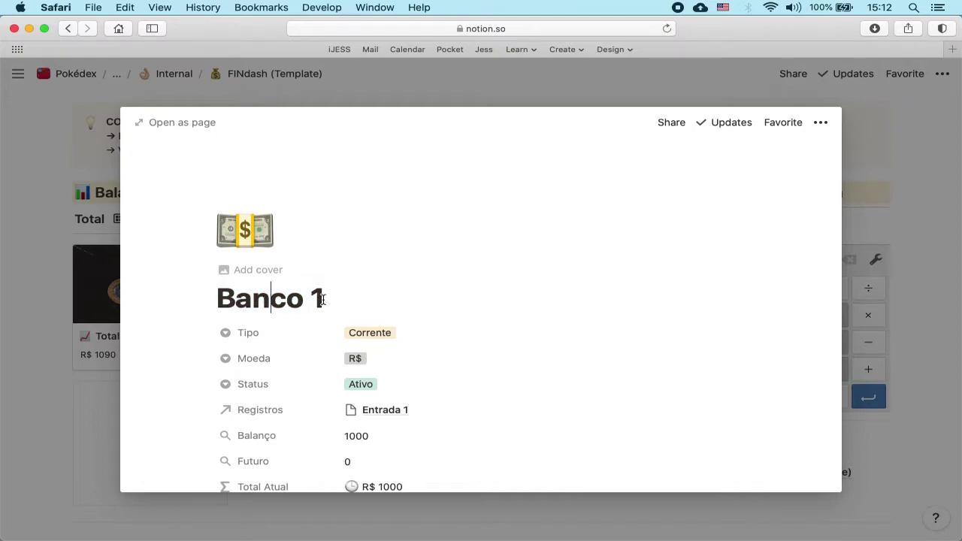
{"action": "left_click_drag", "start_coordinate": [318, 299], "coordinate": [236, 302]}
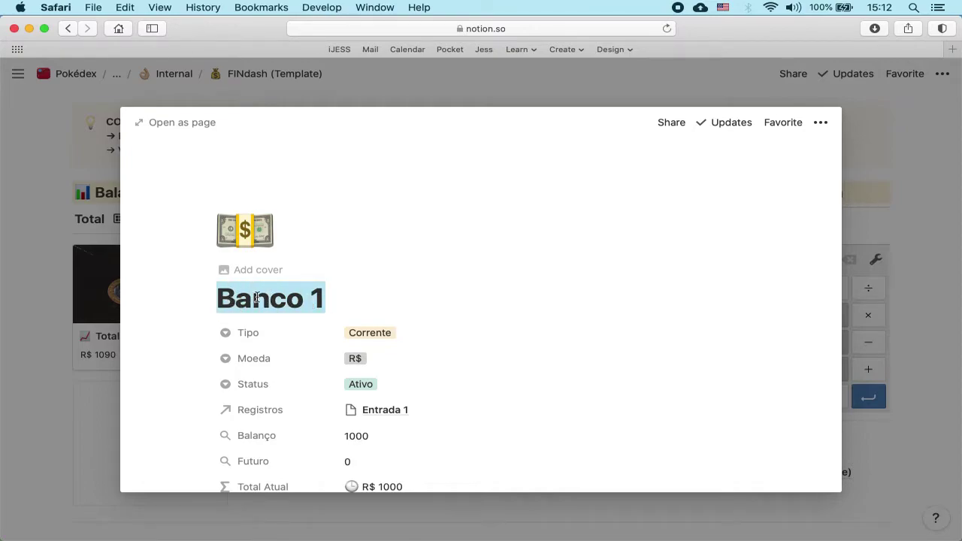
{"action": "left_click", "coordinate": [325, 297]}
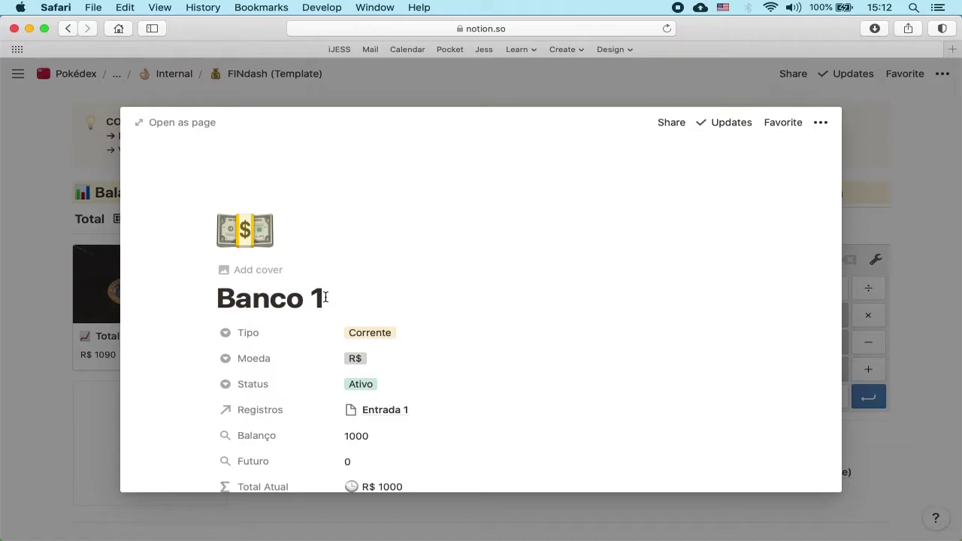
- Review the emoji, image upload and image link options for Banco 1's icon, and leave the icon as is
{"action": "left_click", "coordinate": [258, 232]}
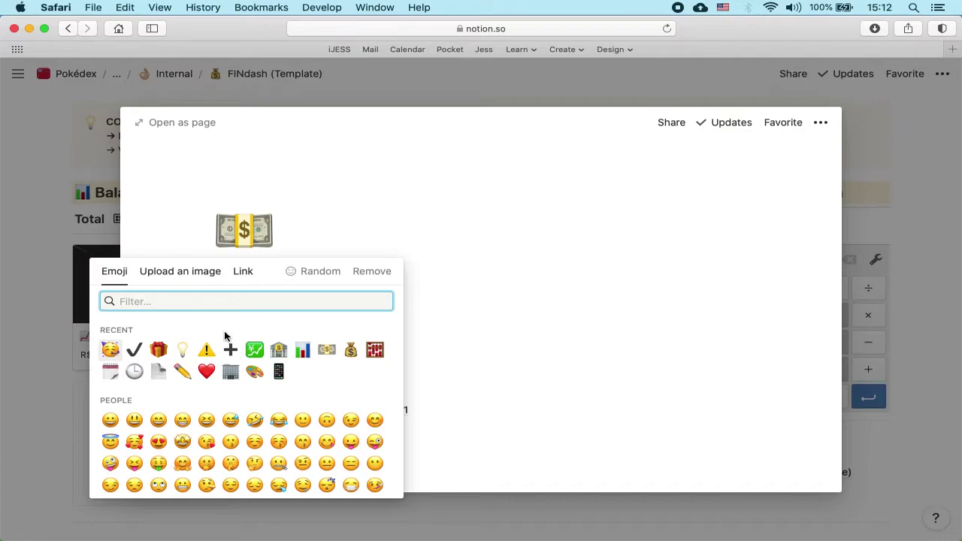
{"action": "scroll", "coordinate": [221, 399], "scroll_direction": "down", "scroll_amount": 2}
{"action": "scroll", "coordinate": [224, 421], "scroll_direction": "up", "scroll_amount": 2}
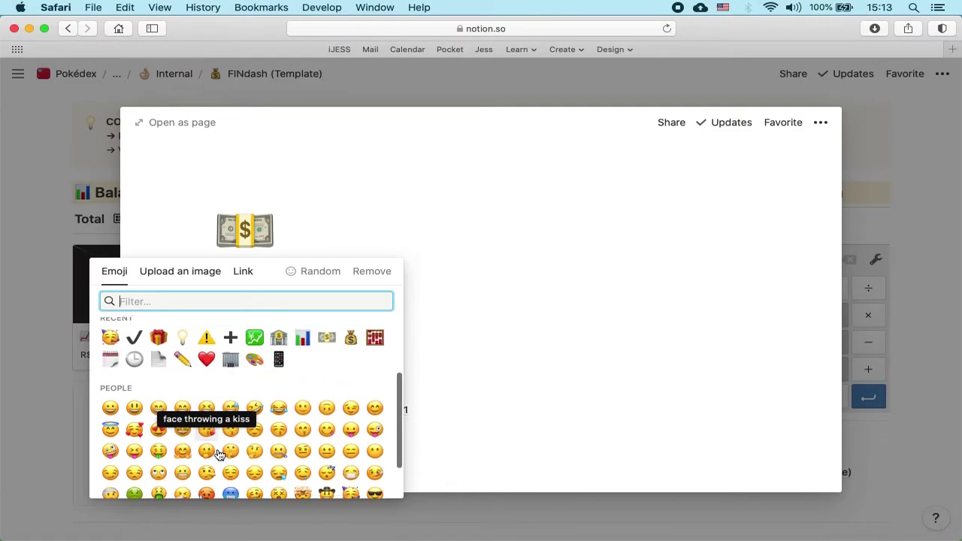
{"action": "left_click", "coordinate": [212, 271]}
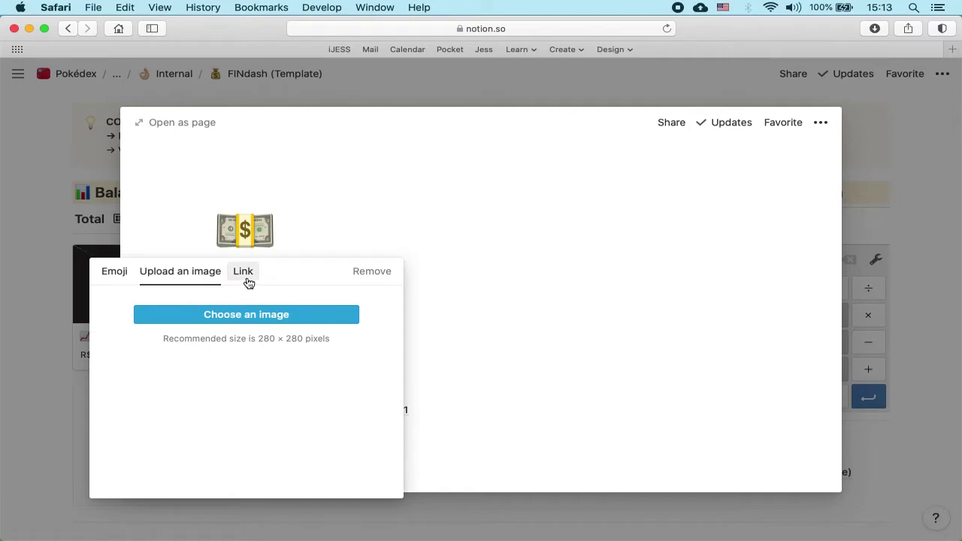
{"action": "left_click", "coordinate": [244, 273]}
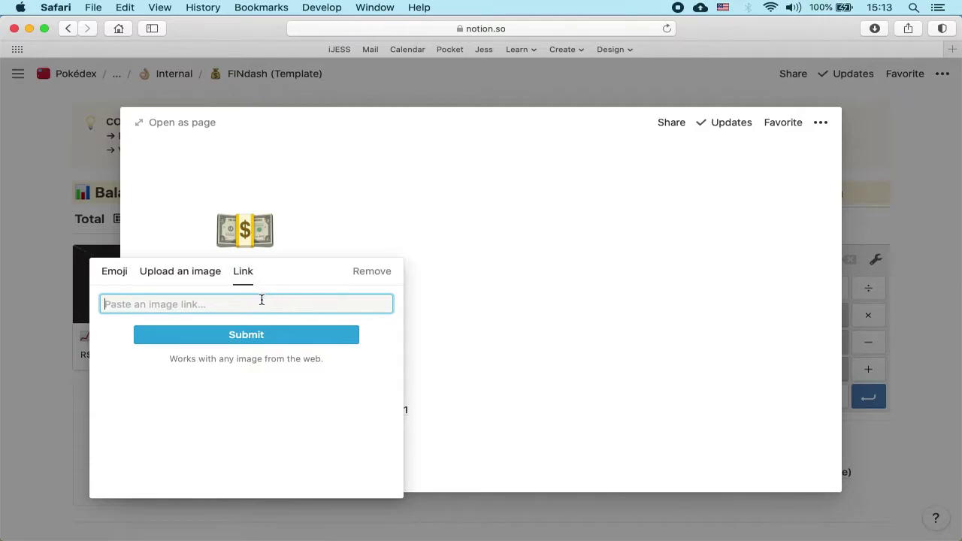
{"action": "left_click", "coordinate": [187, 283]}
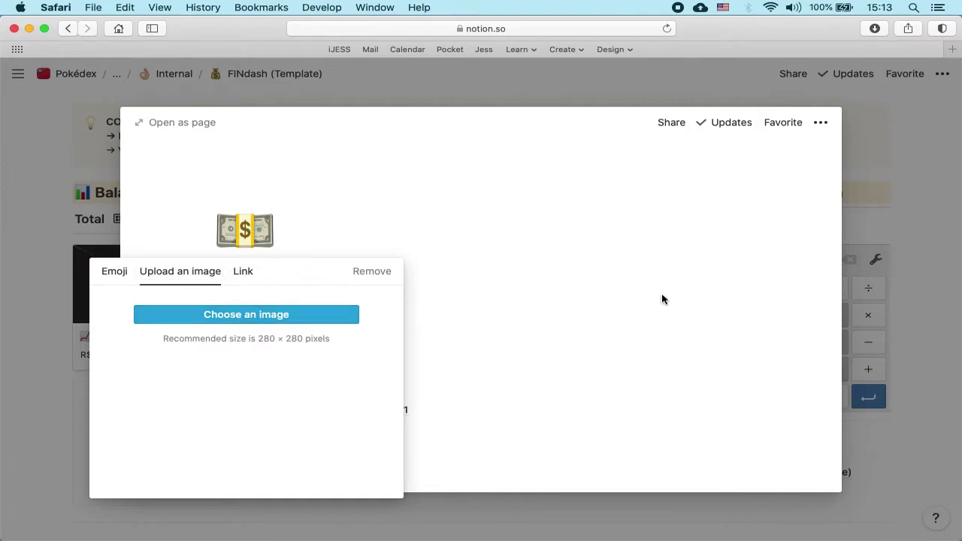
{"action": "left_click", "coordinate": [676, 316]}
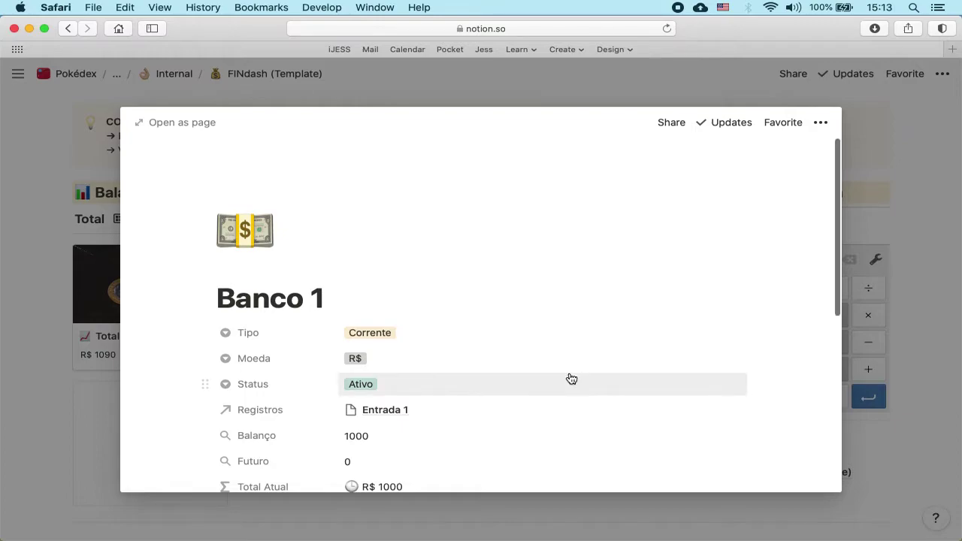
- Examine Banco 1's properties, including the available options for Tipo, Moeda and Status, and close the card
{"action": "scroll", "coordinate": [382, 358], "scroll_direction": "down", "scroll_amount": 3}
{"action": "scroll", "coordinate": [382, 358], "scroll_direction": "down", "scroll_amount": 1}
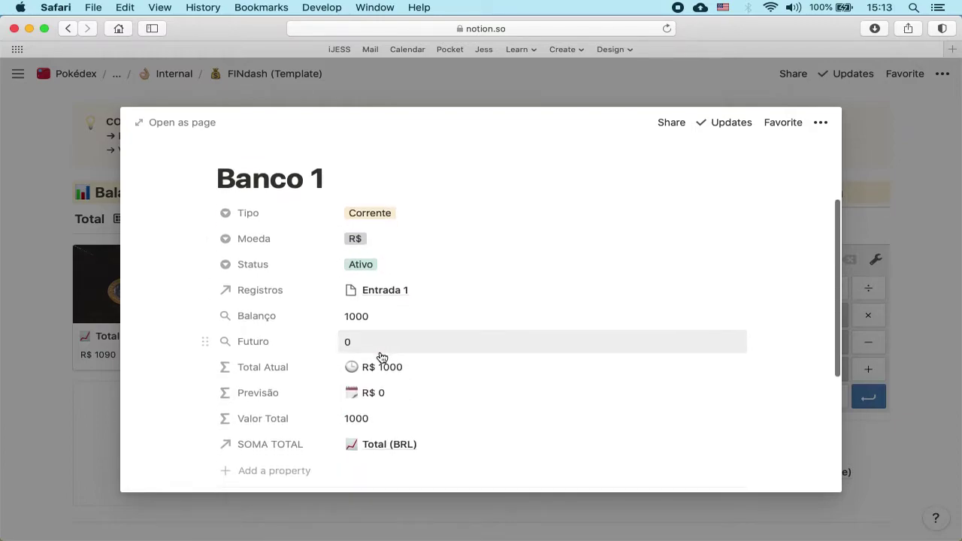
{"action": "left_click", "coordinate": [365, 214]}
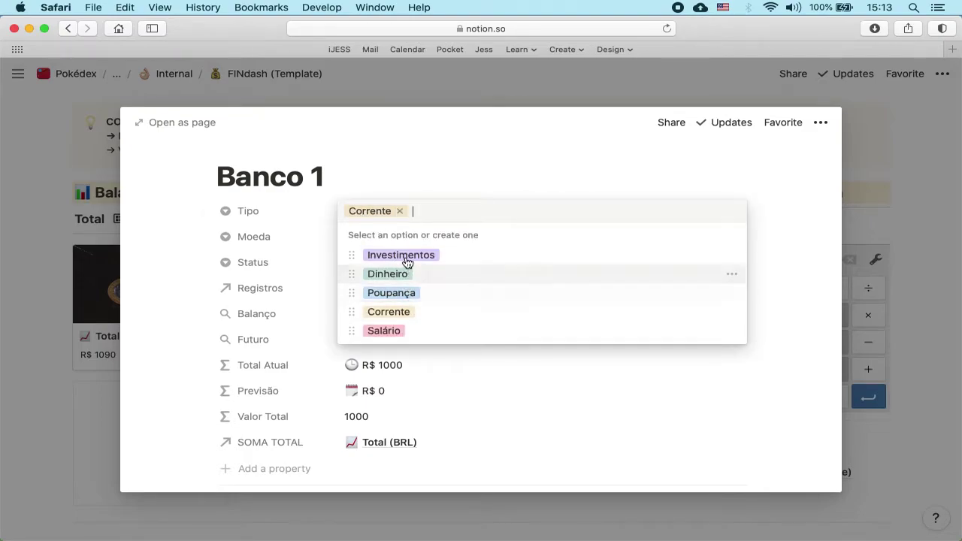
{"action": "left_click", "coordinate": [406, 198]}
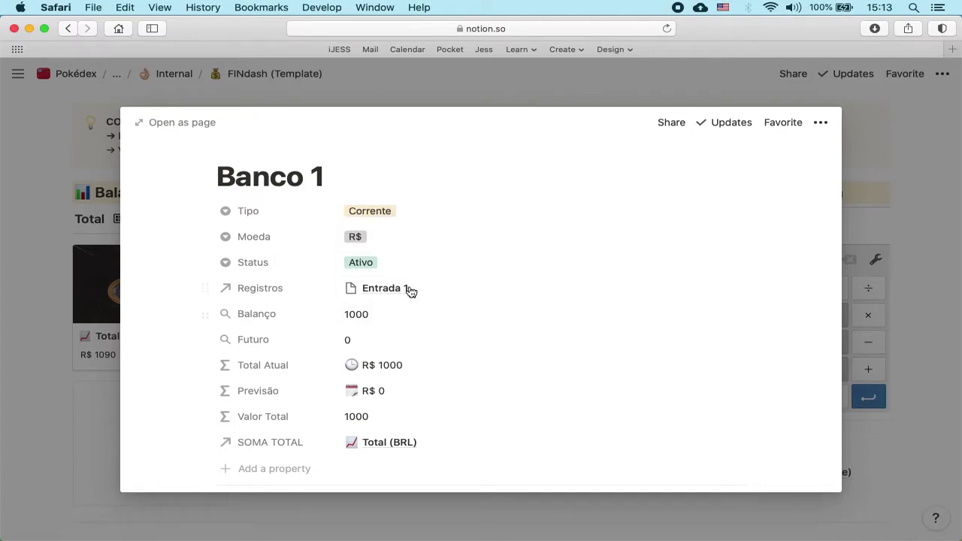
{"action": "left_click", "coordinate": [380, 245]}
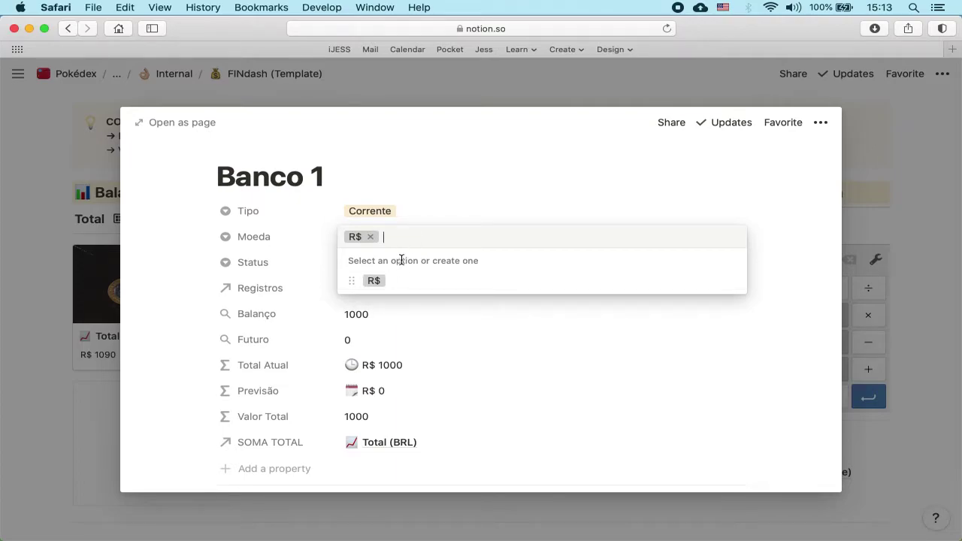
{"action": "left_click", "coordinate": [460, 221]}
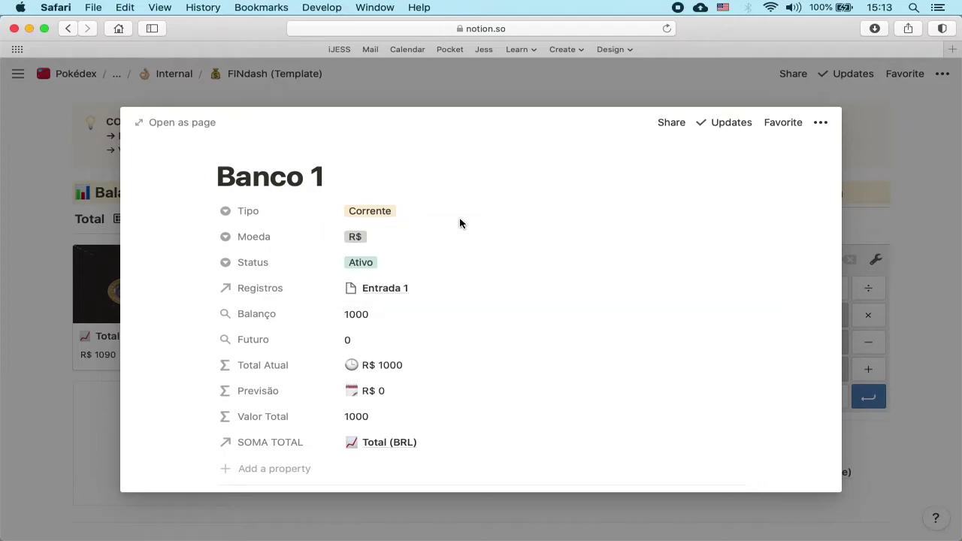
{"action": "left_click", "coordinate": [382, 268]}
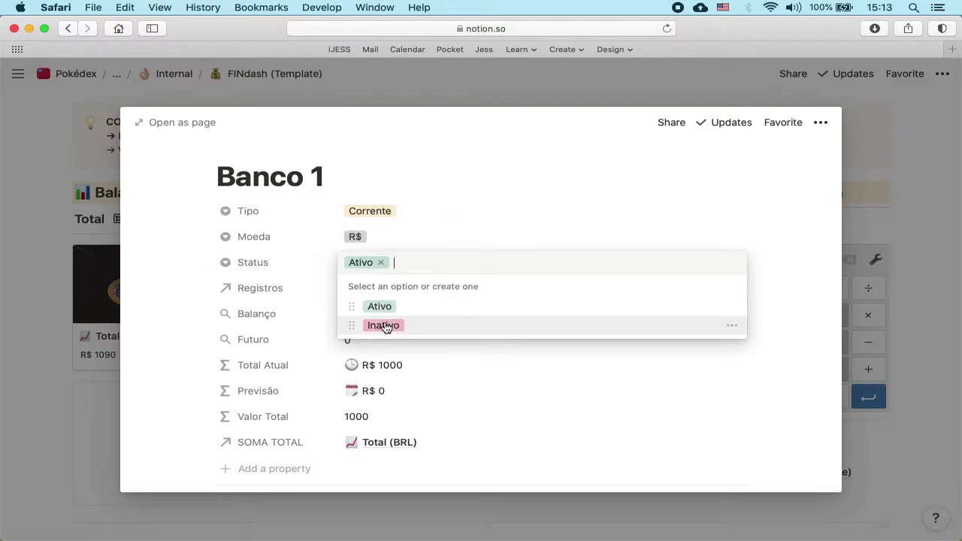
{"action": "left_click", "coordinate": [444, 231]}
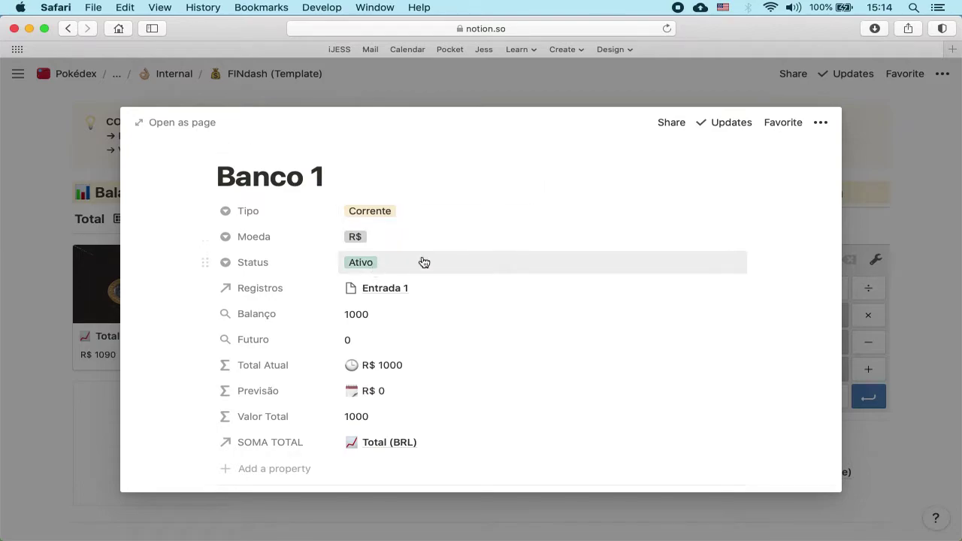
{"action": "scroll", "coordinate": [526, 311], "scroll_direction": "down", "scroll_amount": 1}
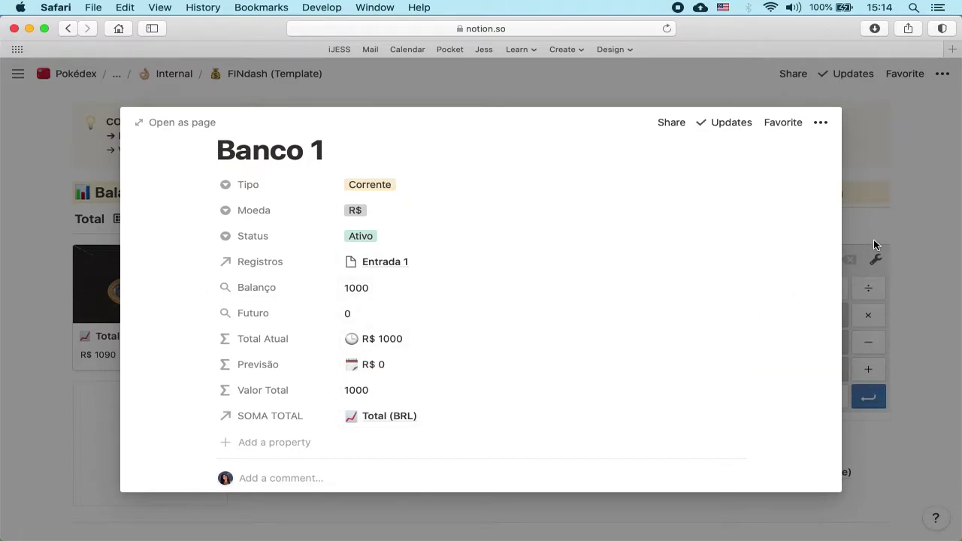
{"action": "left_click", "coordinate": [880, 194]}
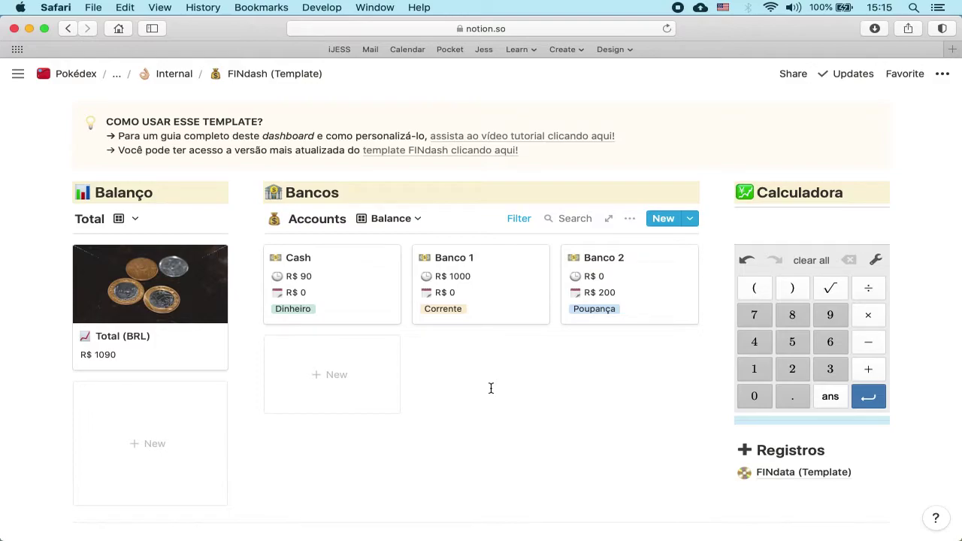
- Create a blank account card in Accounts to view its empty properties, and delete it
{"action": "left_click", "coordinate": [329, 367]}
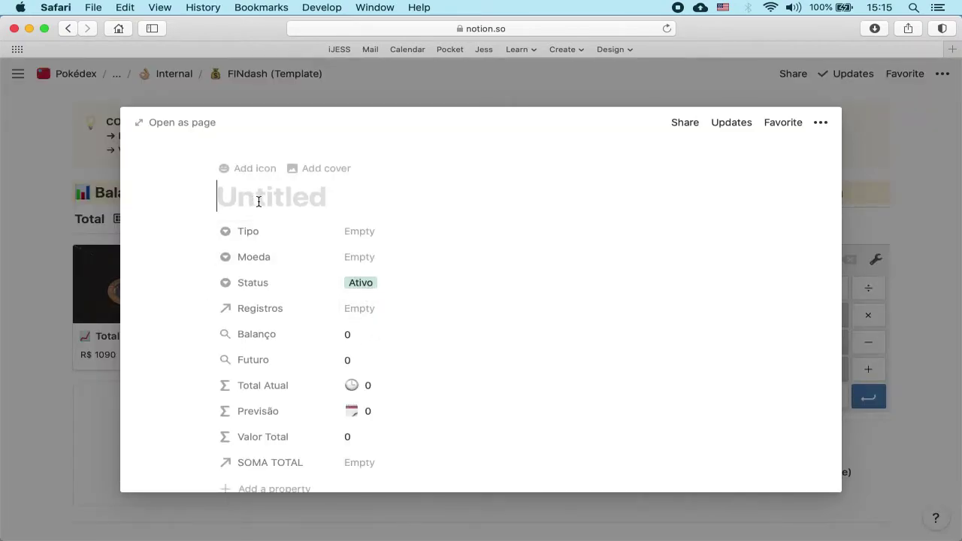
{"action": "scroll", "coordinate": [346, 226], "scroll_direction": "down", "scroll_amount": 2}
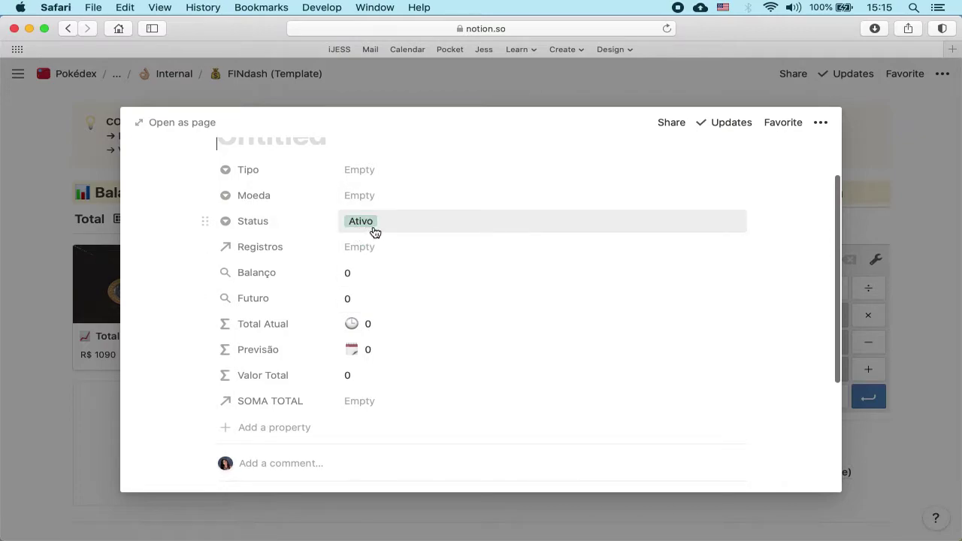
{"action": "left_click", "coordinate": [823, 128]}
{"action": "left_click", "coordinate": [793, 438]}
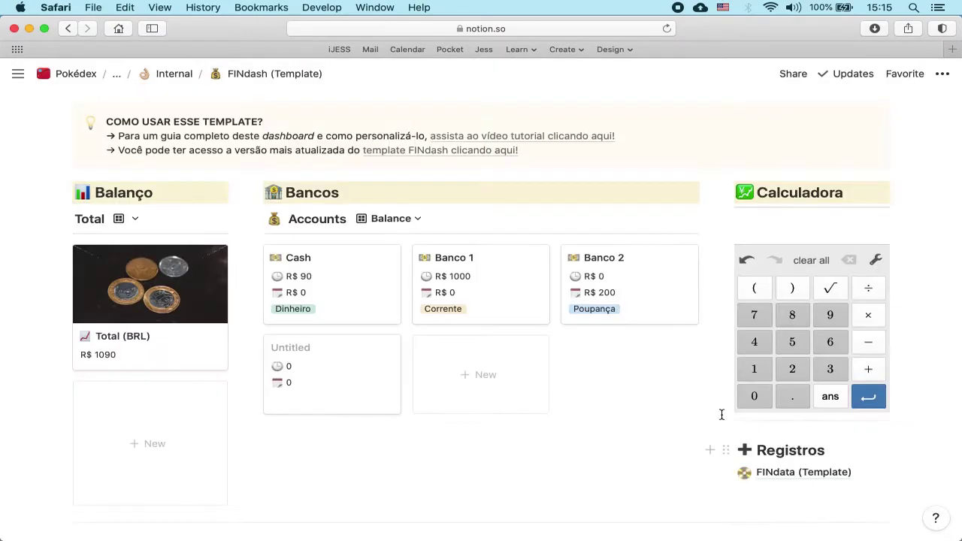
- Open and close the Banco 1 card, and switch the Accounts database to its Data view
{"action": "left_click", "coordinate": [472, 286]}
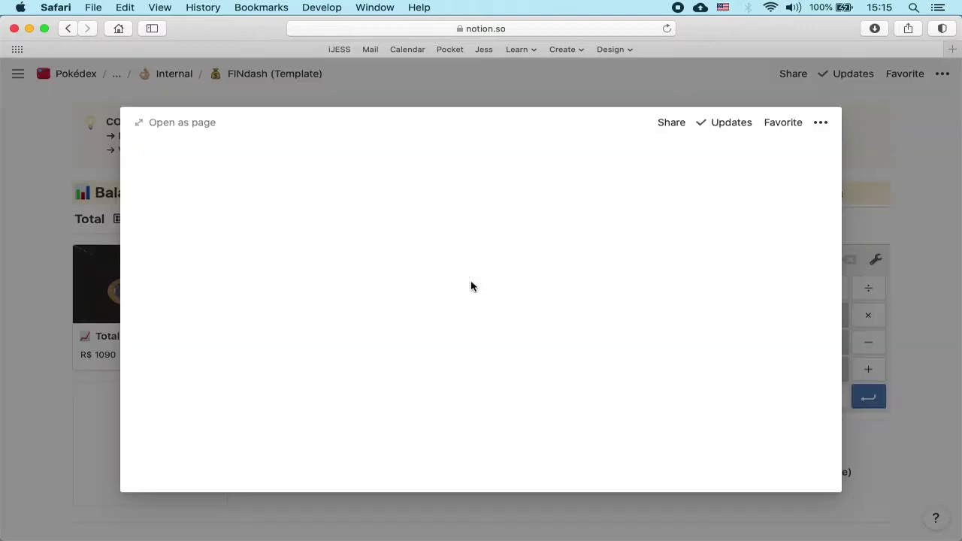
{"action": "left_click", "coordinate": [957, 184]}
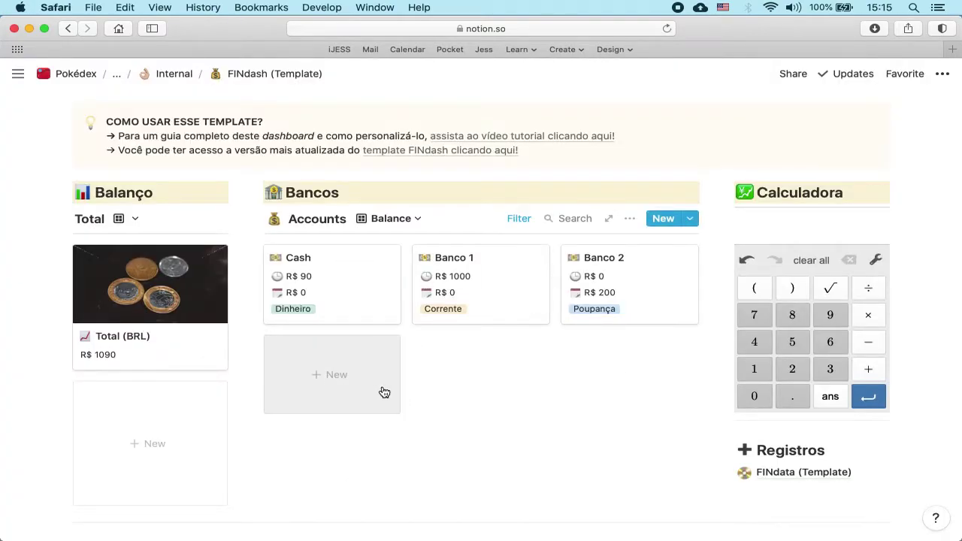
{"action": "left_click", "coordinate": [392, 219]}
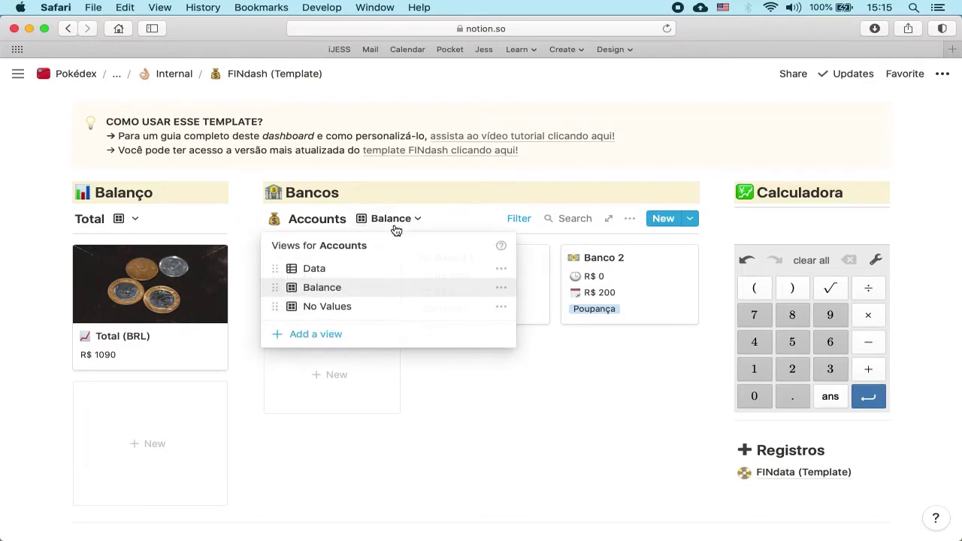
{"action": "left_click", "coordinate": [321, 275]}
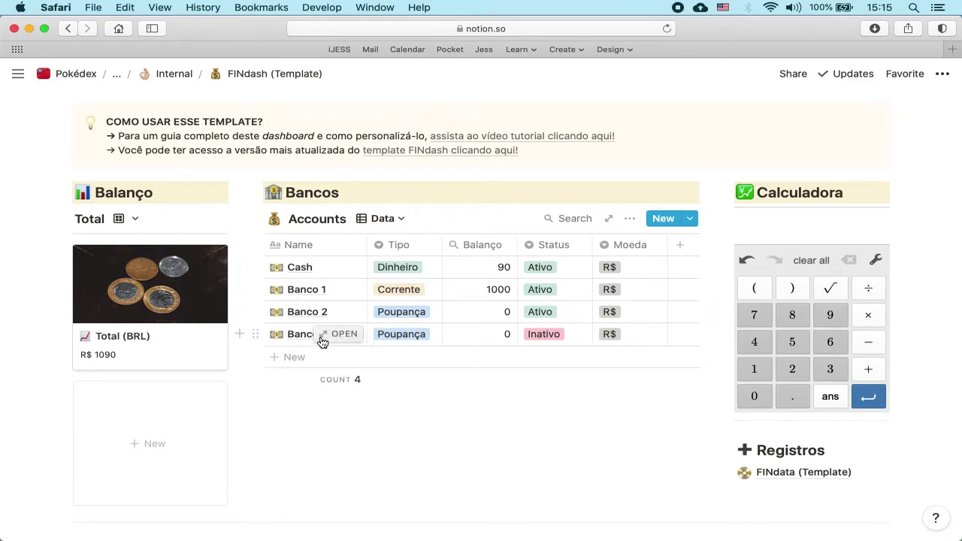
- Review the Status options for Banco 3 in the Accounts table, leaving the selection as is
{"action": "left_click", "coordinate": [550, 334]}
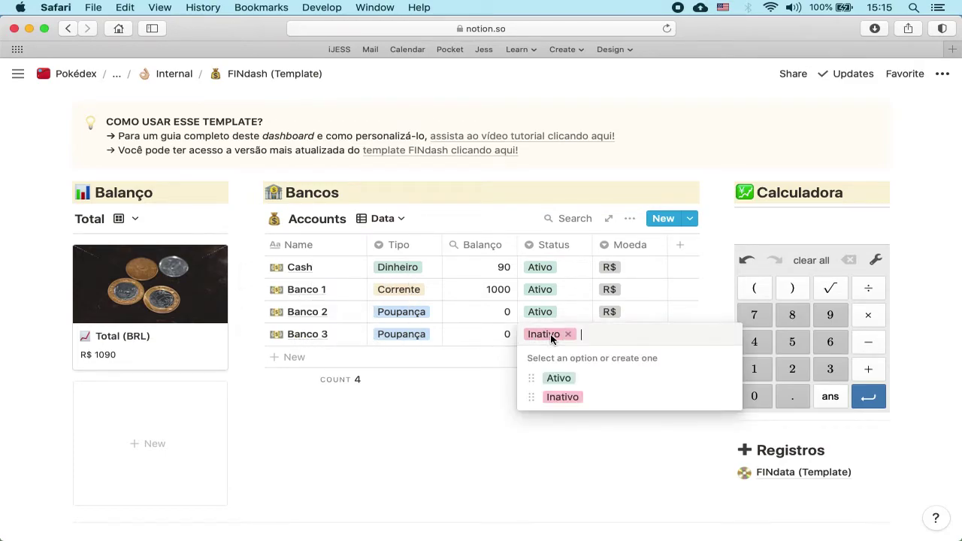
{"action": "key", "text": "Escape"}
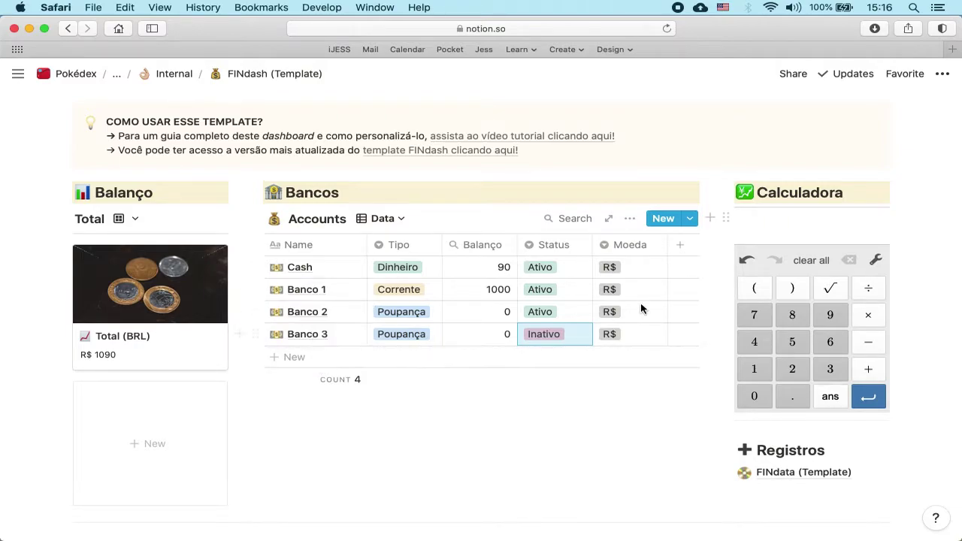
{"action": "scroll", "coordinate": [611, 312], "scroll_direction": "right", "scroll_amount": 1}
{"action": "scroll", "coordinate": [526, 309], "scroll_direction": "left", "scroll_amount": 1}
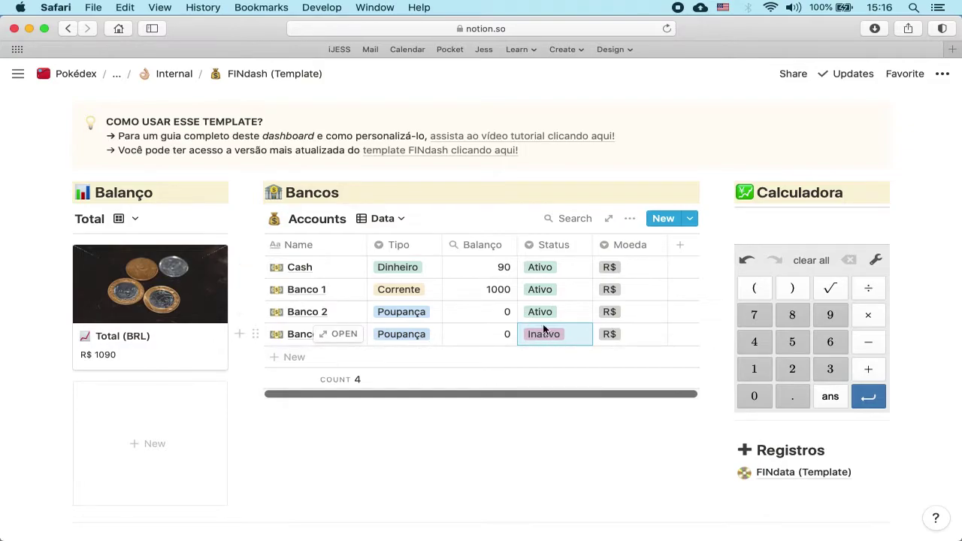
- Compare the Balance and No Values views of Accounts, and return to the Balance view
{"action": "left_click", "coordinate": [390, 219]}
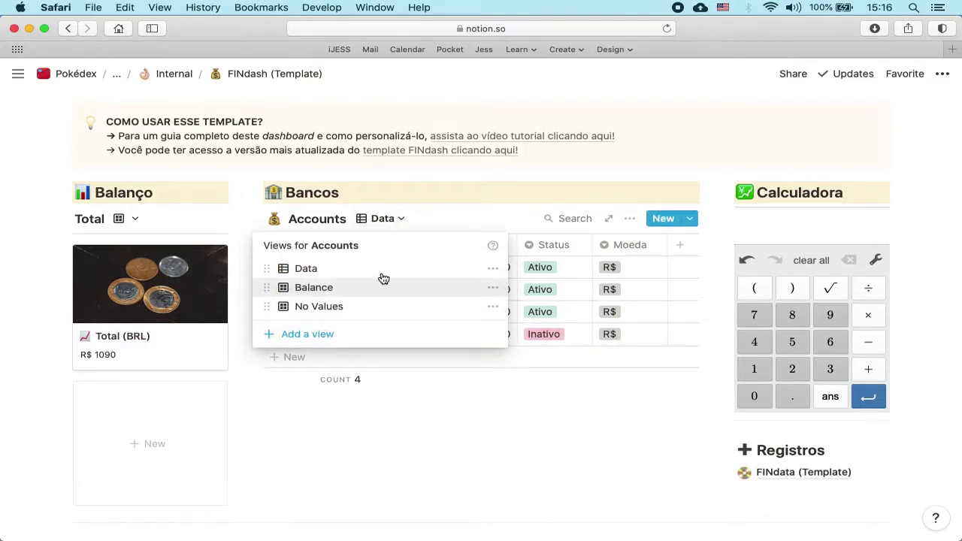
{"action": "left_click", "coordinate": [318, 293]}
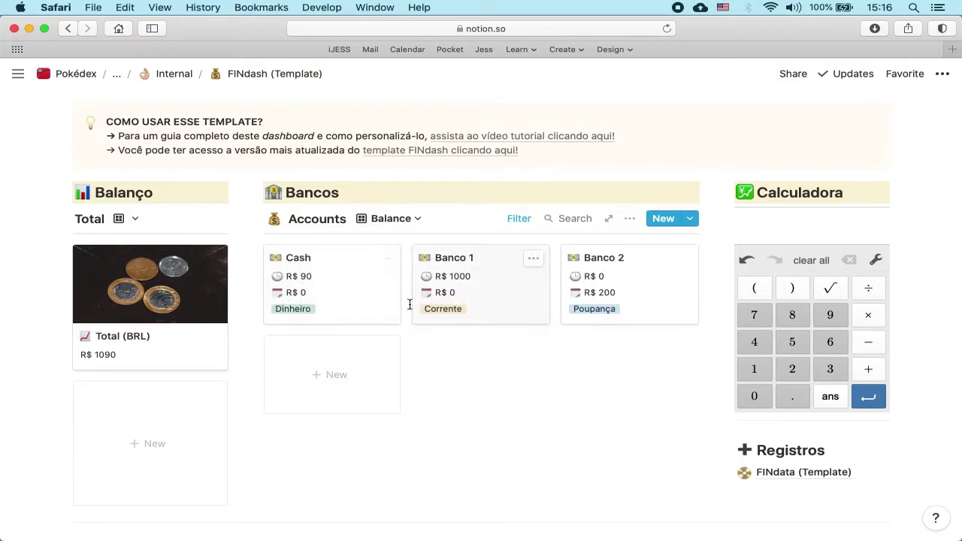
{"action": "left_click", "coordinate": [382, 220]}
{"action": "left_click", "coordinate": [331, 306]}
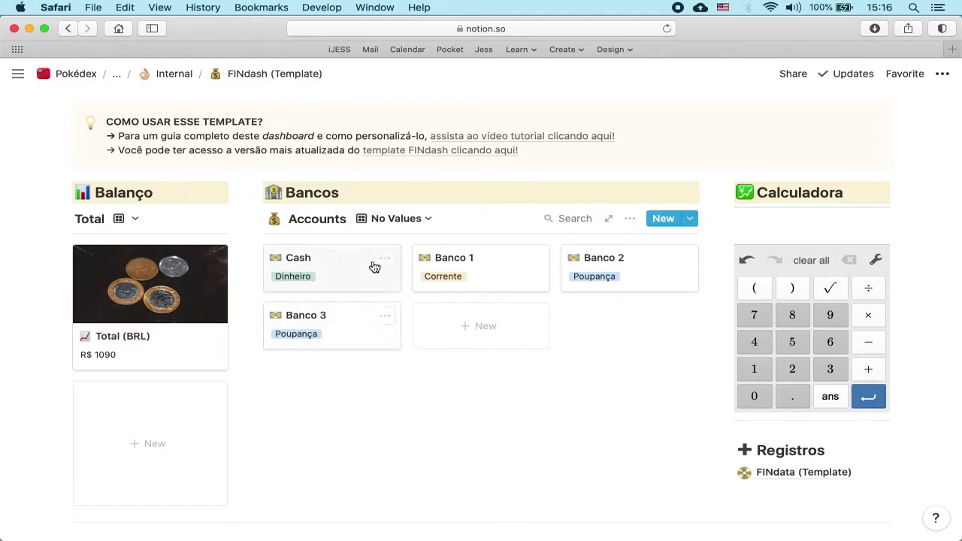
{"action": "left_click", "coordinate": [429, 221]}
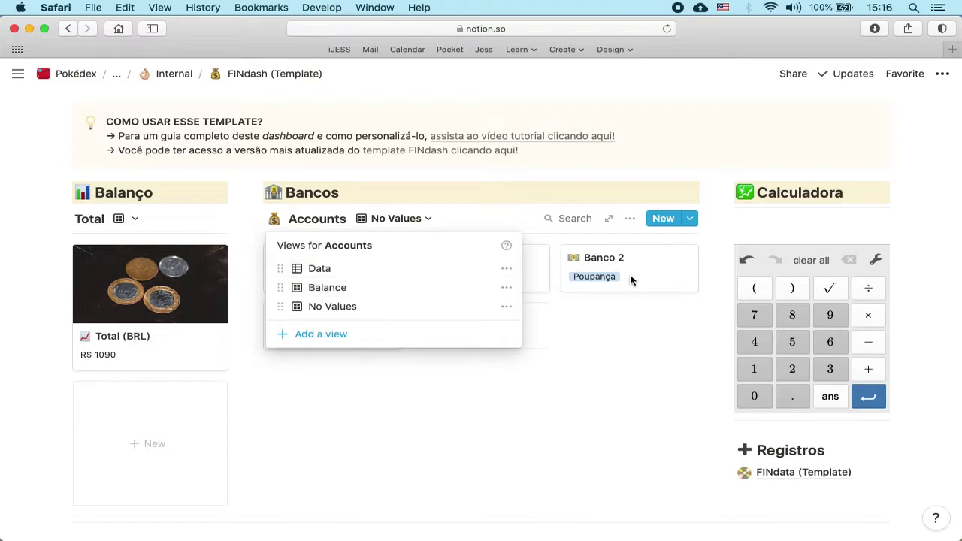
{"action": "left_click", "coordinate": [328, 288]}
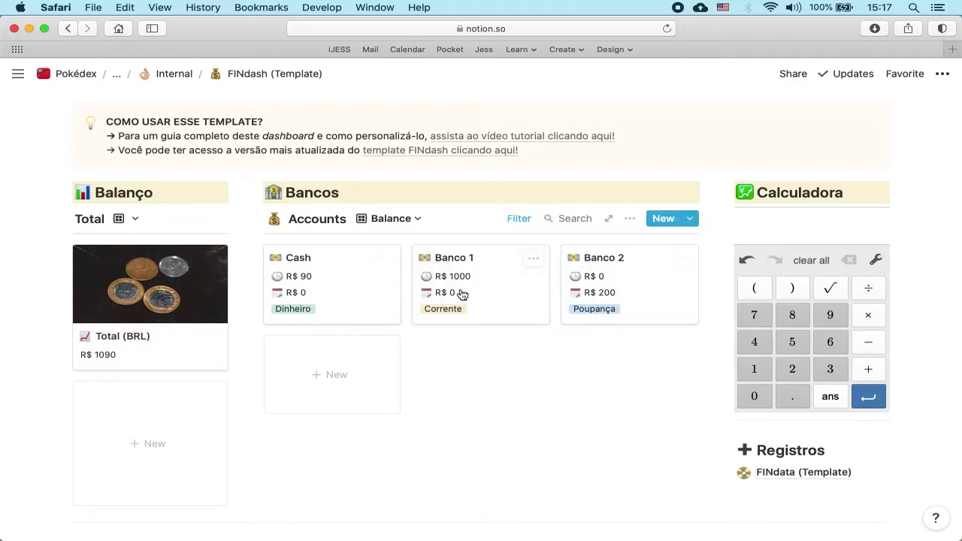
- Open the Total (BRL) card under Balanço and remove Cash from its Accounts relation
{"action": "left_click", "coordinate": [114, 297]}
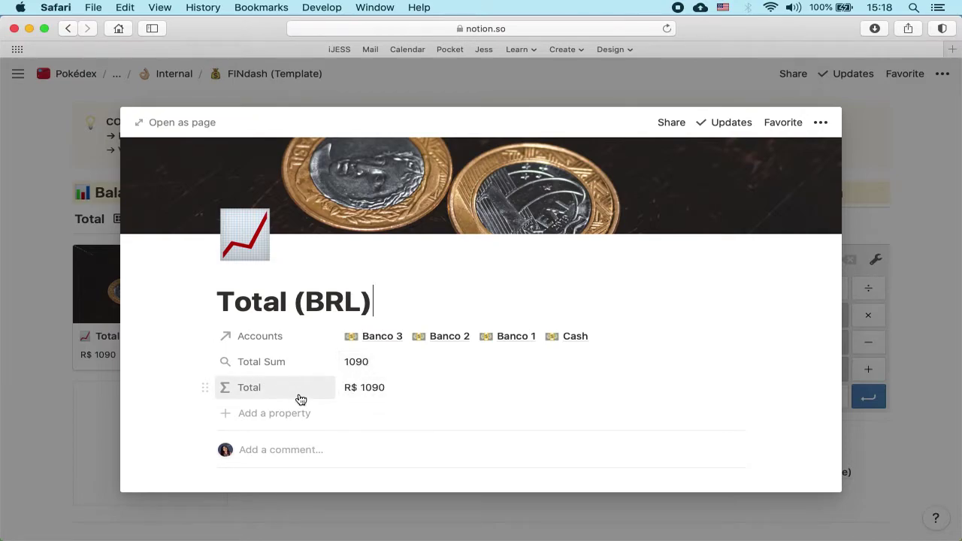
{"action": "left_click", "coordinate": [390, 339]}
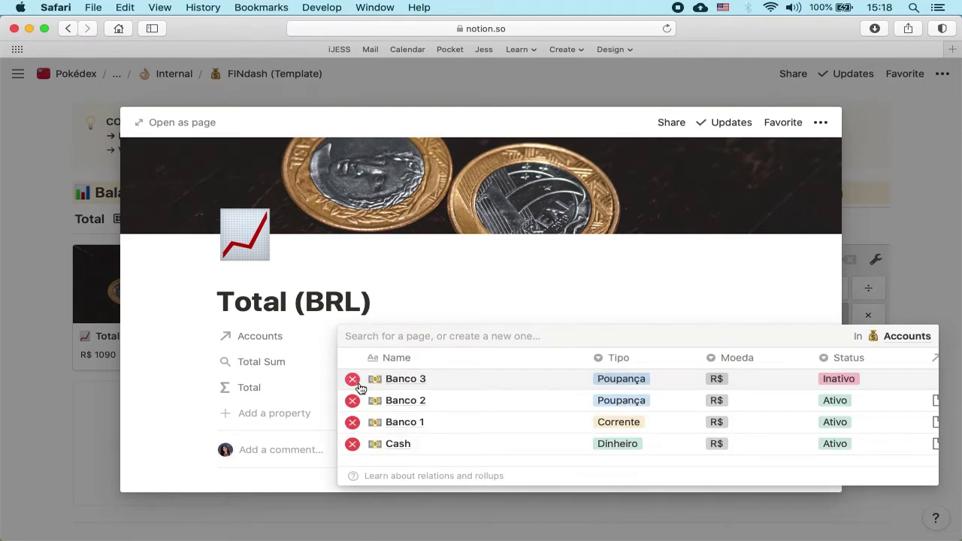
{"action": "left_click", "coordinate": [353, 444]}
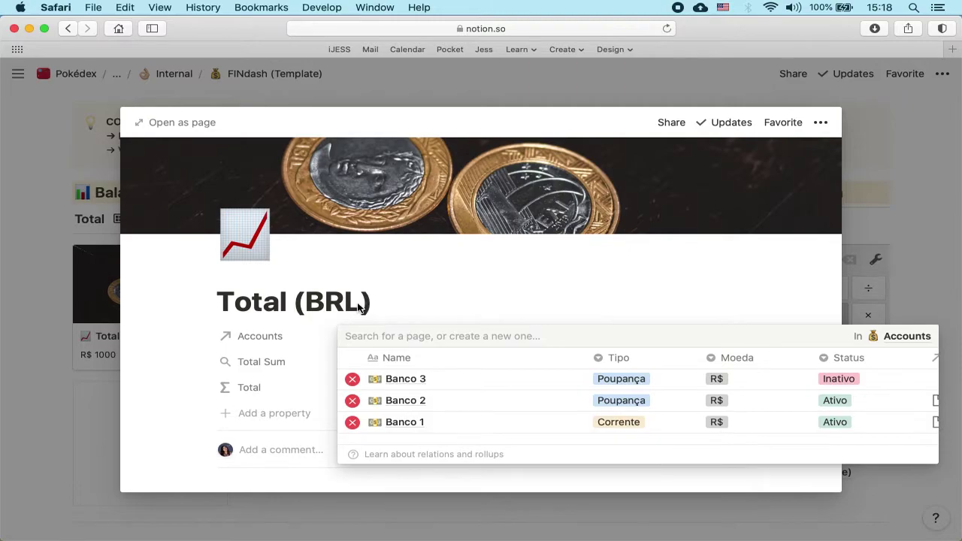
{"action": "left_click", "coordinate": [419, 306]}
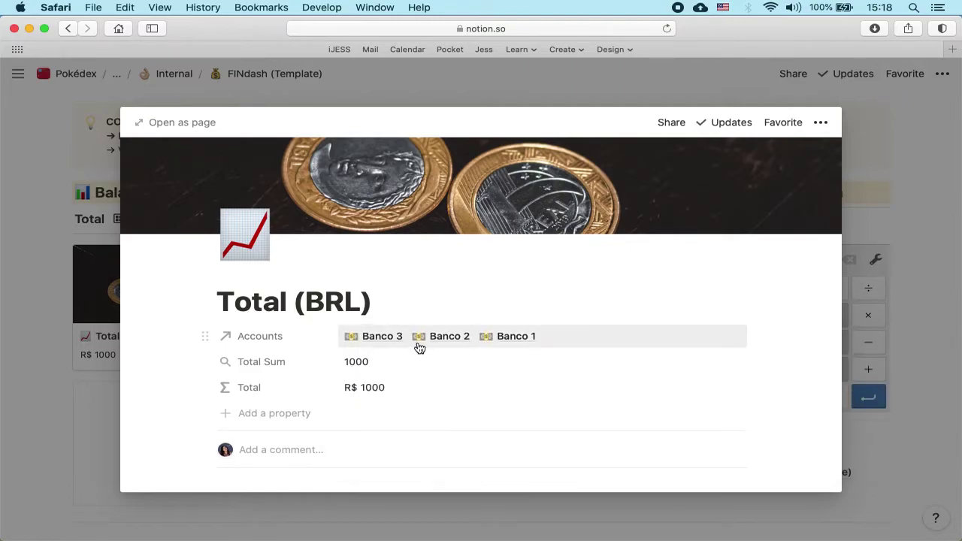
- Link the Cash account to the Accounts relation of Total (BRL) again
{"action": "left_click", "coordinate": [419, 346]}
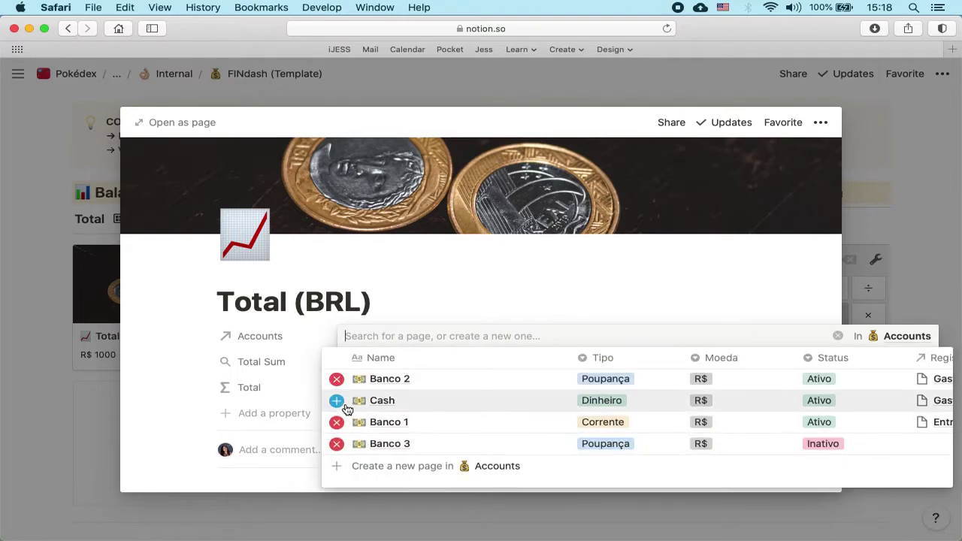
{"action": "left_click", "coordinate": [337, 404]}
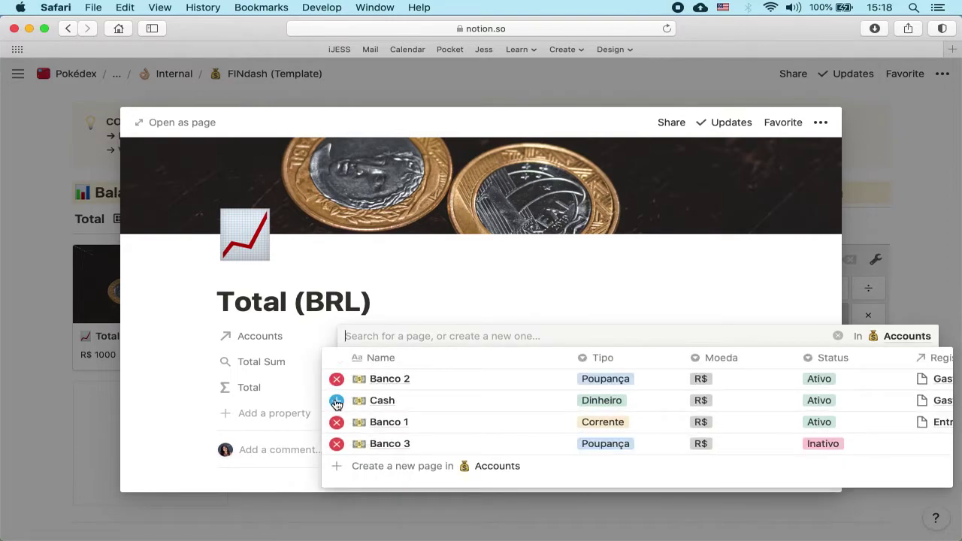
{"action": "left_click", "coordinate": [423, 307]}
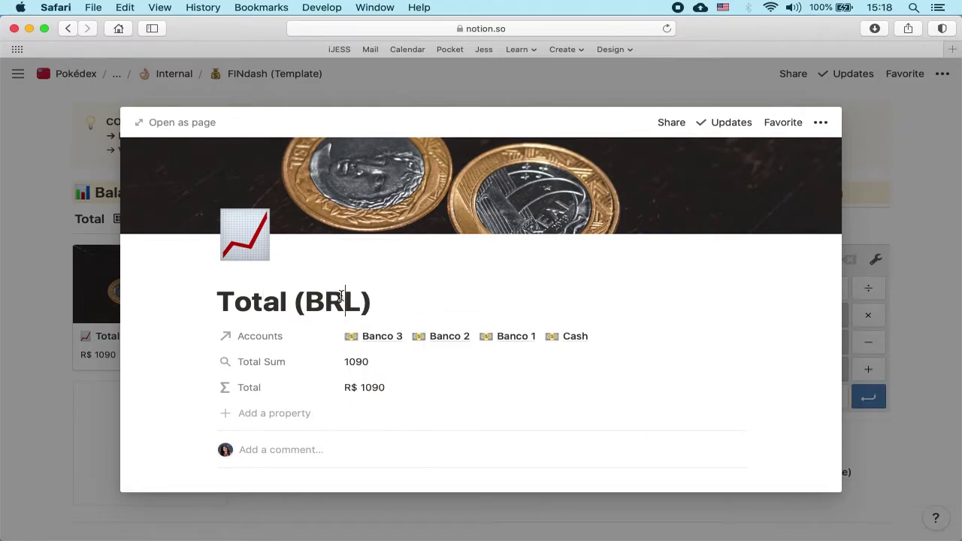
- Highlight the currency code in the Total (BRL) title without editing it, and close the card
{"action": "left_click_drag", "start_coordinate": [356, 303], "coordinate": [316, 303]}
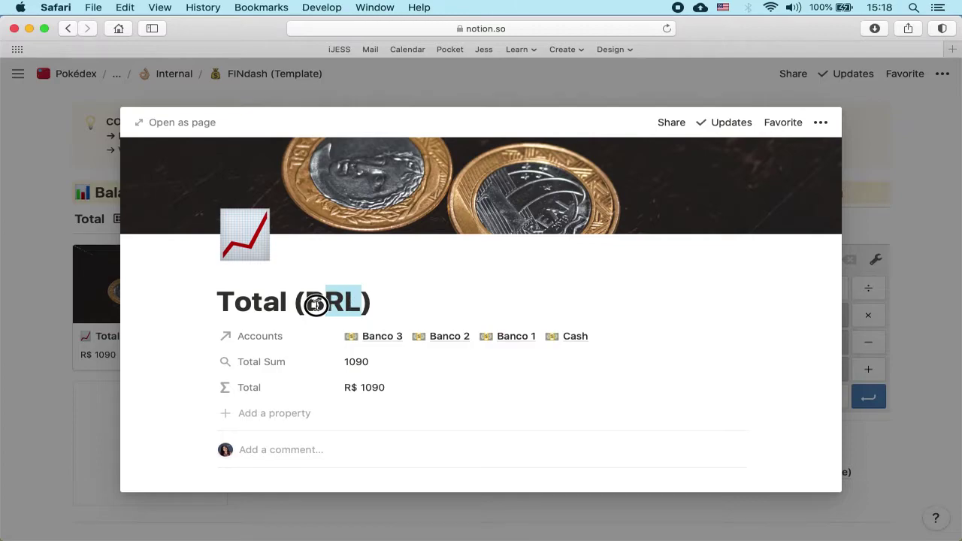
{"action": "left_click", "coordinate": [421, 309]}
{"action": "left_click", "coordinate": [61, 368]}
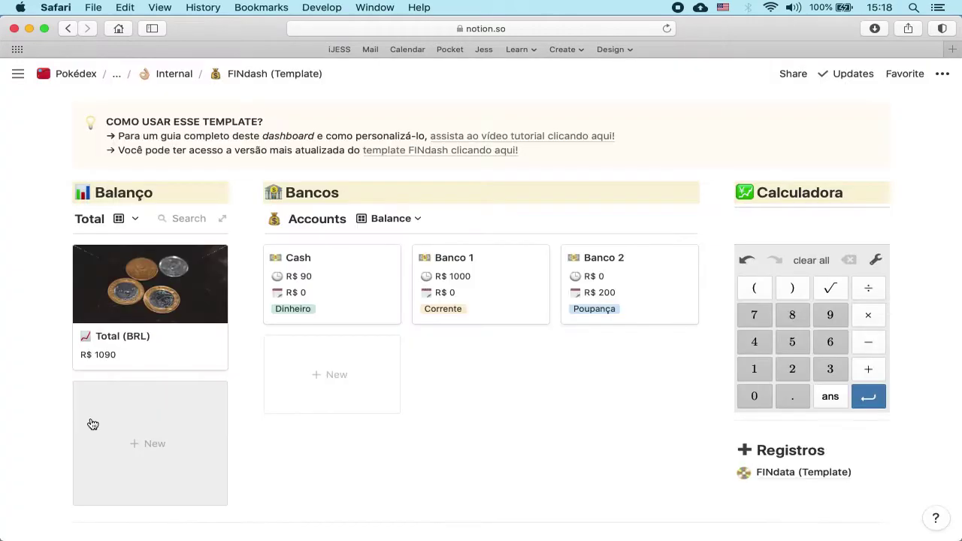
- Create a new card under Balanço and title it Total (USD)
{"action": "left_click", "coordinate": [128, 445]}
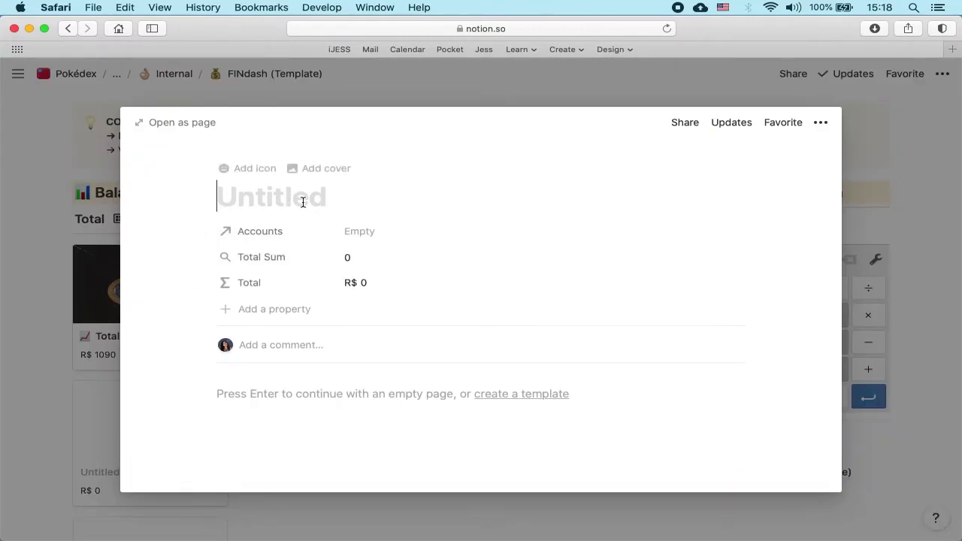
{"action": "type", "text": "Tota"}
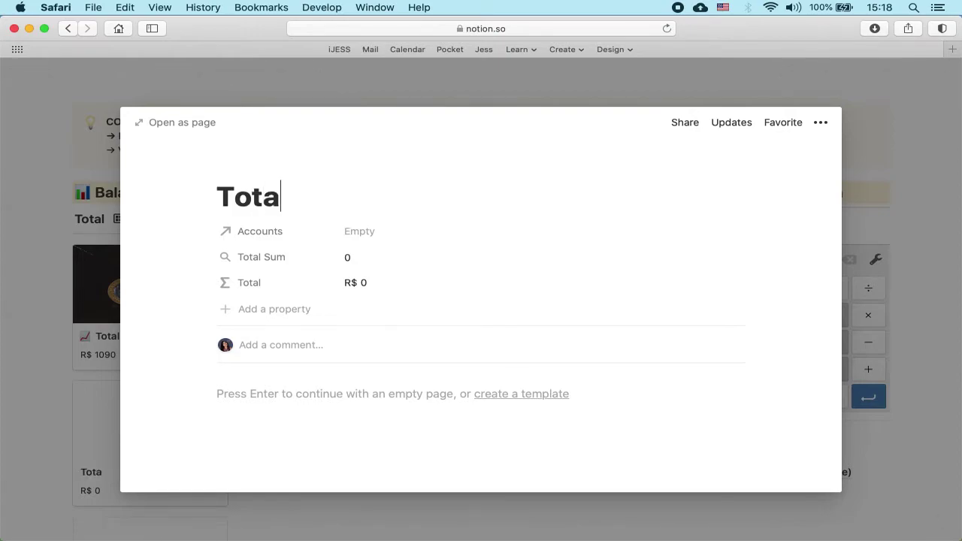
{"action": "type", "text": "l (U"}
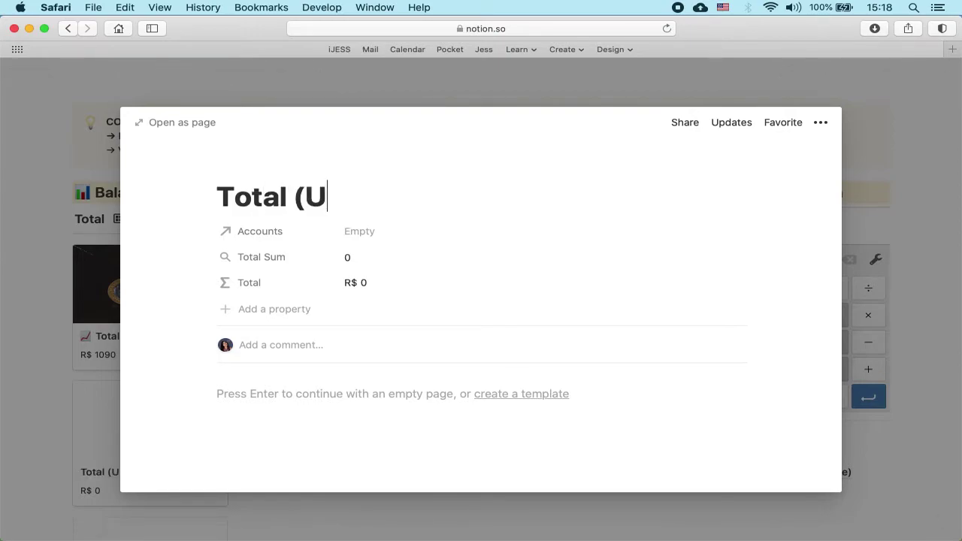
{"action": "type", "text": "SD"}
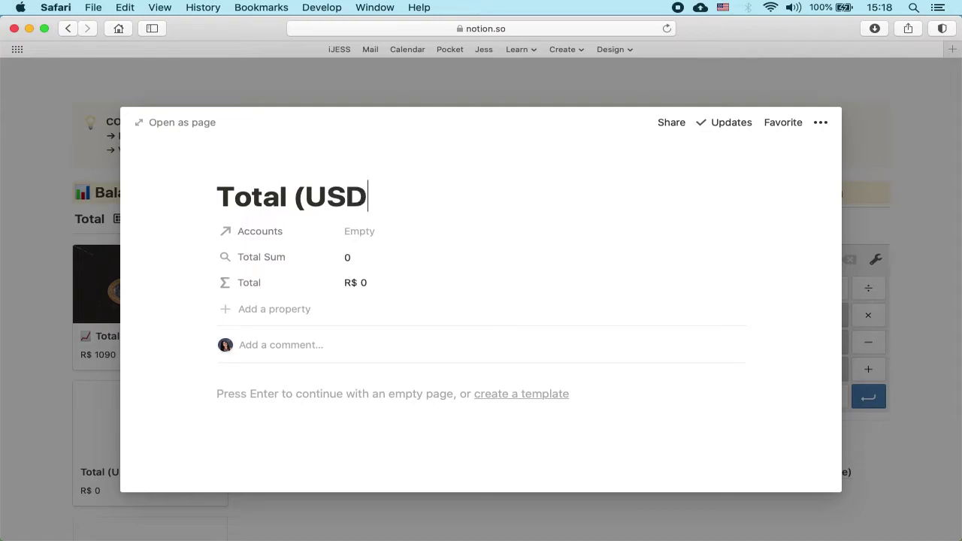
{"action": "type", "text": ")"}
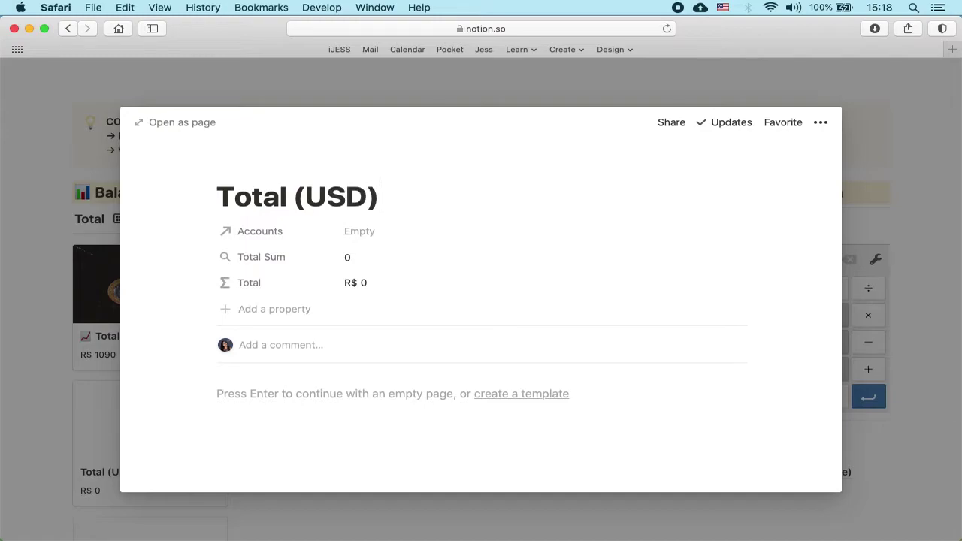
- Link the Cash account to the Total (USD) card's Accounts relation, and delete the card
{"action": "left_click", "coordinate": [369, 229]}
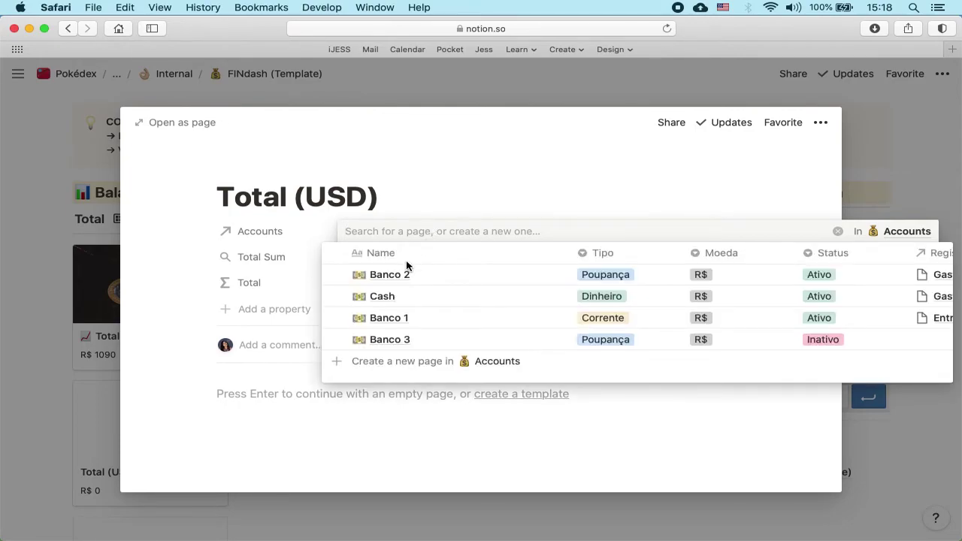
{"action": "left_click", "coordinate": [395, 300]}
{"action": "left_click", "coordinate": [429, 217]}
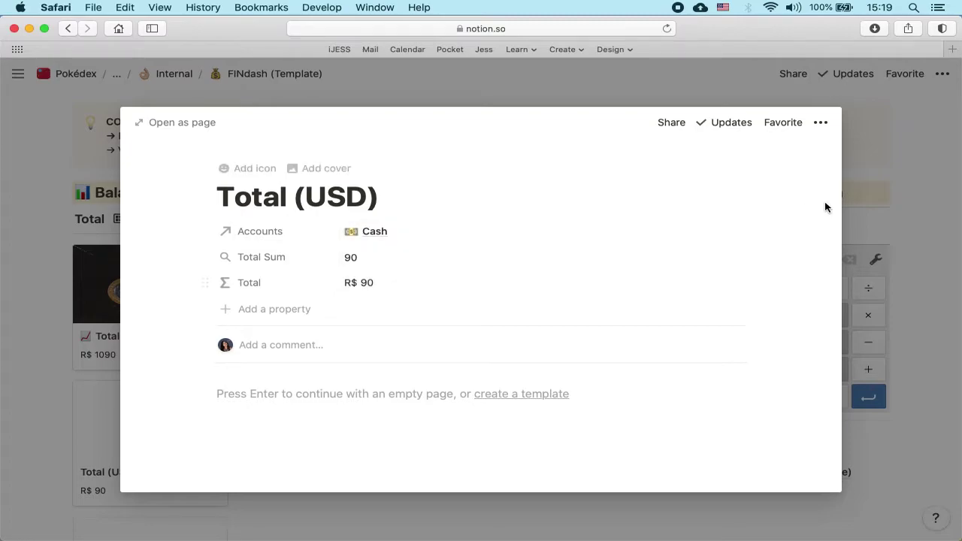
{"action": "left_click", "coordinate": [821, 125]}
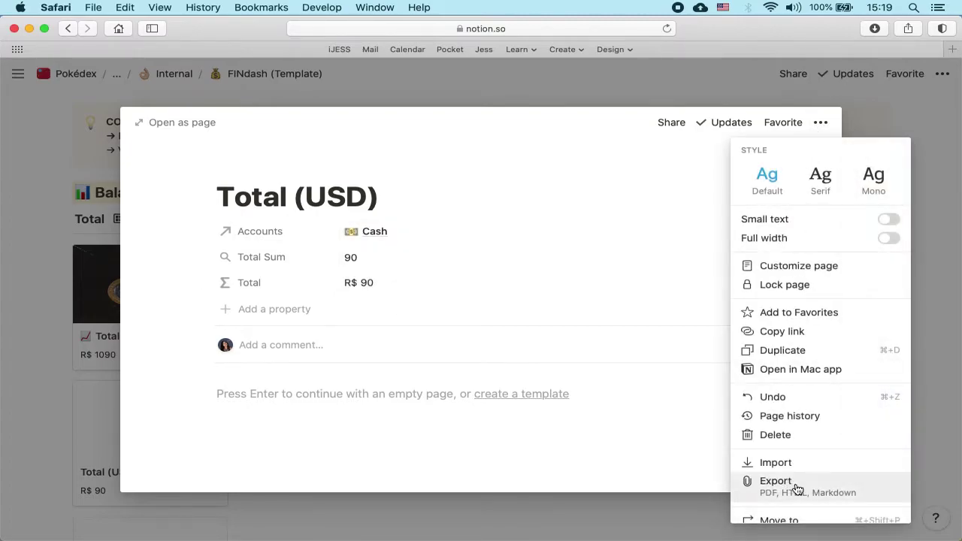
{"action": "left_click", "coordinate": [801, 432]}
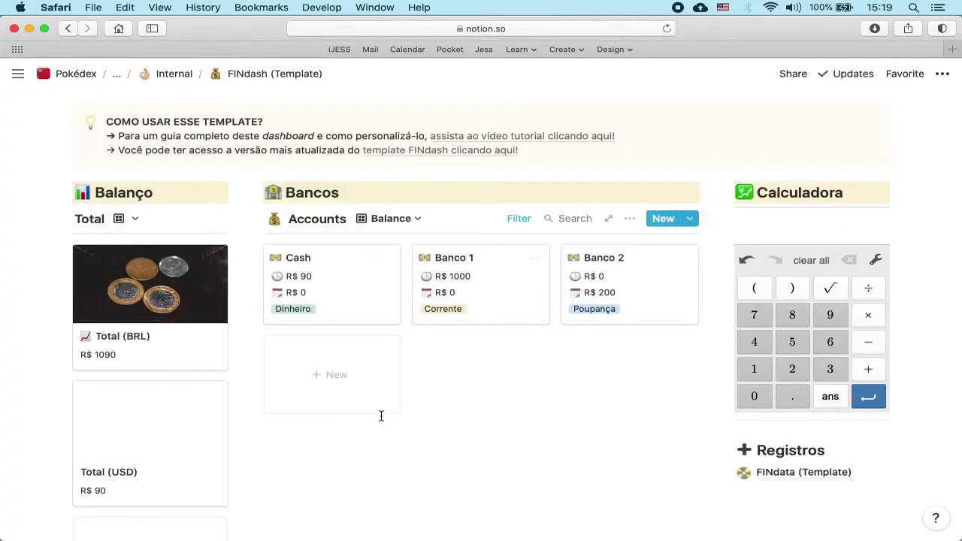
- Look over the dashboard from the Balanço and Bancos sections down to Lista de Desejos, and return to Registros
{"action": "scroll", "coordinate": [440, 402], "scroll_direction": "up", "scroll_amount": 2}
{"action": "scroll", "coordinate": [441, 401], "scroll_direction": "down", "scroll_amount": 3}
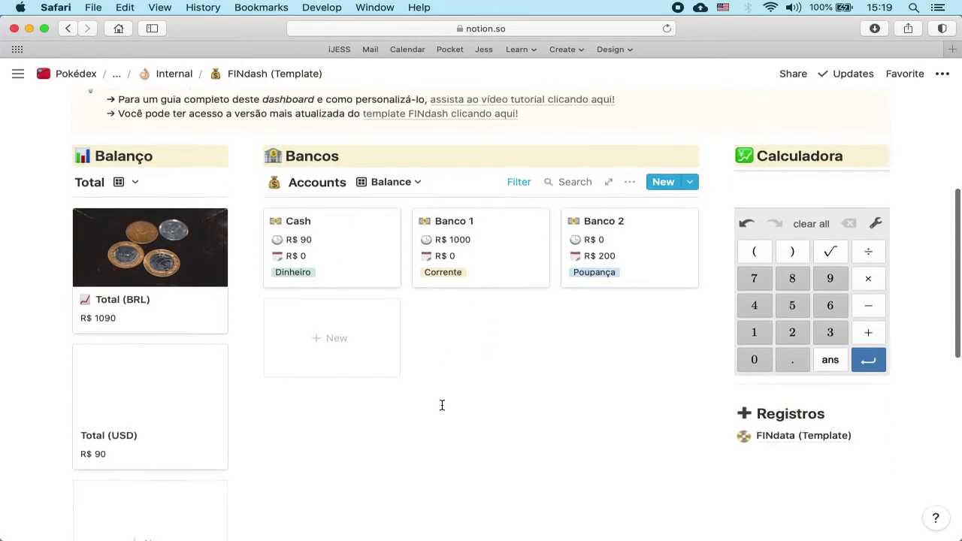
{"action": "scroll", "coordinate": [475, 349], "scroll_direction": "down", "scroll_amount": 4}
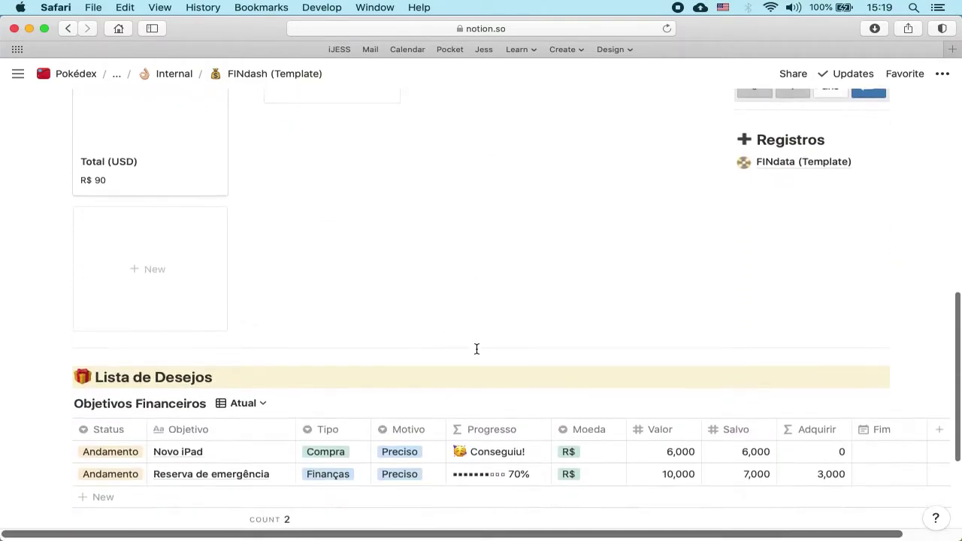
{"action": "scroll", "coordinate": [477, 349], "scroll_direction": "up", "scroll_amount": 5}
{"action": "scroll", "coordinate": [477, 349], "scroll_direction": "down", "scroll_amount": 1}
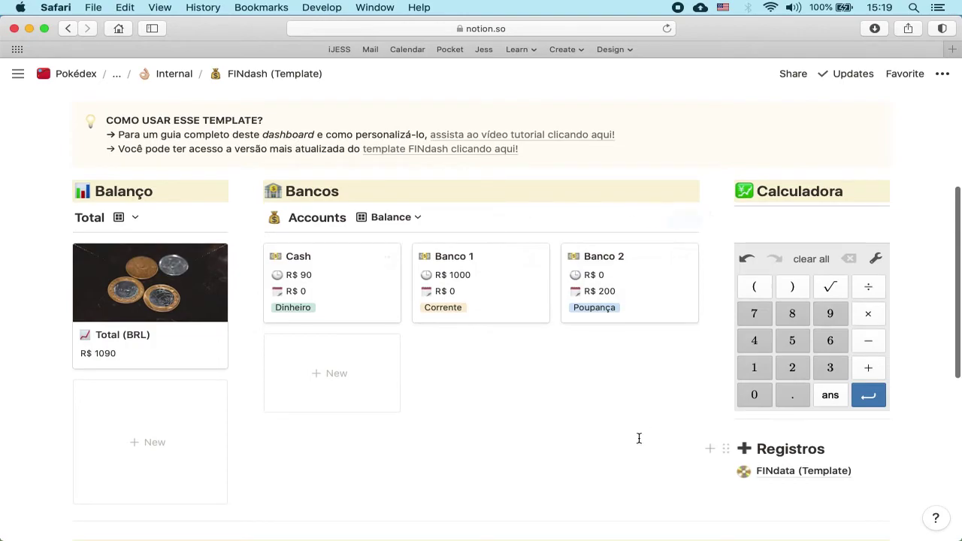
{"action": "scroll", "coordinate": [639, 439], "scroll_direction": "down", "scroll_amount": 2}
{"action": "scroll", "coordinate": [639, 439], "scroll_direction": "up", "scroll_amount": 1}
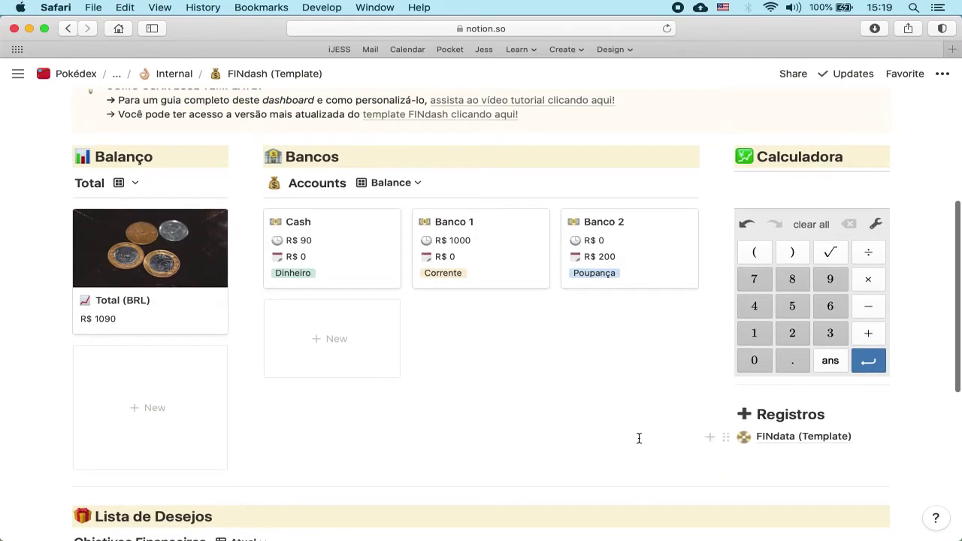
{"action": "scroll", "coordinate": [640, 439], "scroll_direction": "up", "scroll_amount": 1}
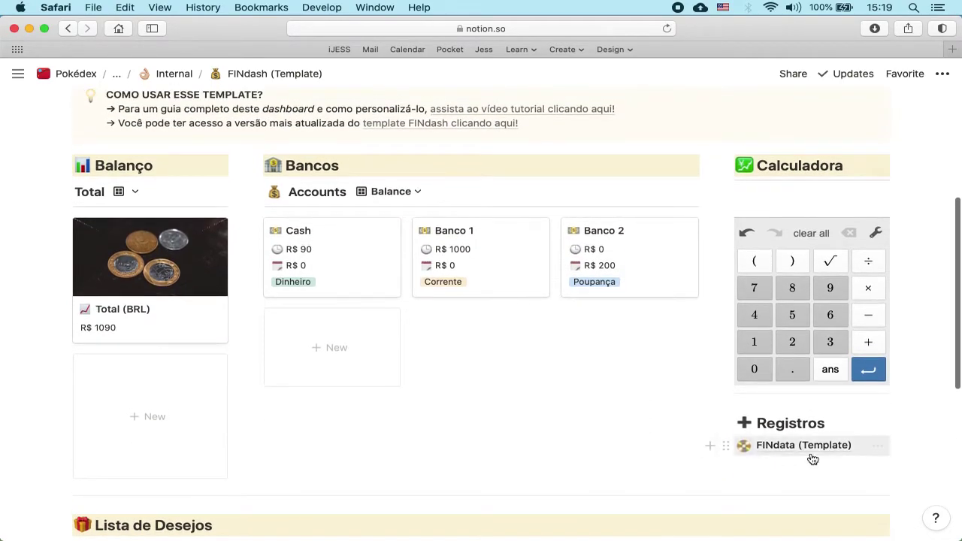
- Open the FINdata (Template) database and move the Tudo view below Filtros in the view order
{"action": "left_click", "coordinate": [812, 447]}
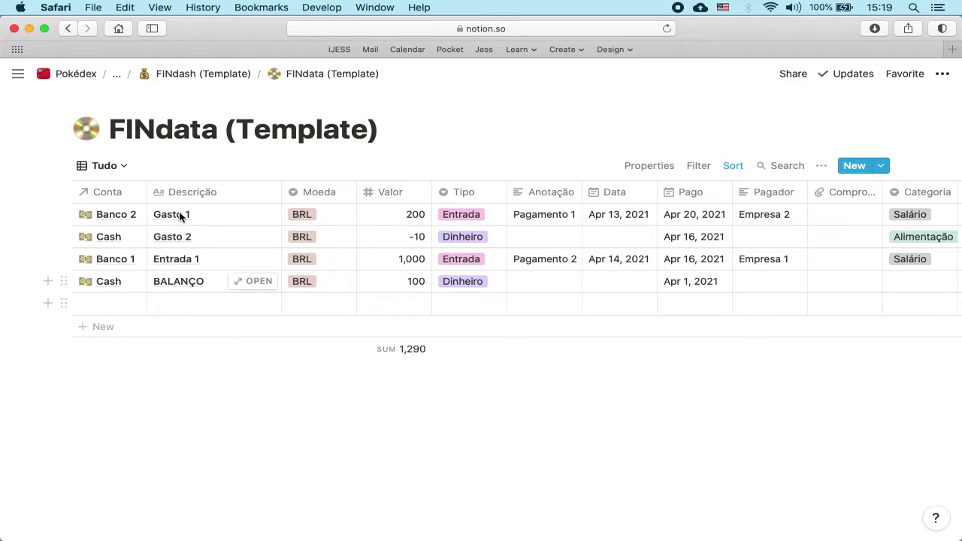
{"action": "left_click", "coordinate": [105, 167]}
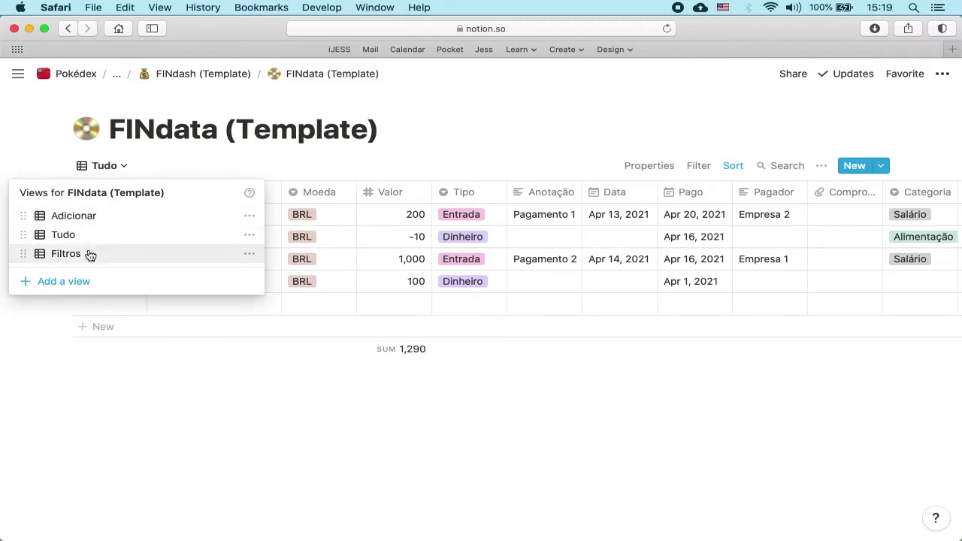
{"action": "left_click_drag", "start_coordinate": [22, 235], "coordinate": [27, 253]}
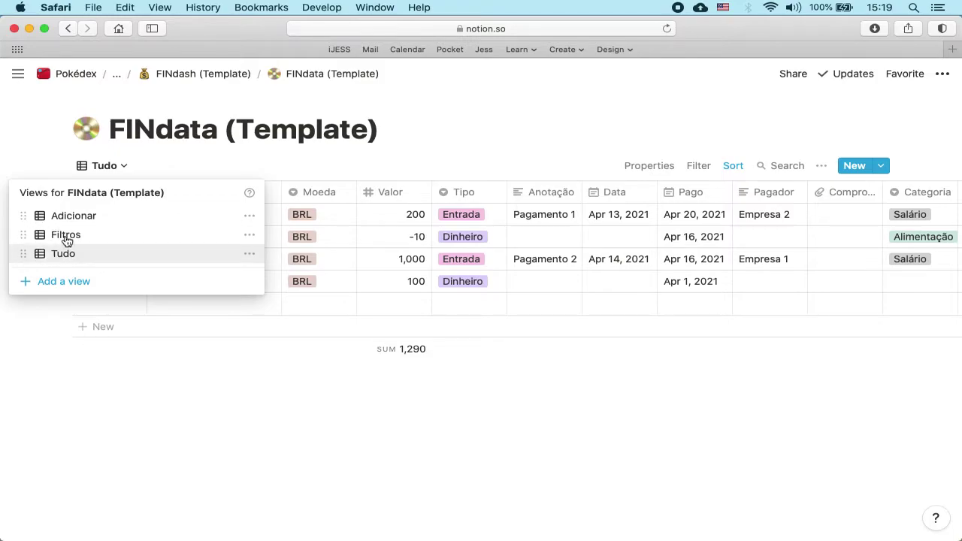
- Switch to the Filtros view and set its filter so that Conta contains Banco 2
{"action": "left_click", "coordinate": [57, 236]}
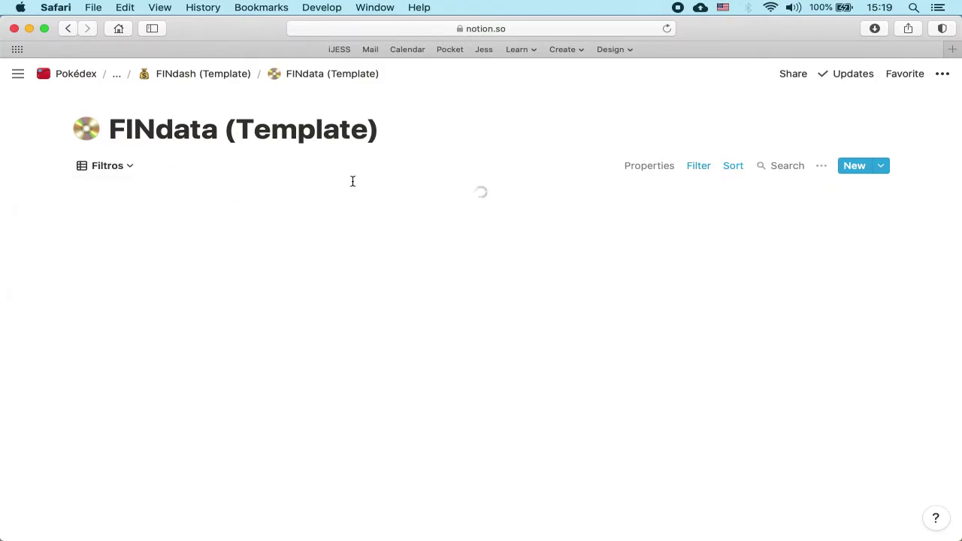
{"action": "left_click", "coordinate": [709, 172]}
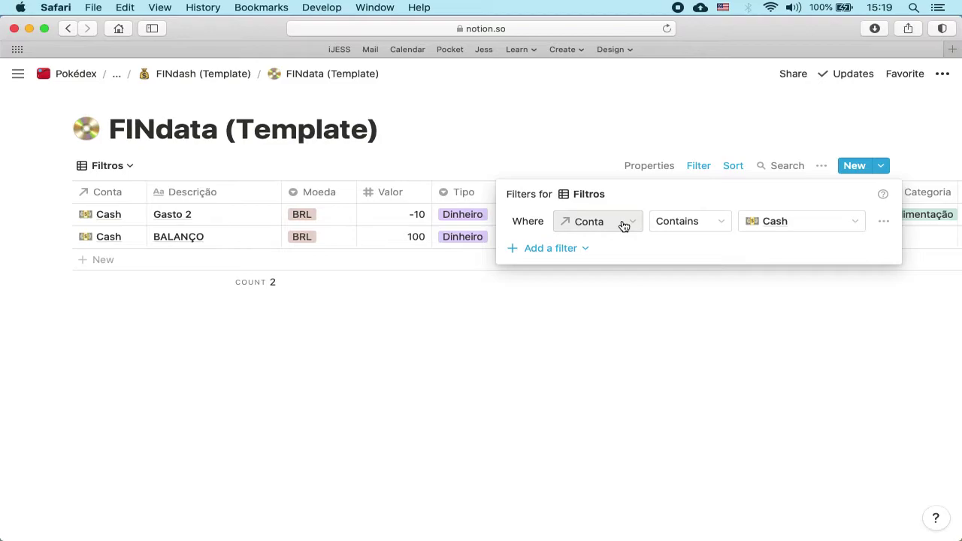
{"action": "left_click", "coordinate": [792, 225]}
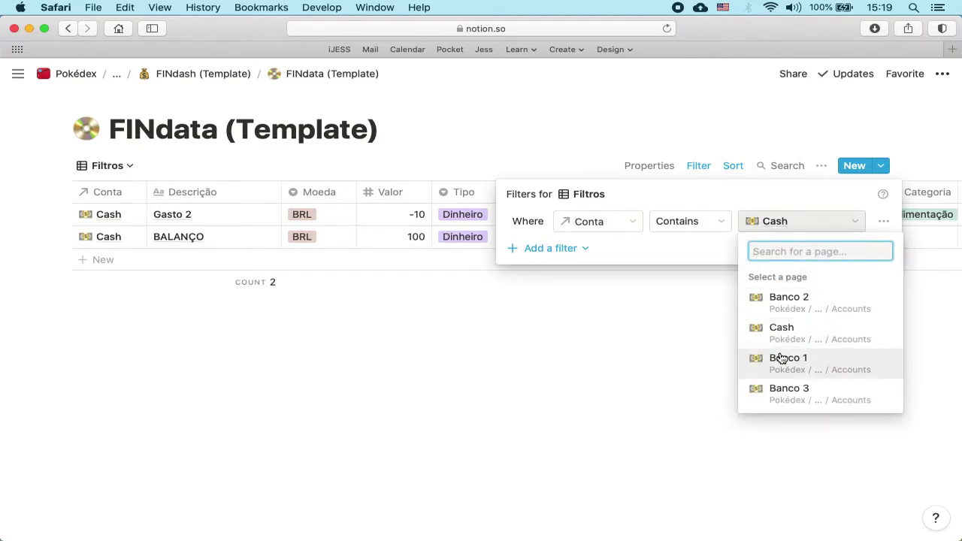
{"action": "left_click", "coordinate": [793, 305]}
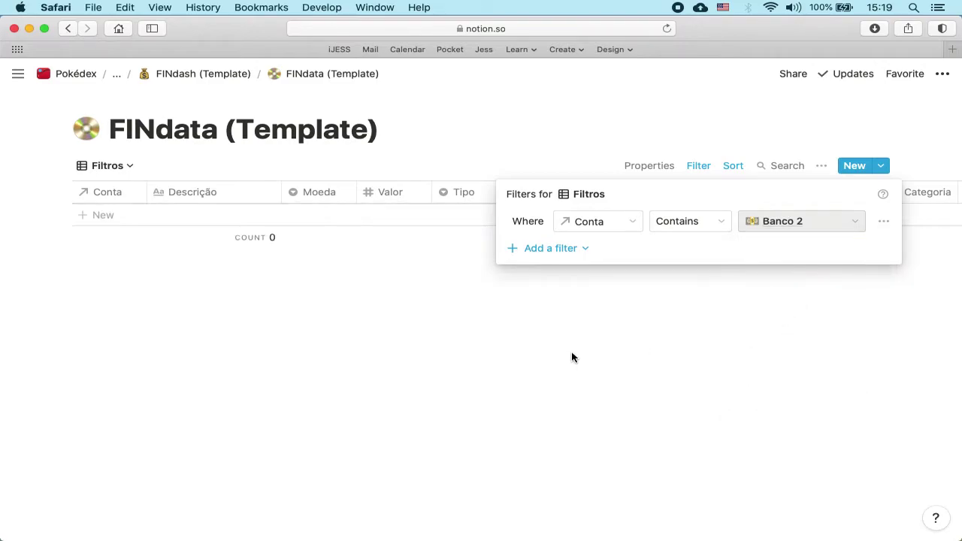
{"action": "left_click", "coordinate": [373, 309]}
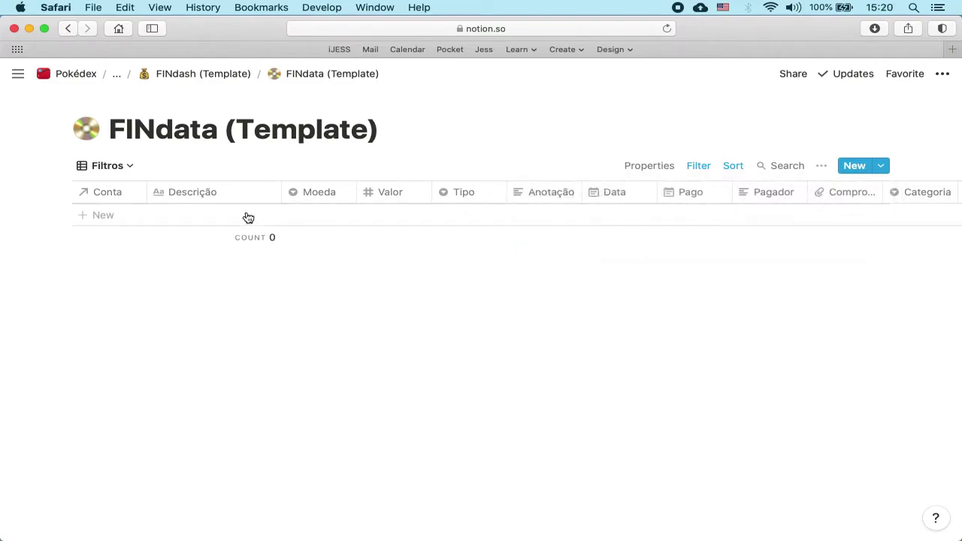
{"action": "left_click", "coordinate": [699, 167]}
{"action": "left_click", "coordinate": [775, 229]}
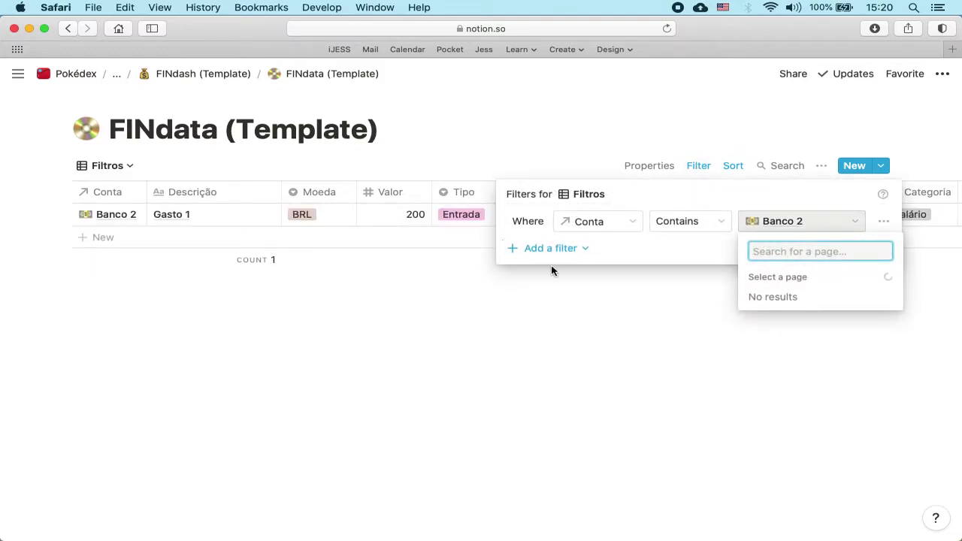
{"action": "left_click", "coordinate": [597, 288]}
{"action": "left_click", "coordinate": [439, 330]}
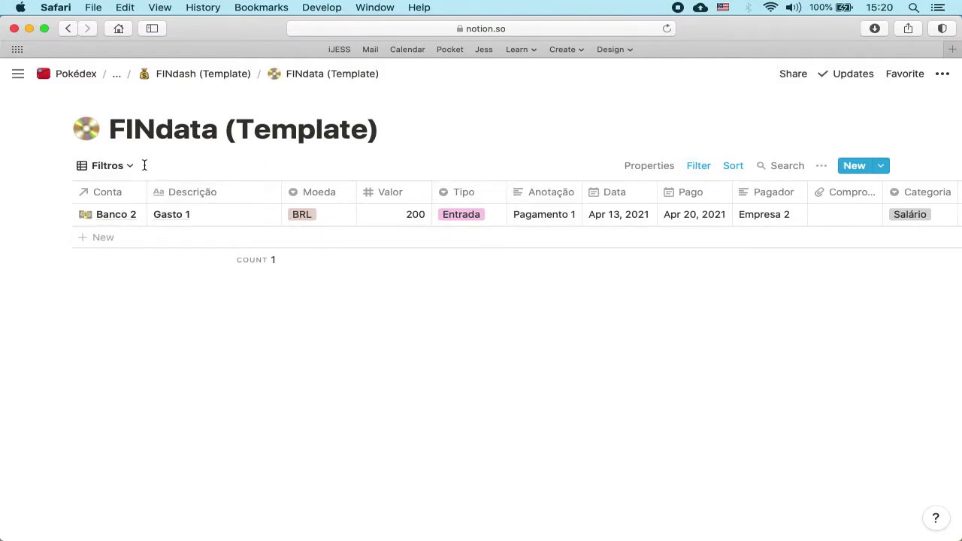
- Look over the database's views and the properties available for the Filtros view's filter, leaving the filter unchanged
{"action": "left_click", "coordinate": [102, 167]}
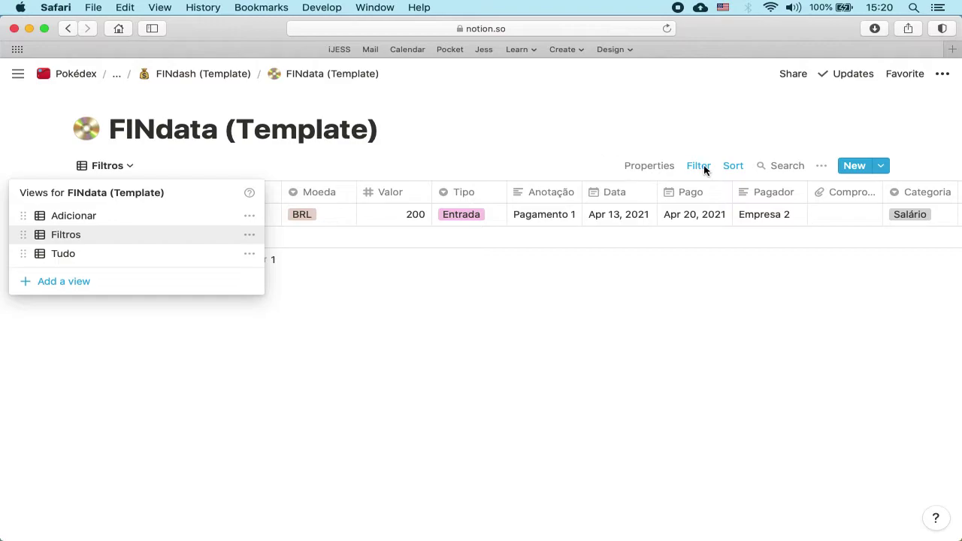
{"action": "left_click", "coordinate": [704, 169]}
{"action": "left_click", "coordinate": [693, 167]}
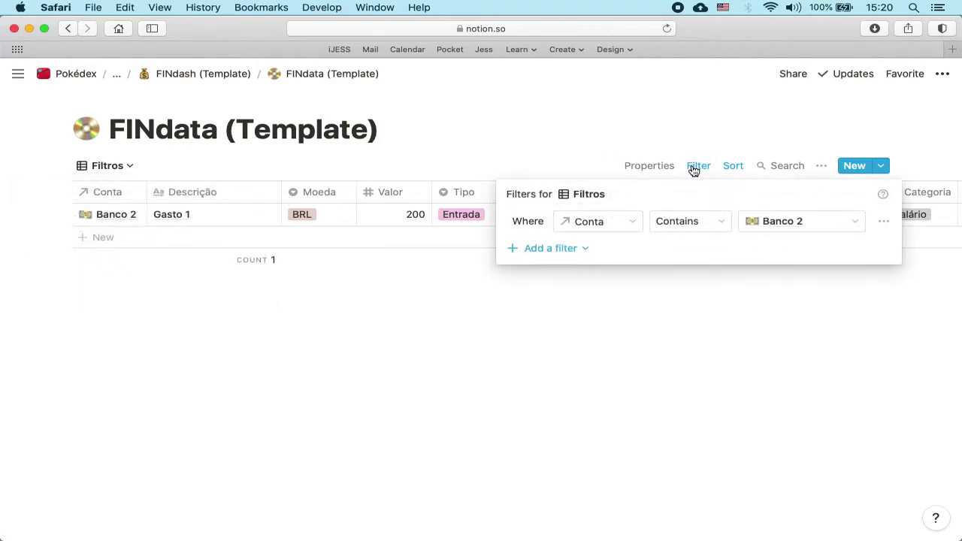
{"action": "left_click", "coordinate": [625, 230]}
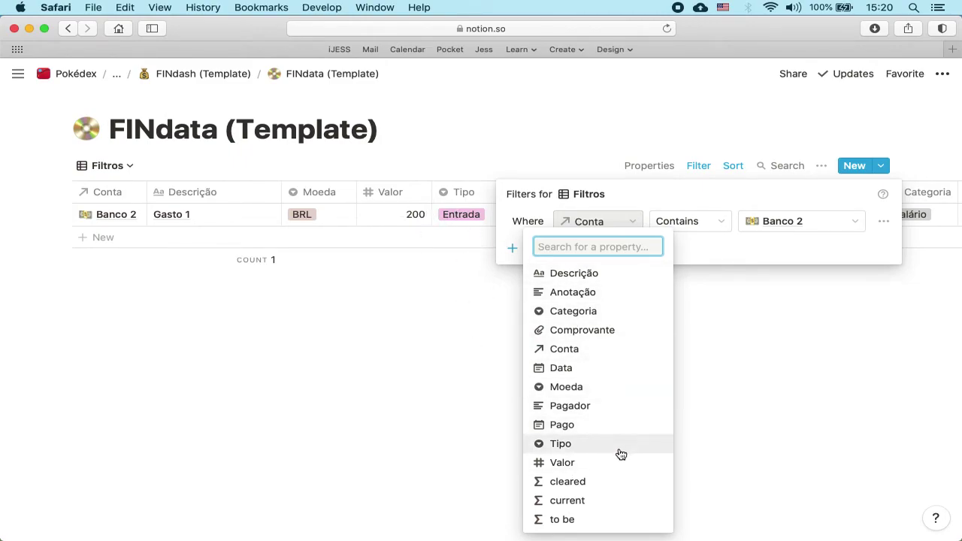
{"action": "left_click", "coordinate": [603, 218]}
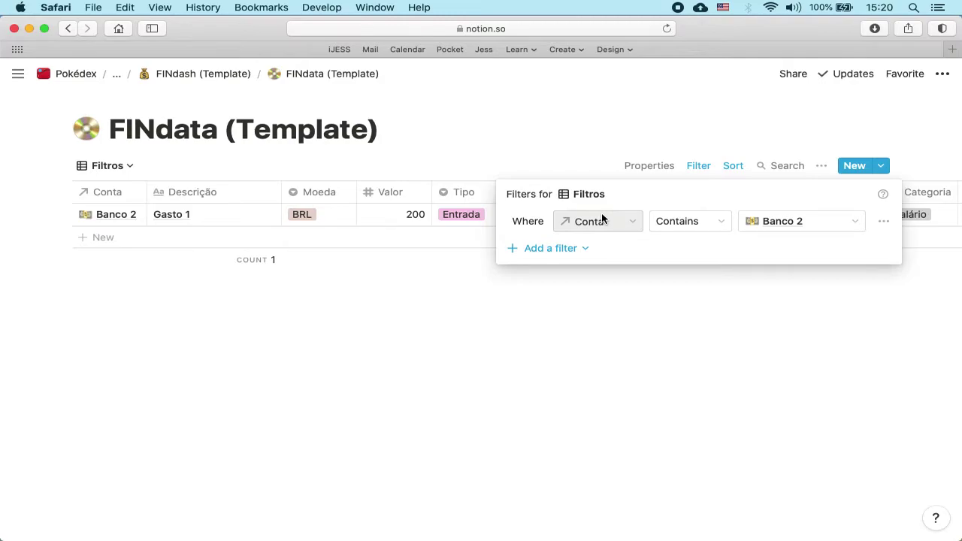
{"action": "left_click", "coordinate": [548, 155]}
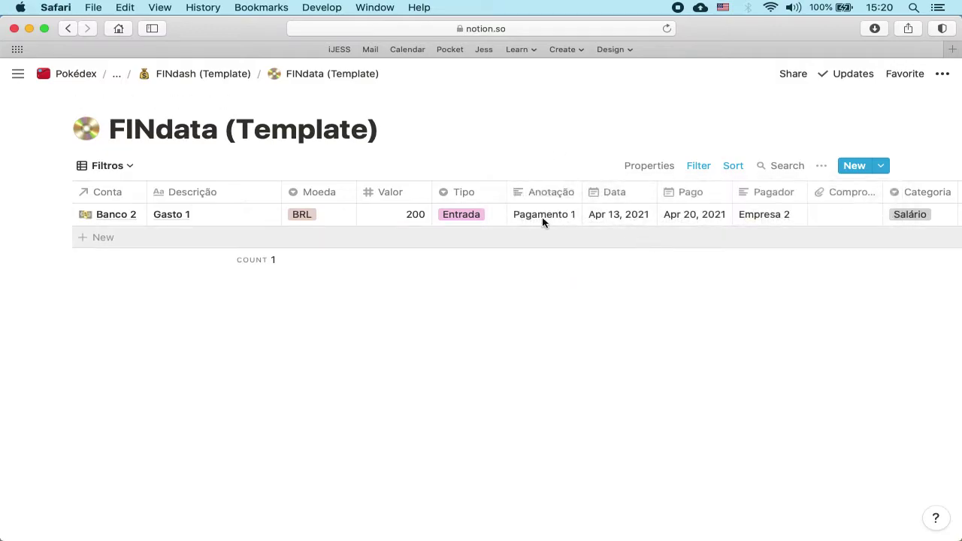
- Switch the FINdata database to the Adicionar view
{"action": "left_click", "coordinate": [112, 167]}
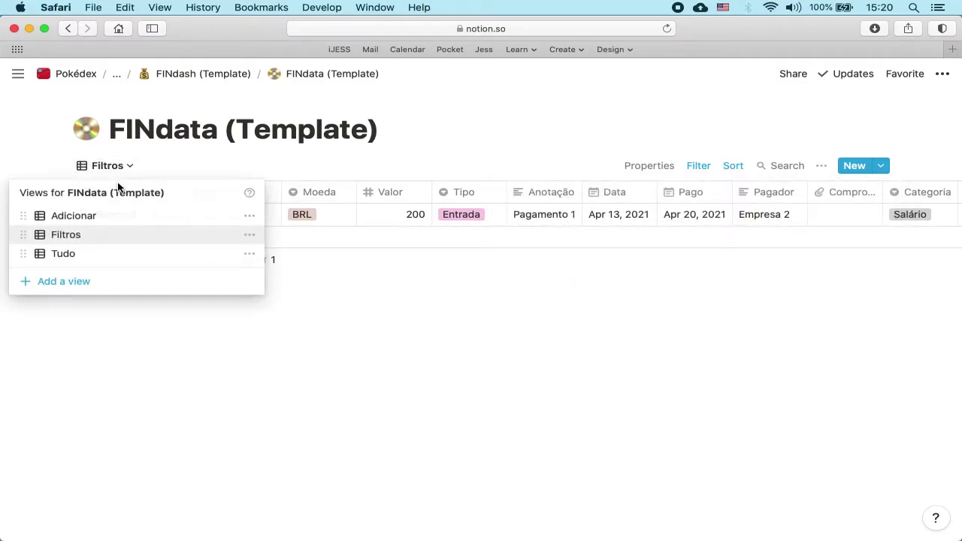
{"action": "left_click", "coordinate": [74, 216]}
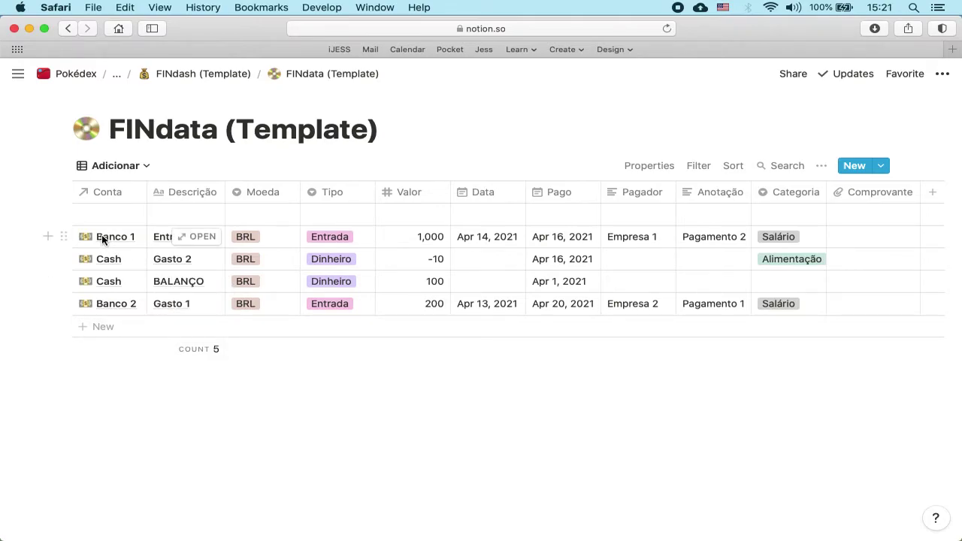
{"action": "mouse_move", "coordinate": [194, 539]}
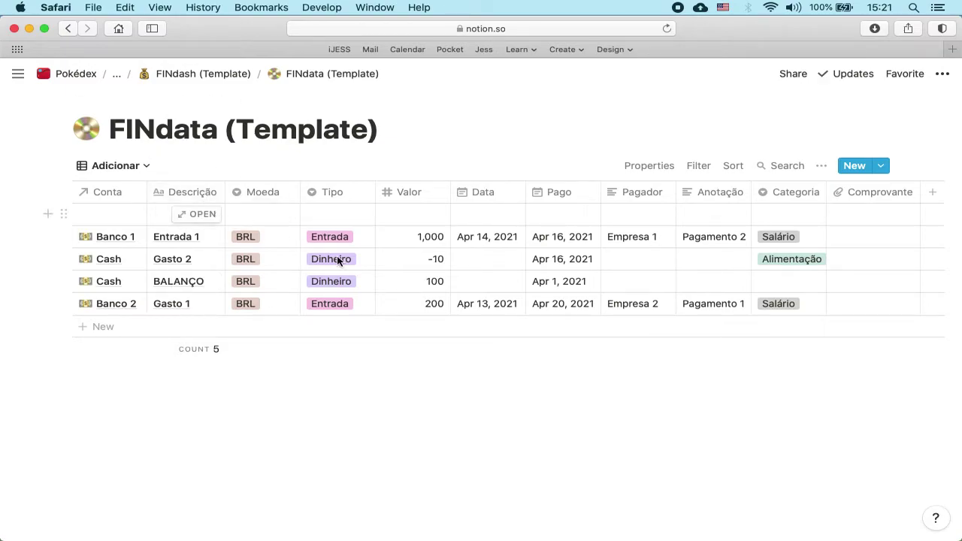
- Insert a blank record below the empty first row, view its Conta account choices, and delete it; repeat the insertion and deletion
{"action": "left_click", "coordinate": [46, 215]}
{"action": "left_click", "coordinate": [118, 236]}
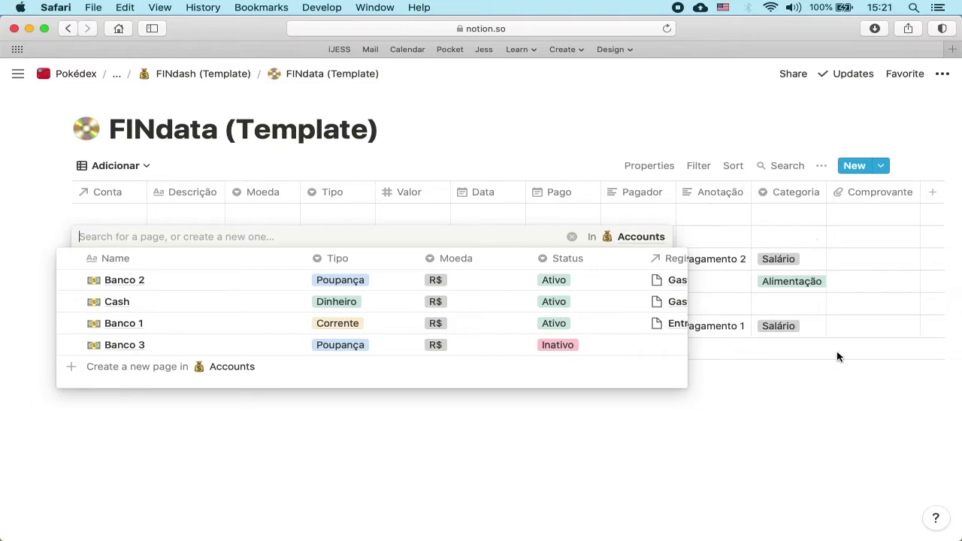
{"action": "key", "text": "Escape"}
{"action": "key", "text": "BackSpace"}
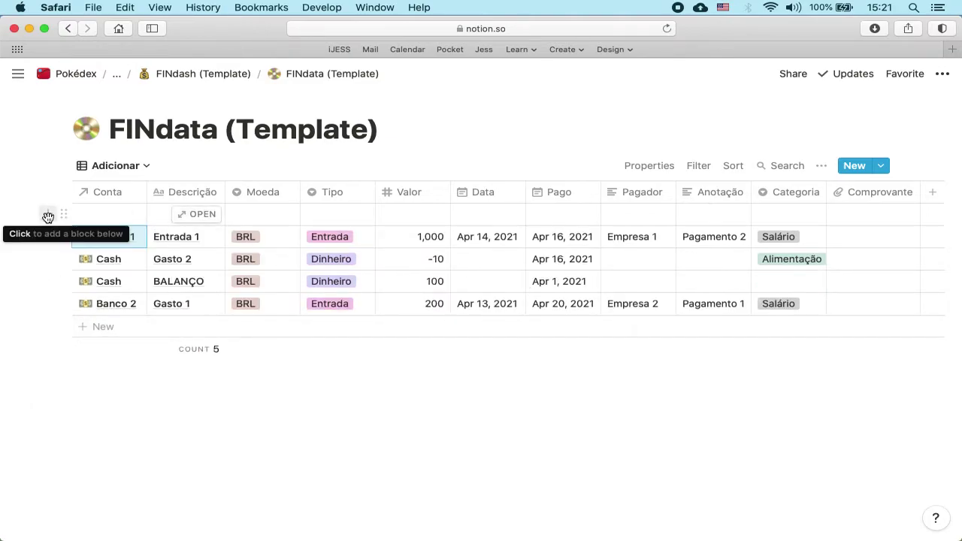
{"action": "left_click", "coordinate": [48, 217]}
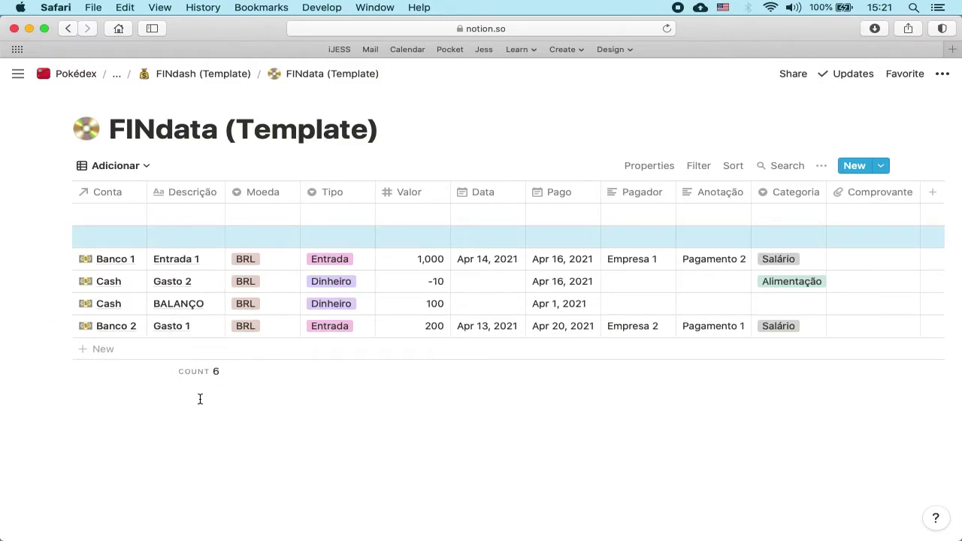
{"action": "key", "text": "BackSpace"}
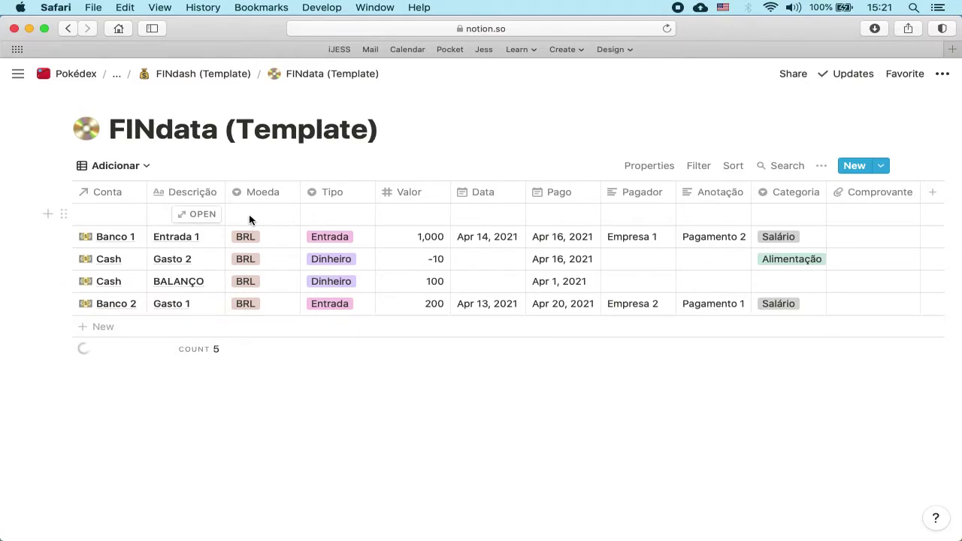
- Switch to the Tudo view and examine its columns from Conta across to the cleared, current and to be formulas
{"action": "left_click", "coordinate": [135, 171]}
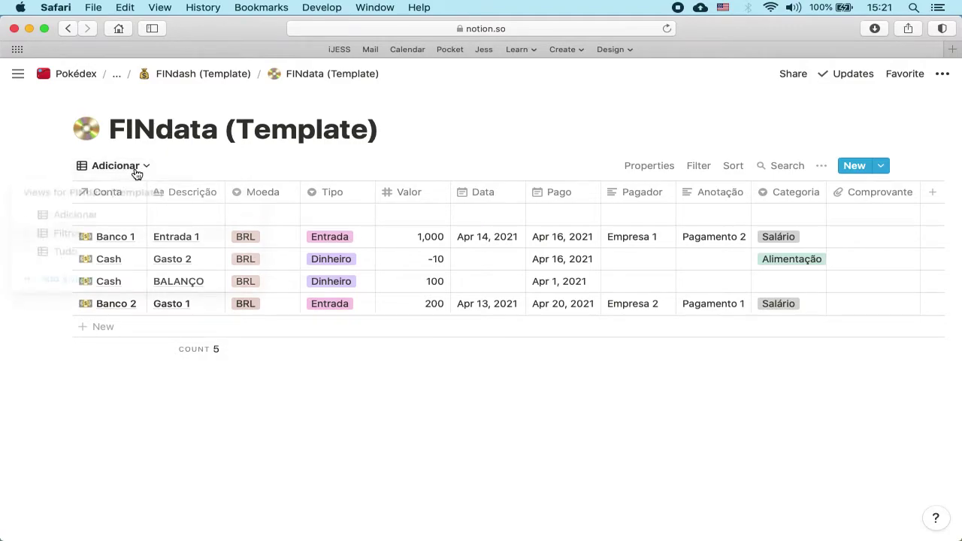
{"action": "left_click", "coordinate": [76, 252]}
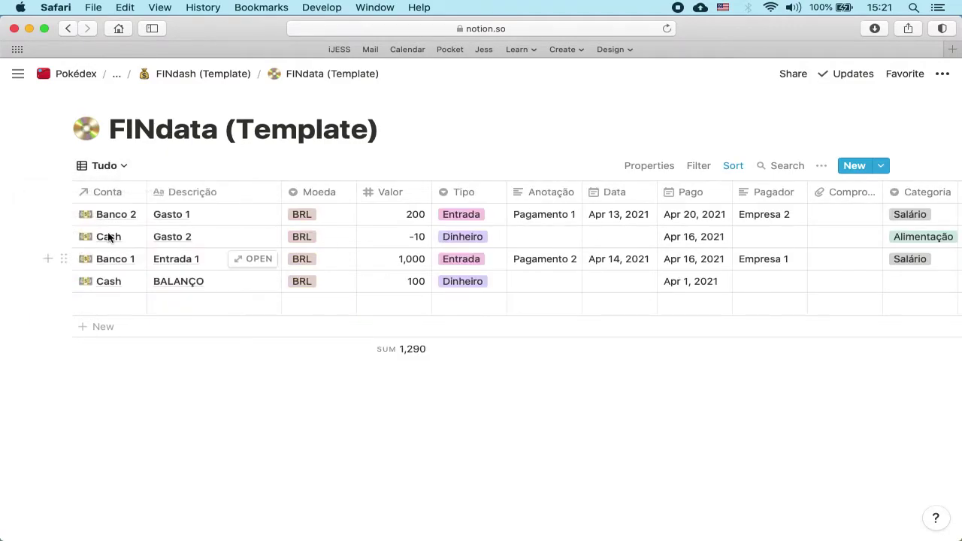
{"action": "scroll", "coordinate": [591, 247], "scroll_direction": "right", "scroll_amount": 8}
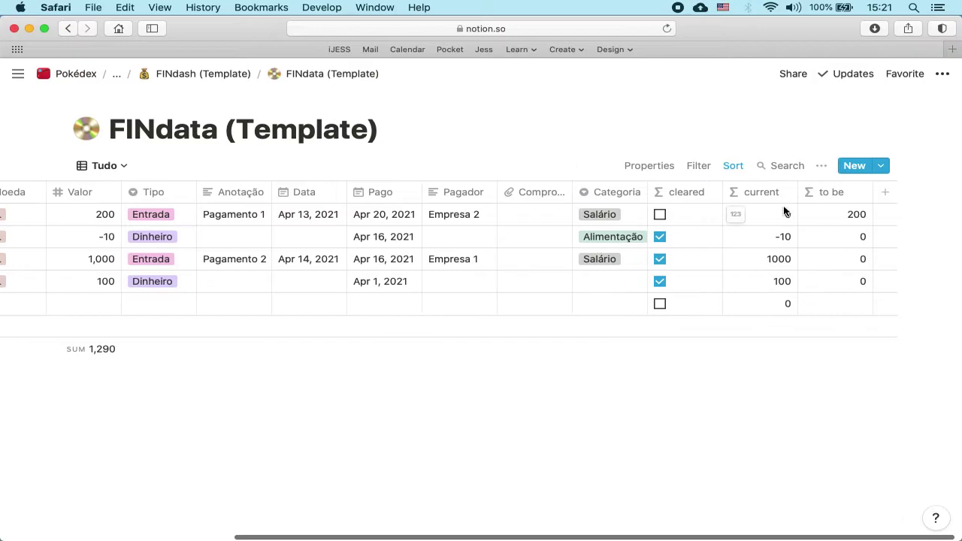
{"action": "scroll", "coordinate": [424, 266], "scroll_direction": "left", "scroll_amount": 8}
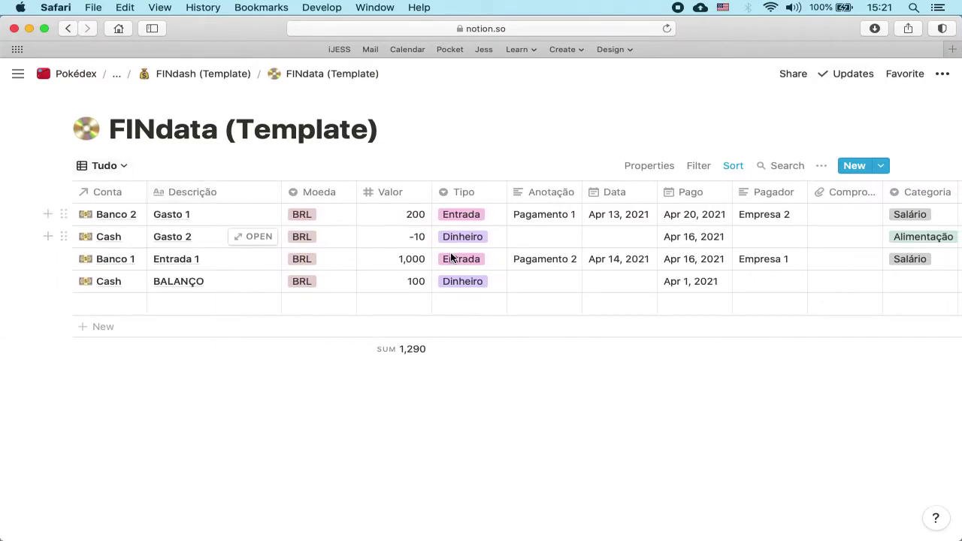
{"action": "scroll", "coordinate": [452, 257], "scroll_direction": "right", "scroll_amount": 3}
{"action": "scroll", "coordinate": [451, 258], "scroll_direction": "left", "scroll_amount": 3}
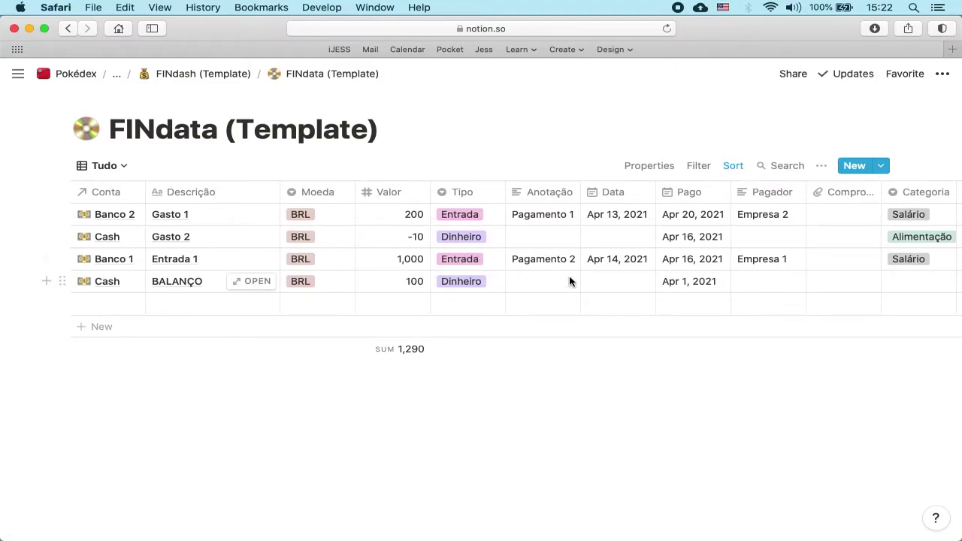
{"action": "scroll", "coordinate": [726, 242], "scroll_direction": "right", "scroll_amount": 5}
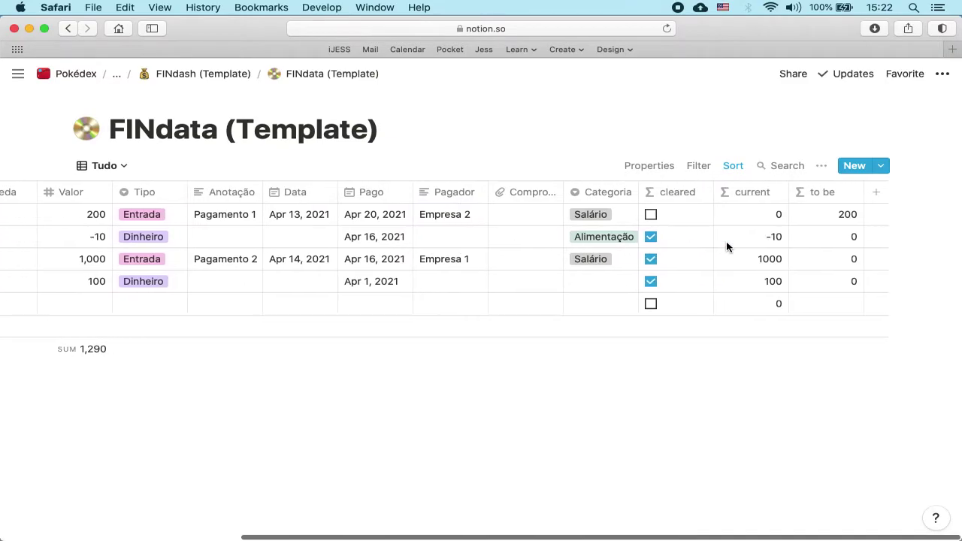
{"action": "scroll", "coordinate": [727, 243], "scroll_direction": "left", "scroll_amount": 4}
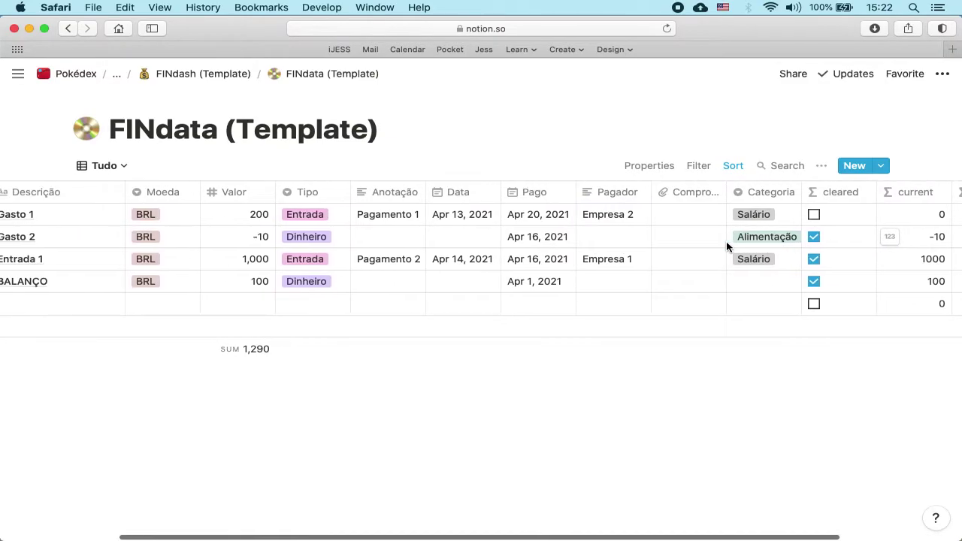
{"action": "scroll", "coordinate": [686, 257], "scroll_direction": "left", "scroll_amount": 3}
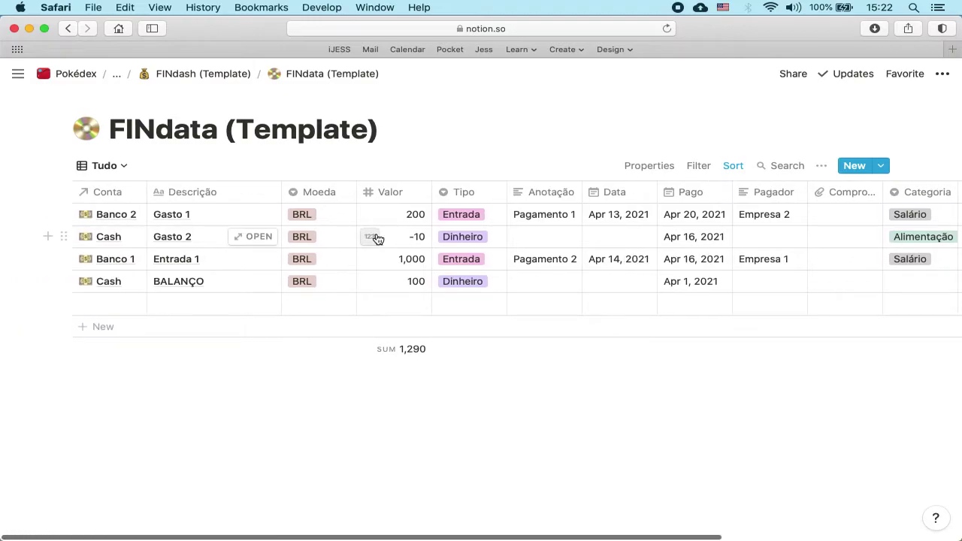
- Inspect the Conta relation of Gasto 1 and of the empty record, and the Gasto 1 description, without changing them
{"action": "left_click", "coordinate": [128, 215]}
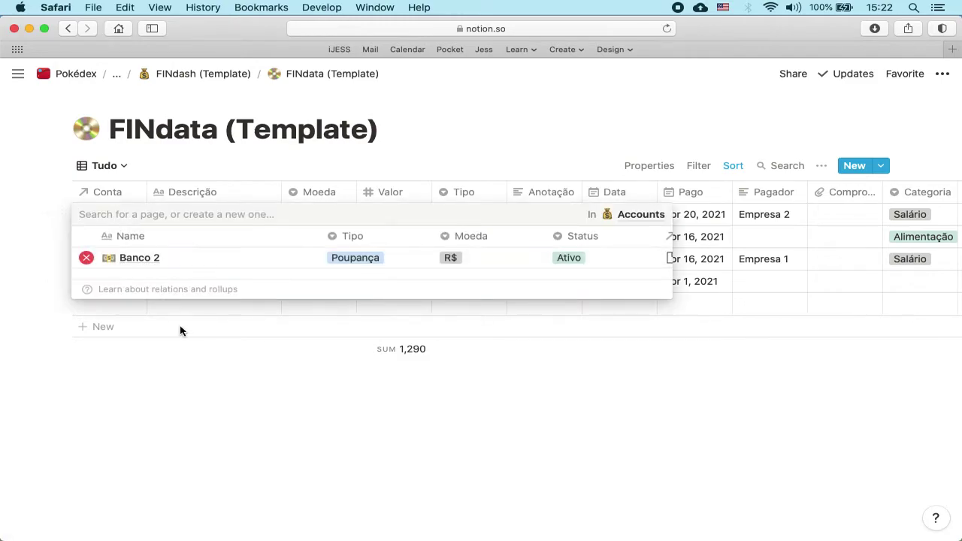
{"action": "left_click", "coordinate": [136, 311]}
{"action": "left_click", "coordinate": [125, 305]}
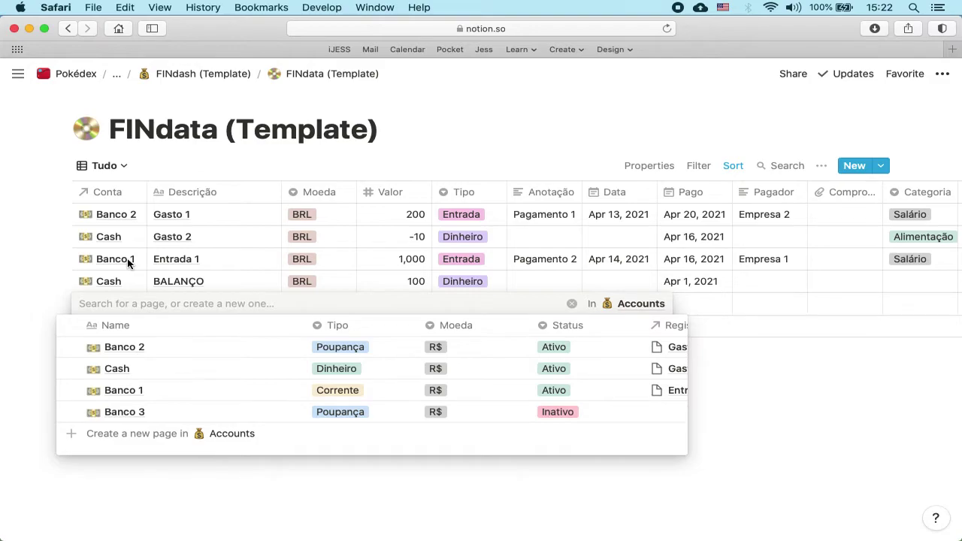
{"action": "key", "text": "Escape"}
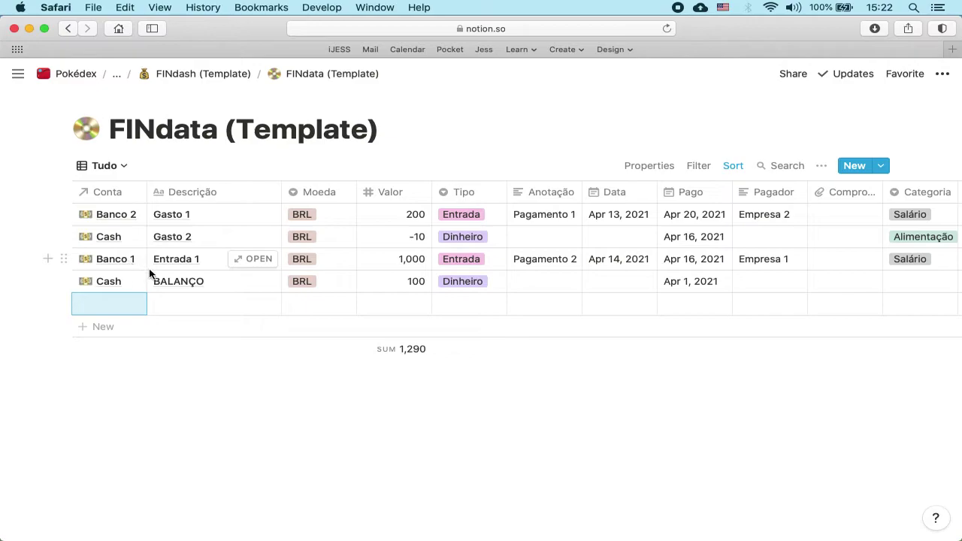
{"action": "left_click", "coordinate": [193, 218]}
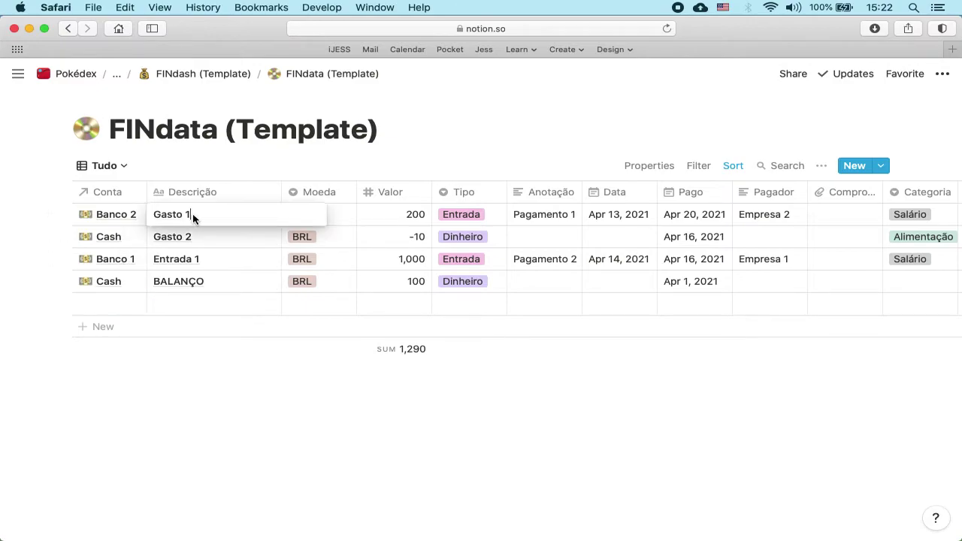
{"action": "key", "text": "Escape"}
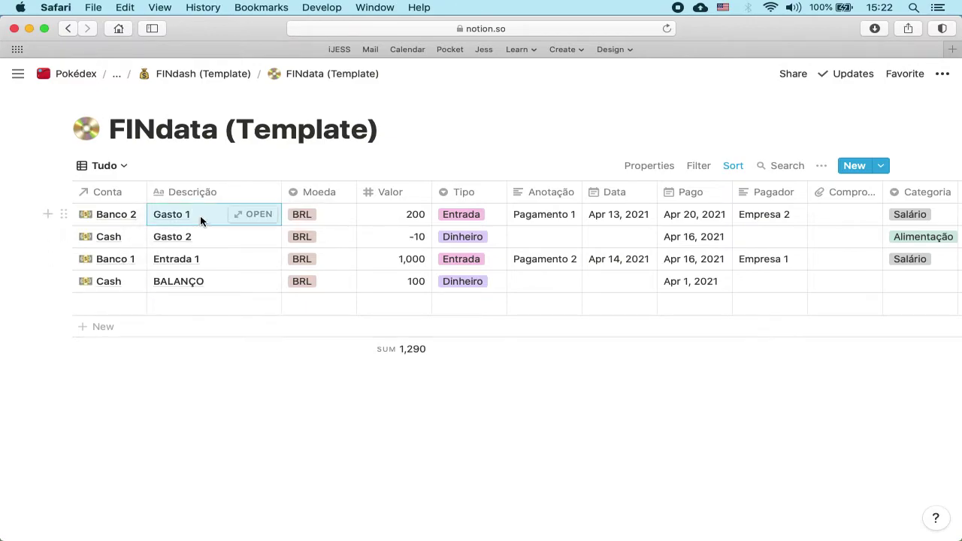
- Inspect the Descrição text of the Gasto 1 and Gasto 2 records without changing it
{"action": "left_click", "coordinate": [201, 218]}
{"action": "left_click_drag", "start_coordinate": [196, 216], "coordinate": [155, 213]}
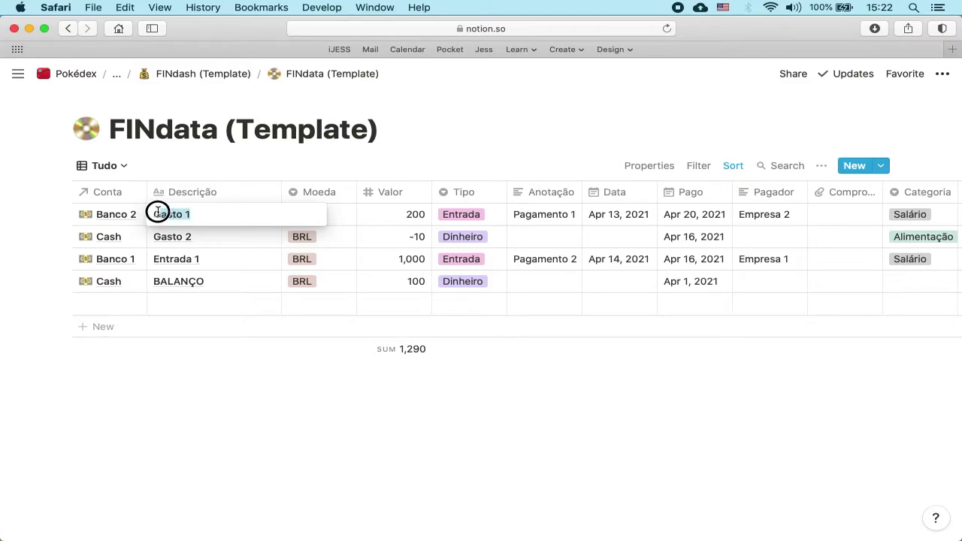
{"action": "key", "text": "Escape"}
{"action": "left_click", "coordinate": [210, 236]}
{"action": "left_click_drag", "start_coordinate": [211, 237], "coordinate": [156, 239]}
{"action": "key", "text": "Escape"}
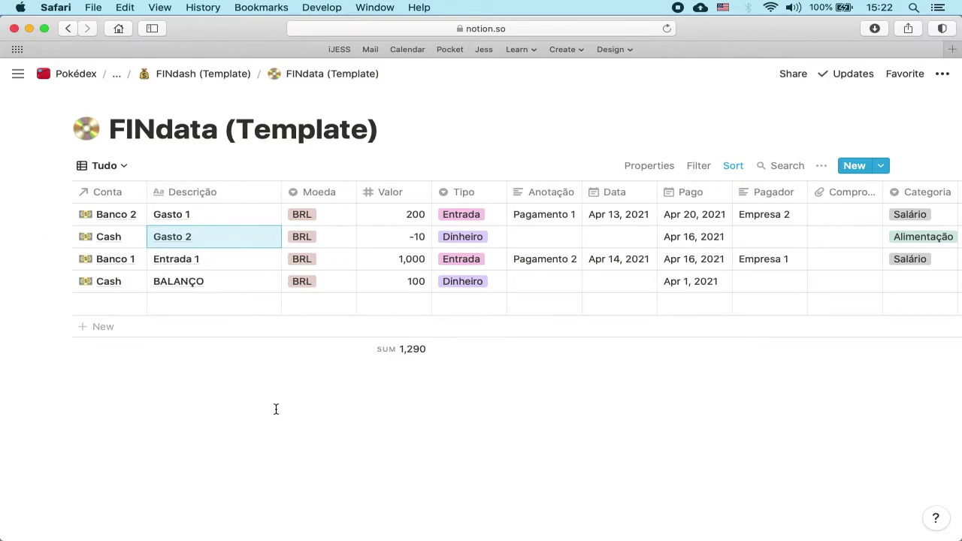
- Inspect the Descrição and Valor of the BALANÇO record without changing them
{"action": "left_click", "coordinate": [206, 281]}
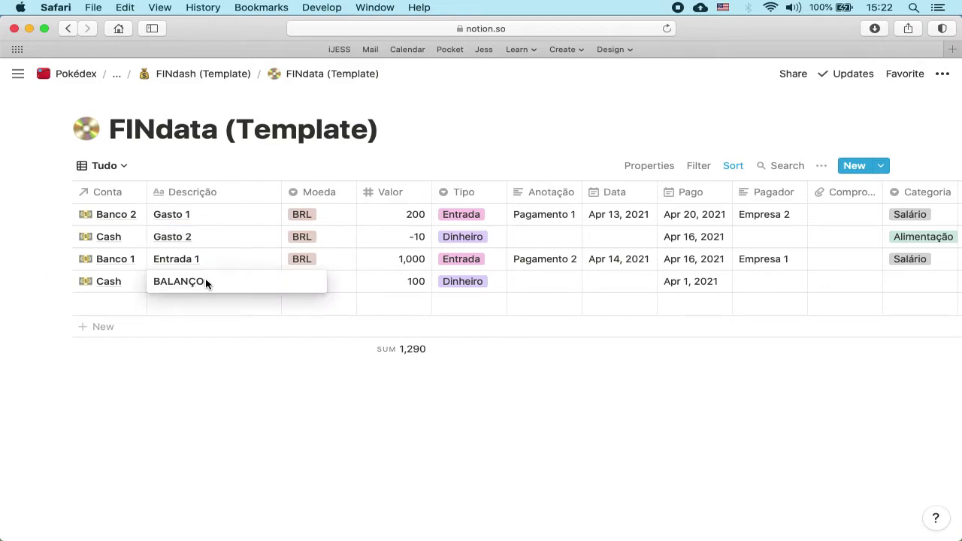
{"action": "left_click_drag", "start_coordinate": [207, 281], "coordinate": [155, 283]}
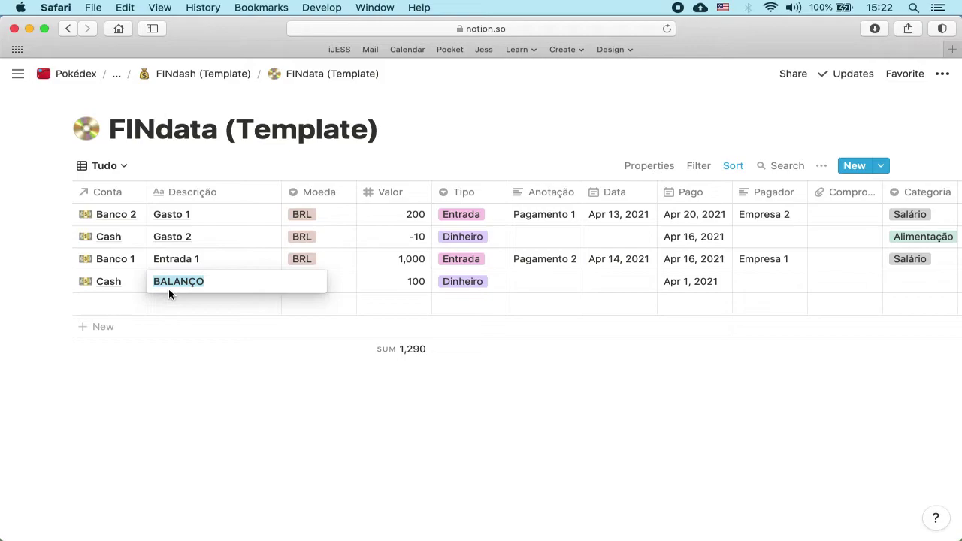
{"action": "left_click", "coordinate": [214, 286]}
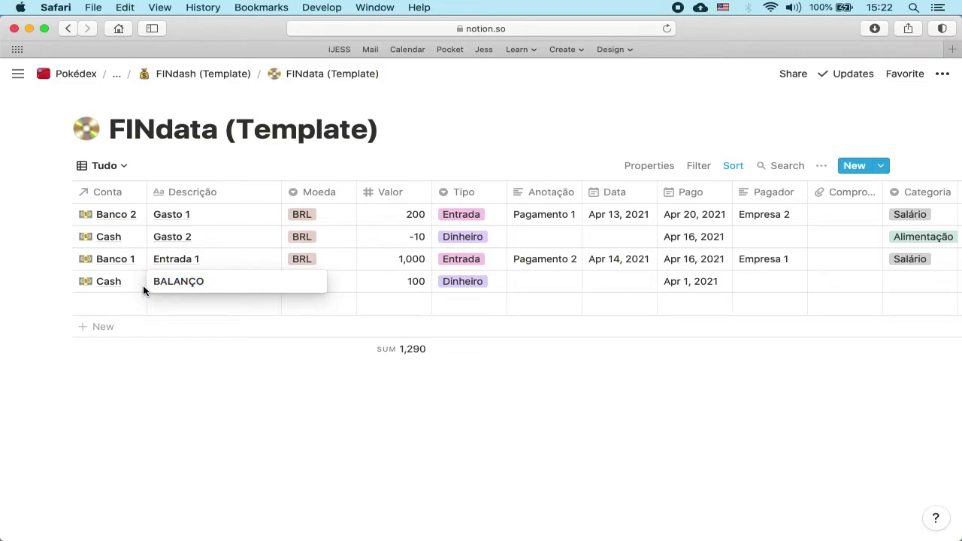
{"action": "key", "text": "Escape"}
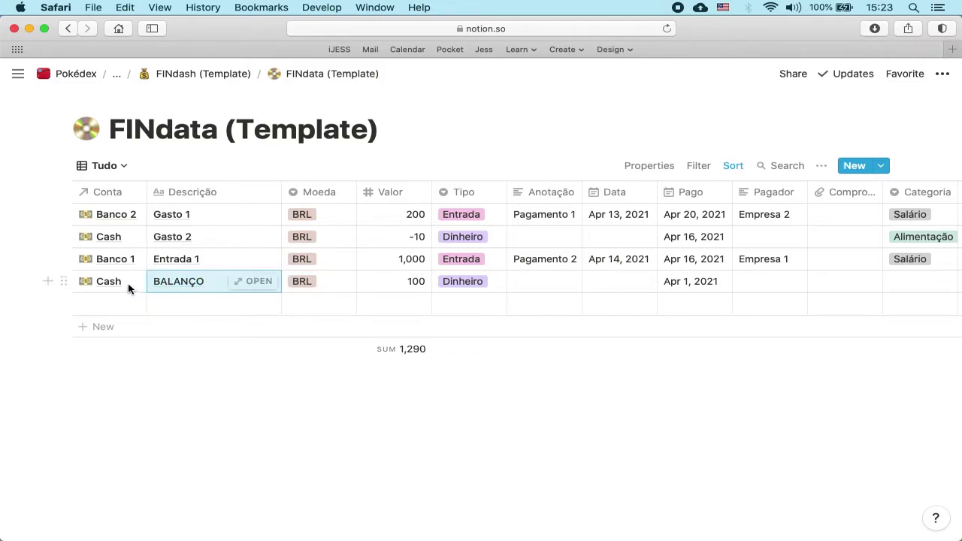
{"action": "left_click", "coordinate": [407, 288]}
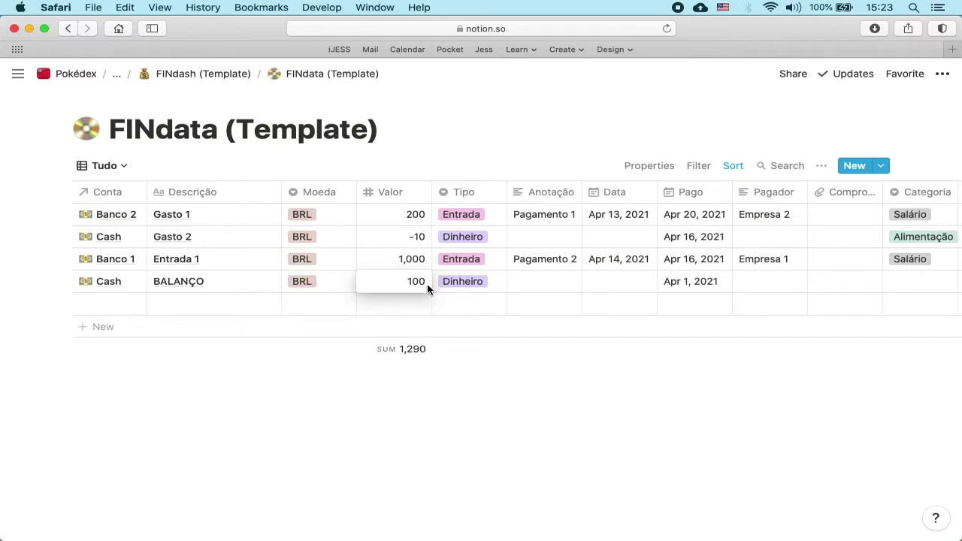
{"action": "key", "text": "Escape"}
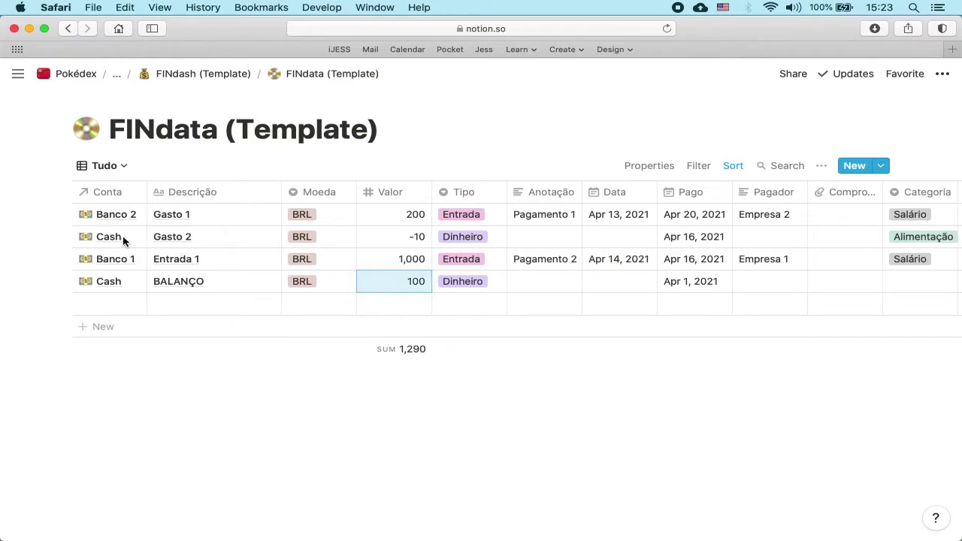
- Inspect the Descrição and Valor of the Gasto 2 cash expense twice, leaving both fields as they are
{"action": "left_click", "coordinate": [215, 235]}
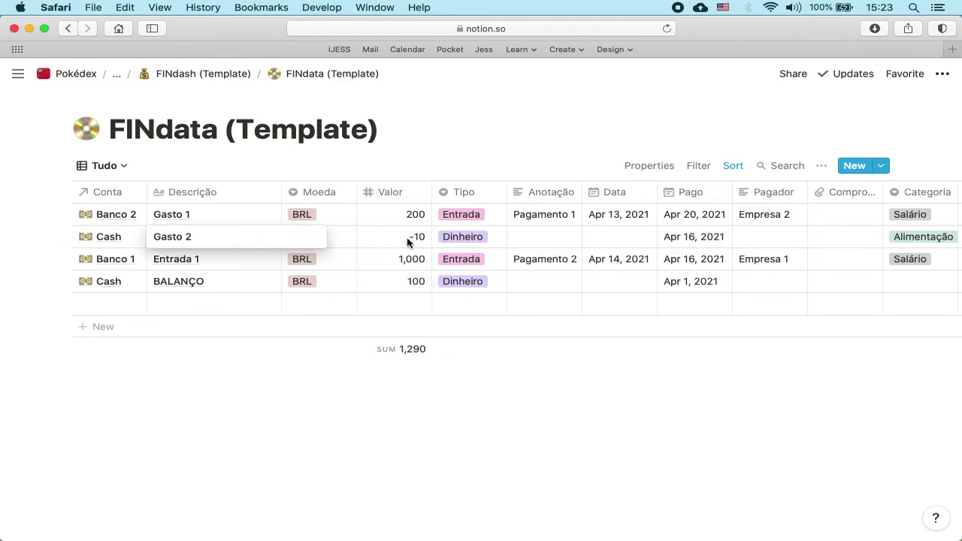
{"action": "key", "text": "Escape"}
{"action": "left_click", "coordinate": [421, 239]}
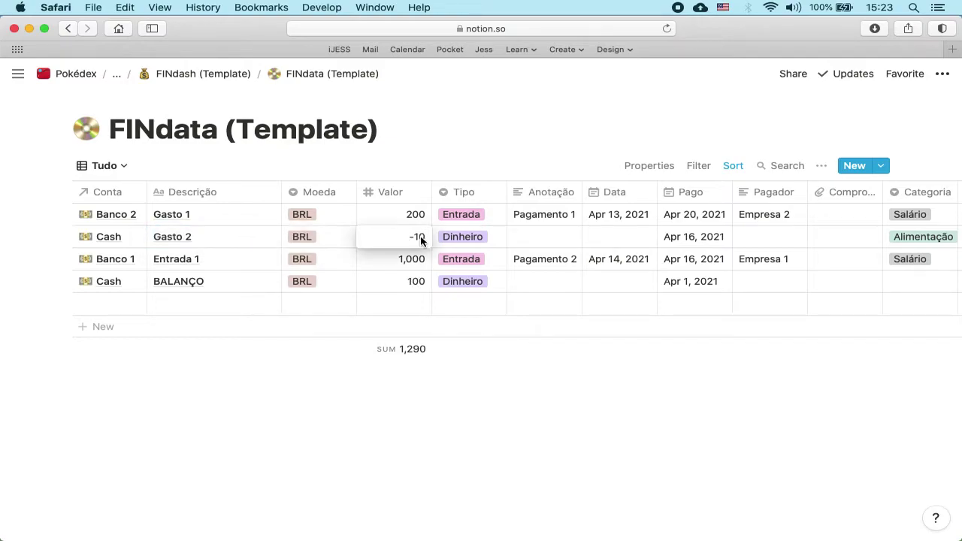
{"action": "key", "text": "Escape"}
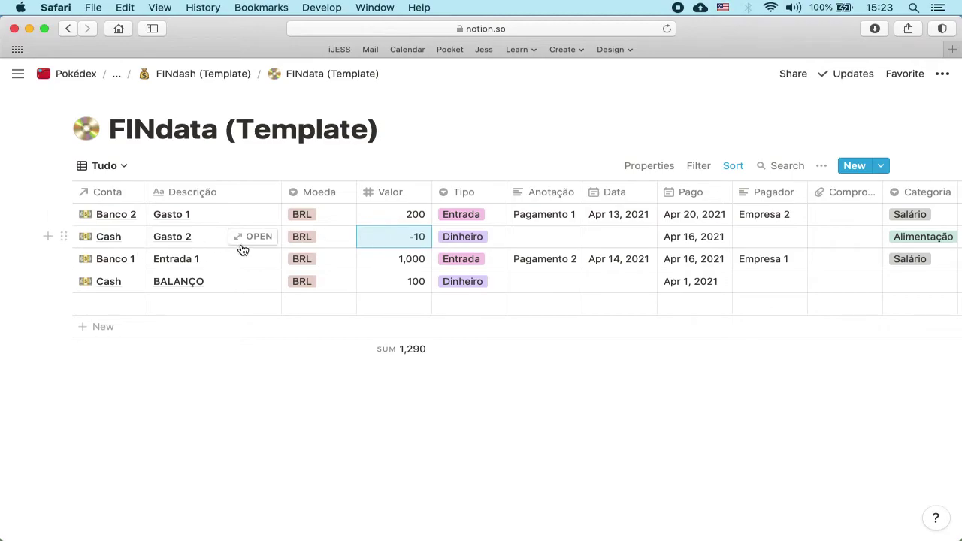
{"action": "left_click_drag", "start_coordinate": [226, 238], "coordinate": [150, 234]}
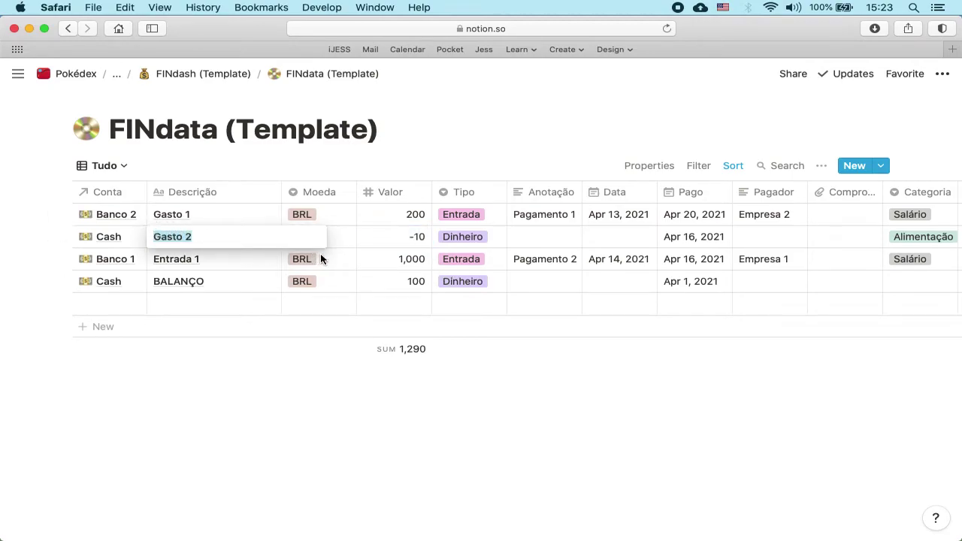
{"action": "key", "text": "Escape"}
{"action": "left_click", "coordinate": [417, 237]}
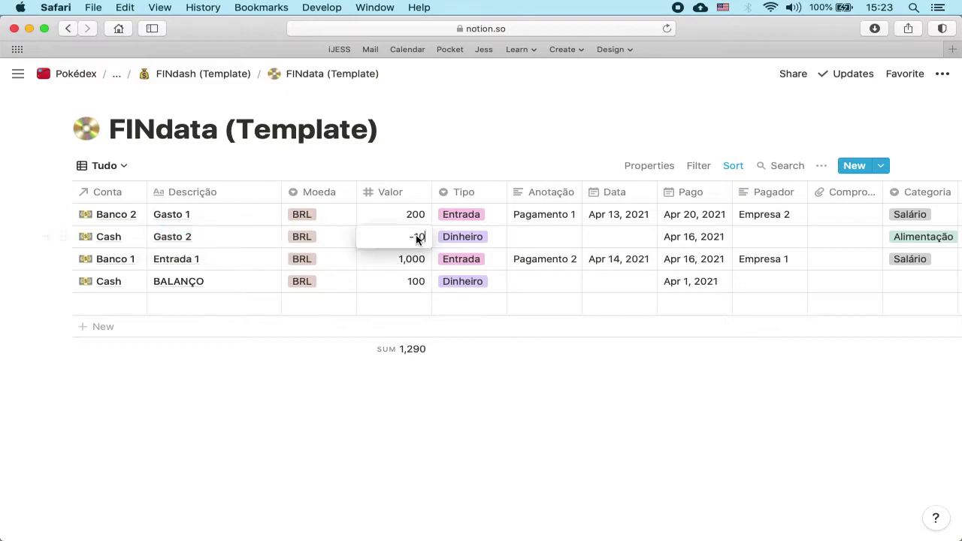
{"action": "key", "text": "Escape"}
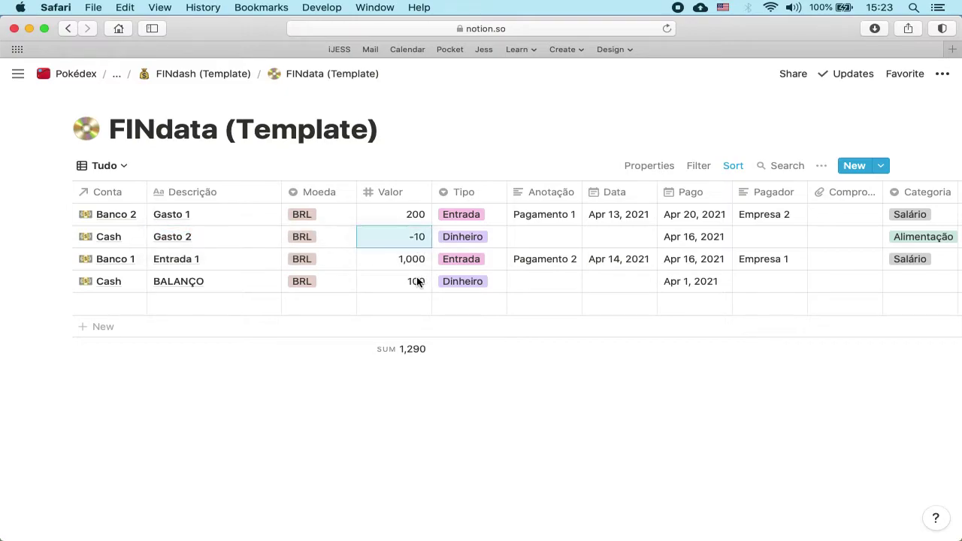
- Go back to the FINdash page to review the account balances and total, and reopen the FINdata database
{"action": "left_click", "coordinate": [200, 74]}
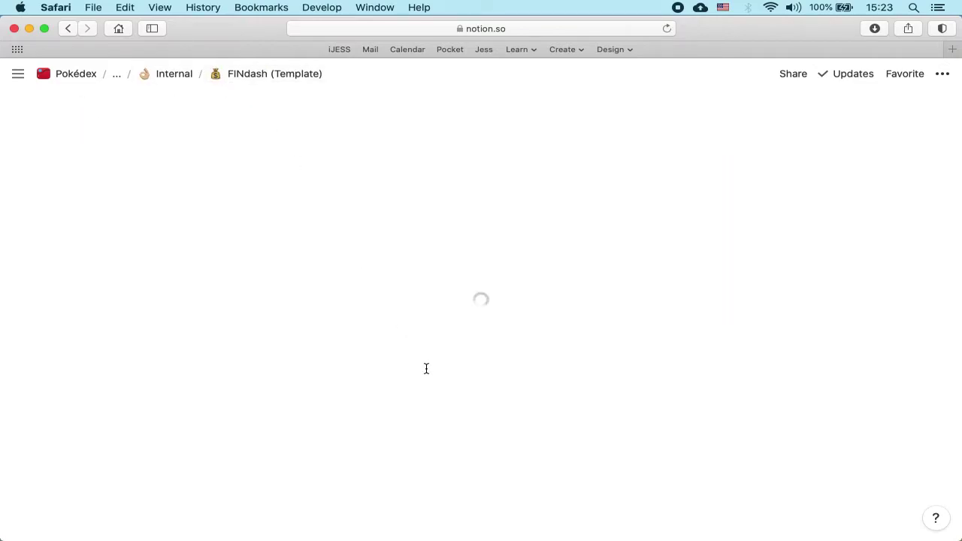
{"action": "scroll", "coordinate": [427, 371], "scroll_direction": "down", "scroll_amount": 5}
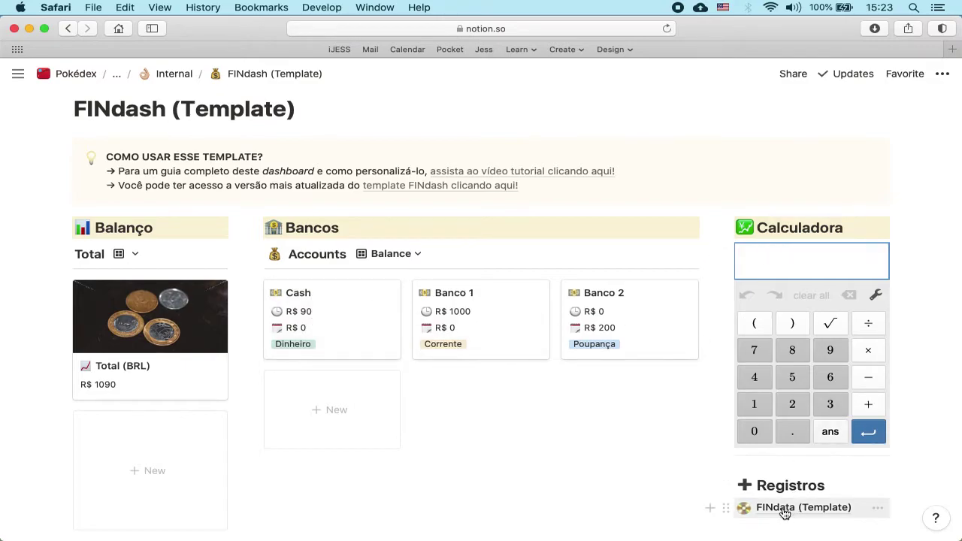
{"action": "scroll", "coordinate": [681, 444], "scroll_direction": "down", "scroll_amount": 1}
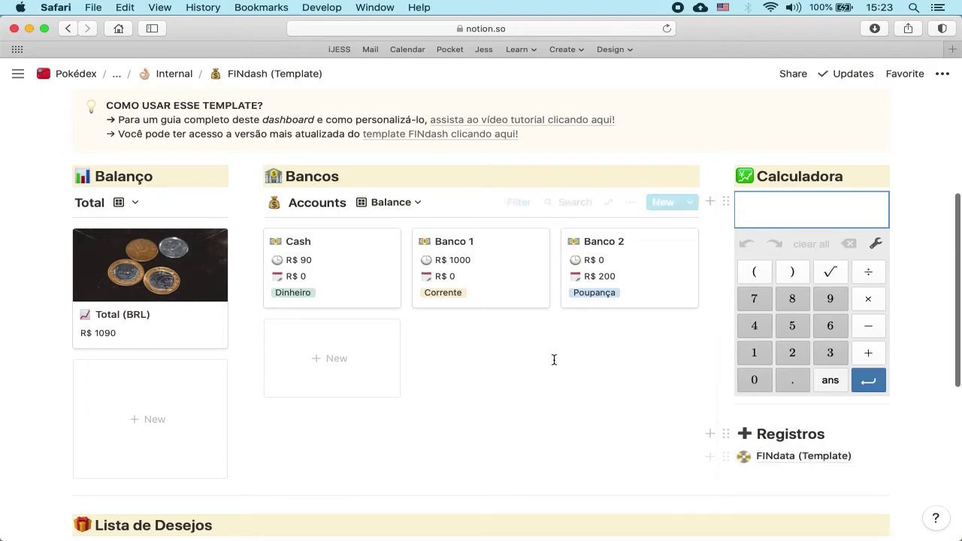
{"action": "left_click", "coordinate": [792, 458]}
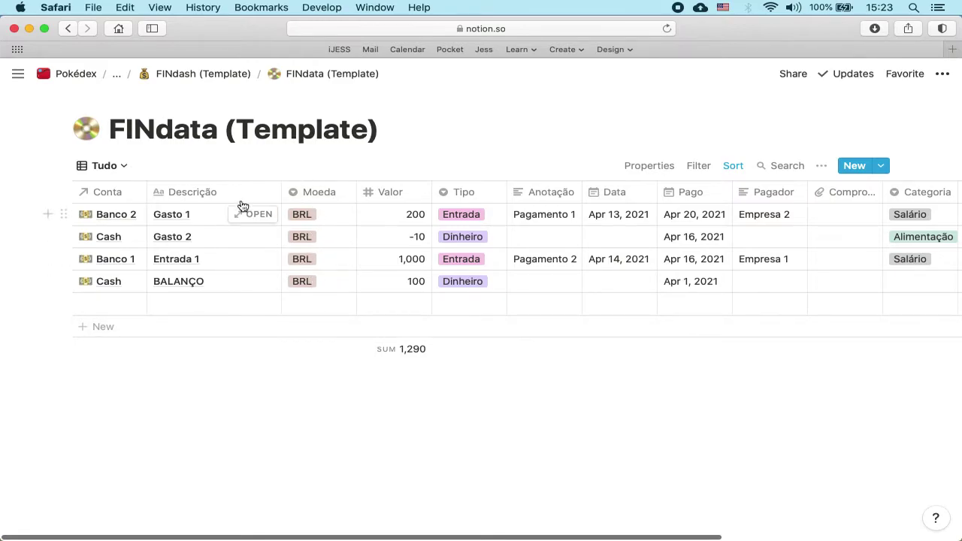
- Compare the Valor entries of Gasto 1 and Gasto 2, checking the sign of each amount without editing
{"action": "left_click", "coordinate": [395, 220]}
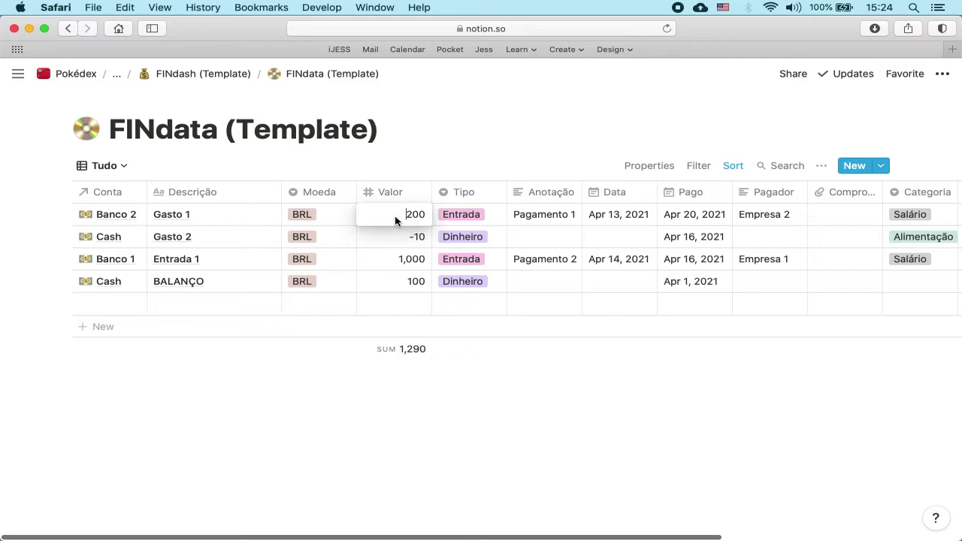
{"action": "left_click", "coordinate": [398, 237]}
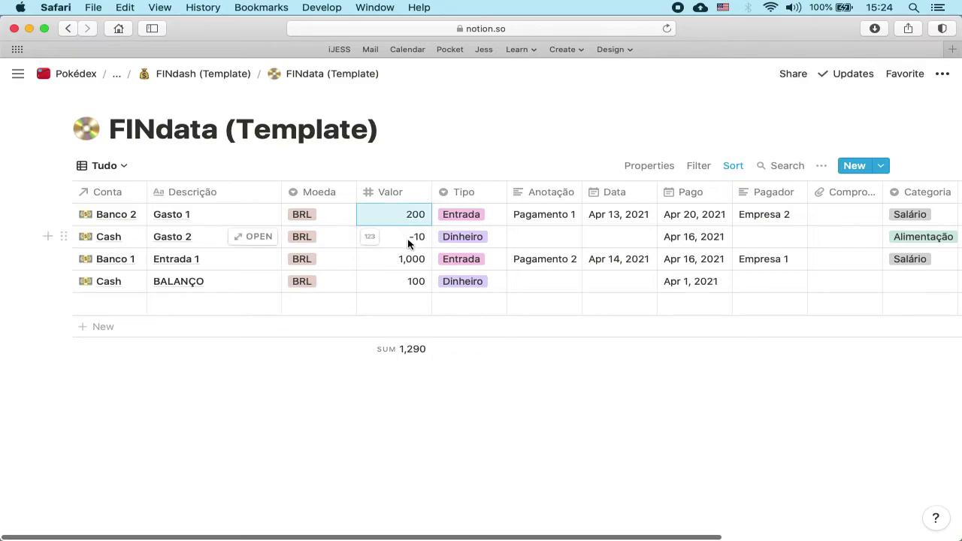
{"action": "left_click", "coordinate": [399, 238]}
{"action": "left_click", "coordinate": [399, 238]}
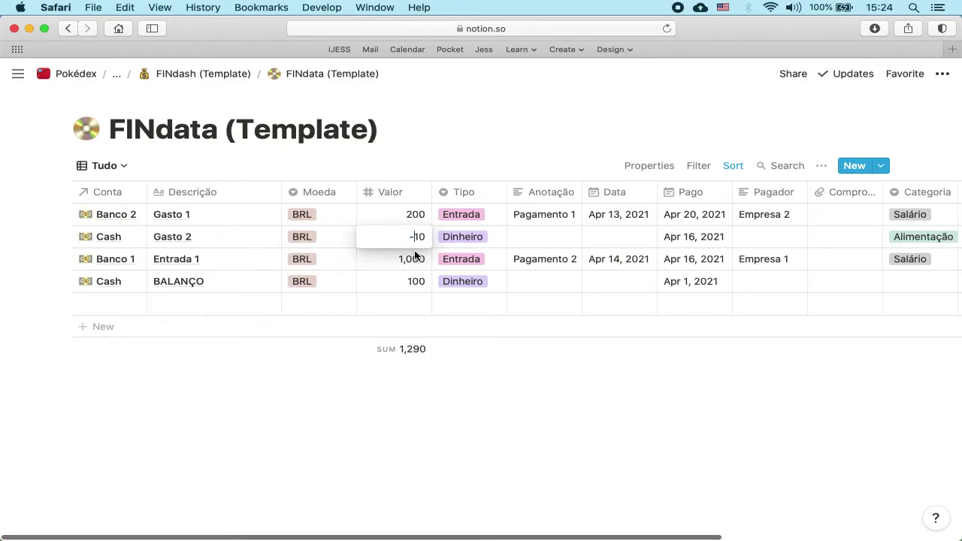
{"action": "key", "text": "Escape"}
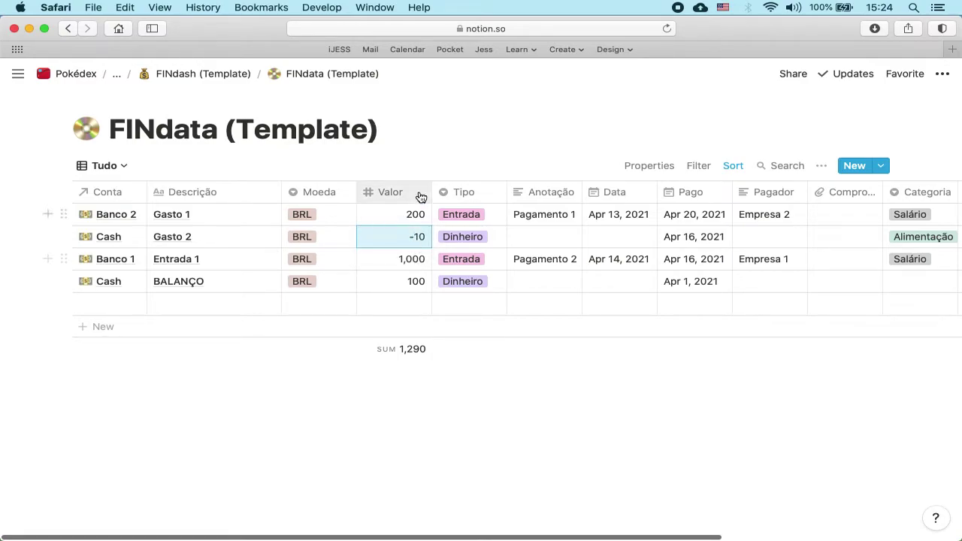
- View the available Tipo options for Gasto 1 and for the empty record without choosing one
{"action": "left_click", "coordinate": [476, 214]}
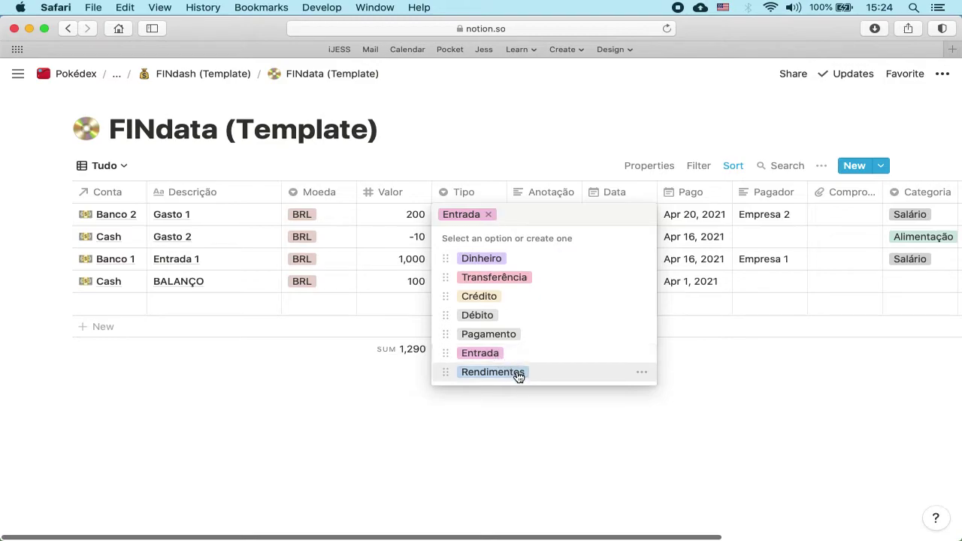
{"action": "left_click", "coordinate": [402, 256]}
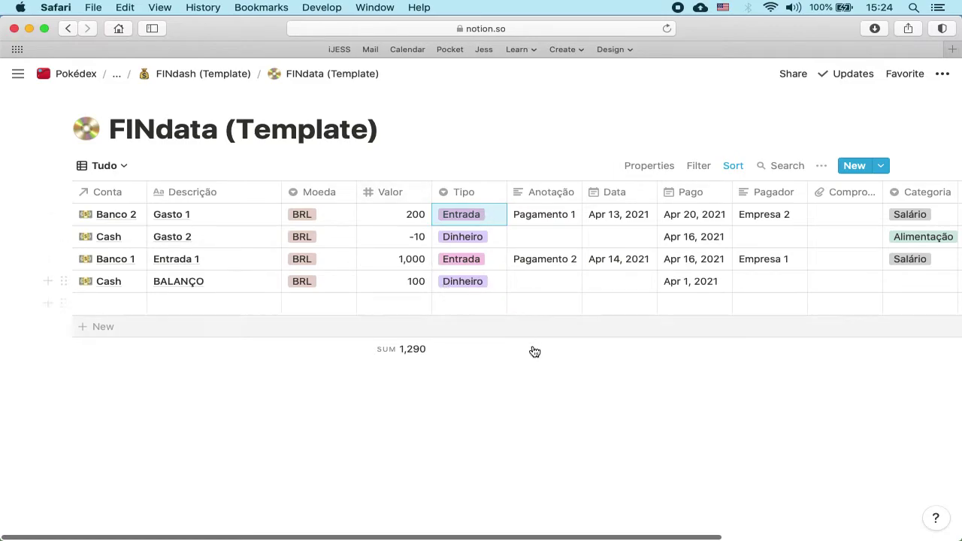
{"action": "left_click", "coordinate": [483, 305]}
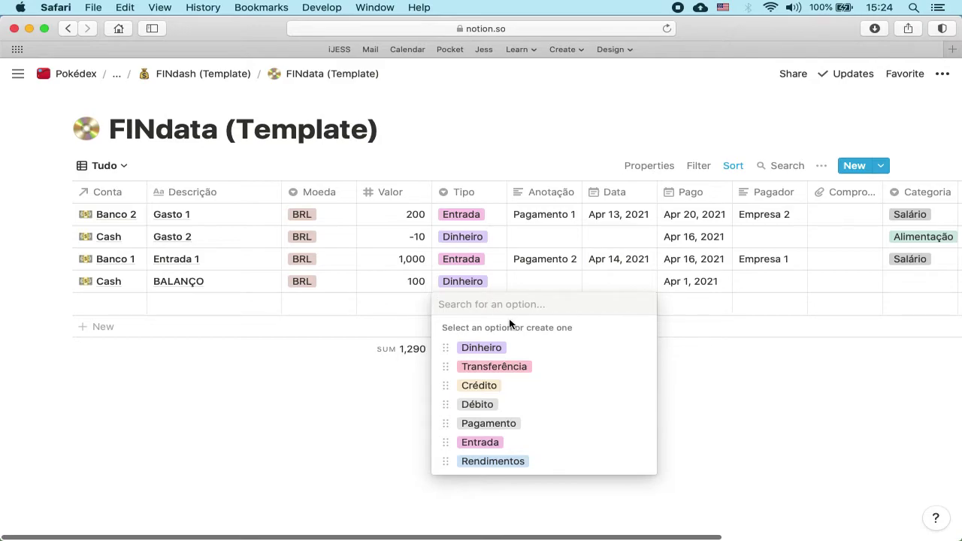
{"action": "key", "text": "Escape"}
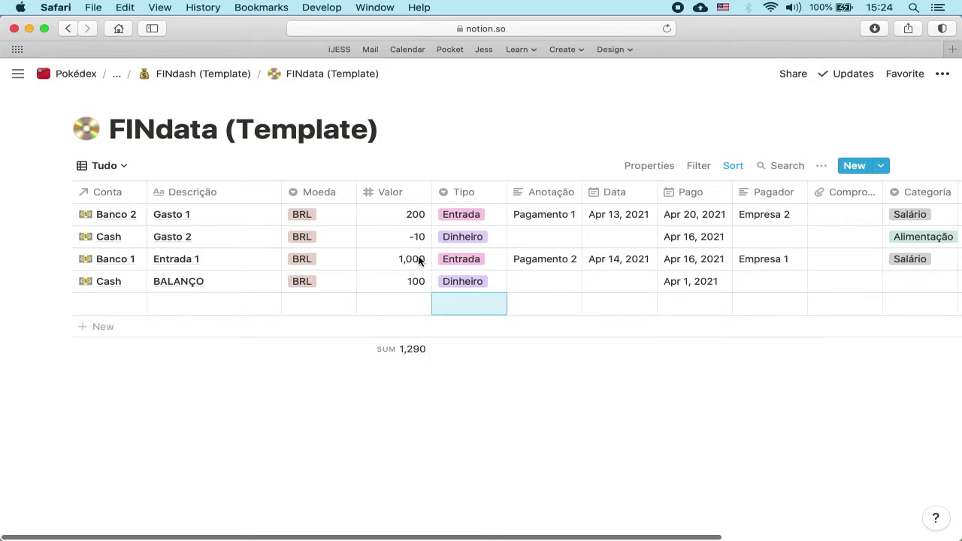
- Enter Web as a new Tipo option for the empty record and discard it without creating it
{"action": "left_click", "coordinate": [457, 302]}
{"action": "type", "text": "Web"}
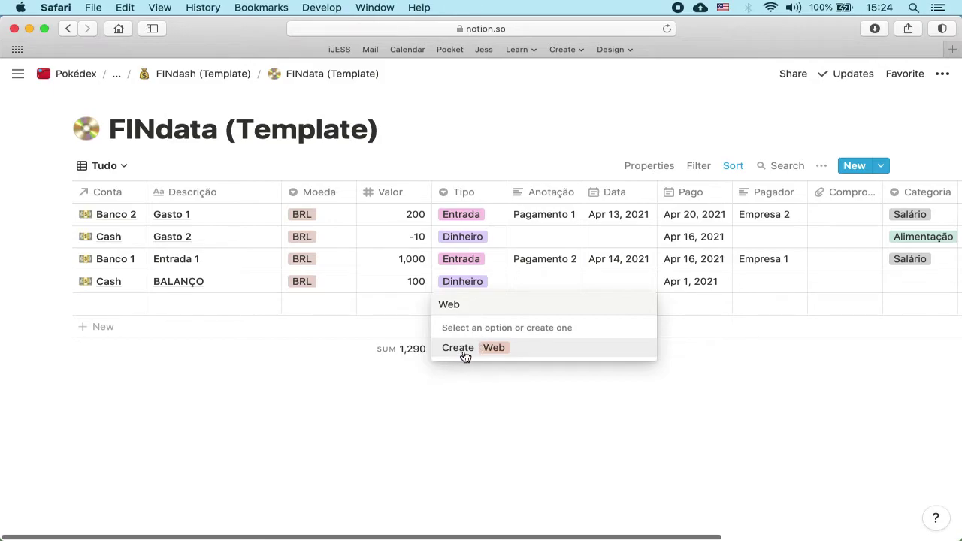
{"action": "key", "text": "Escape"}
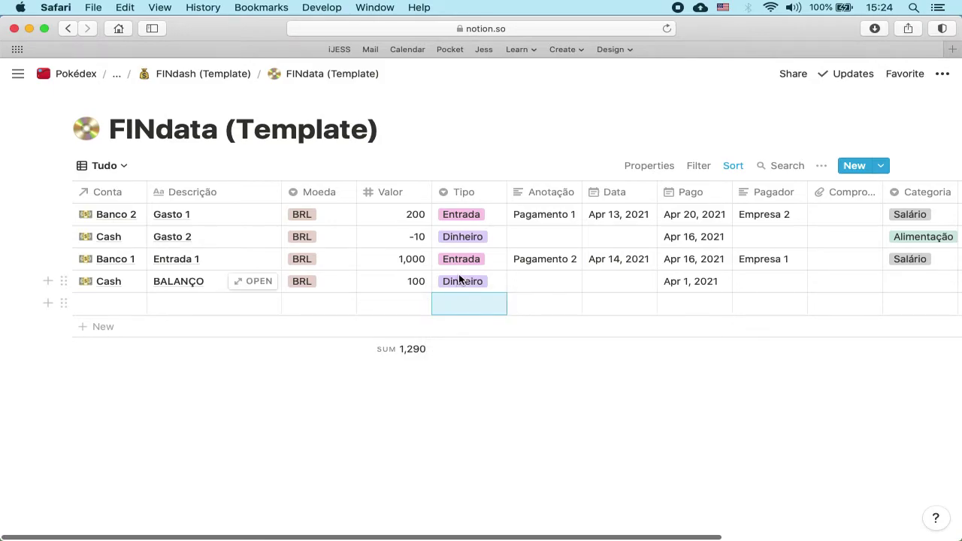
- Inspect the Anotação text of the Gasto 1 record without changing it
{"action": "left_click", "coordinate": [550, 216]}
{"action": "left_click_drag", "start_coordinate": [593, 215], "coordinate": [481, 214]}
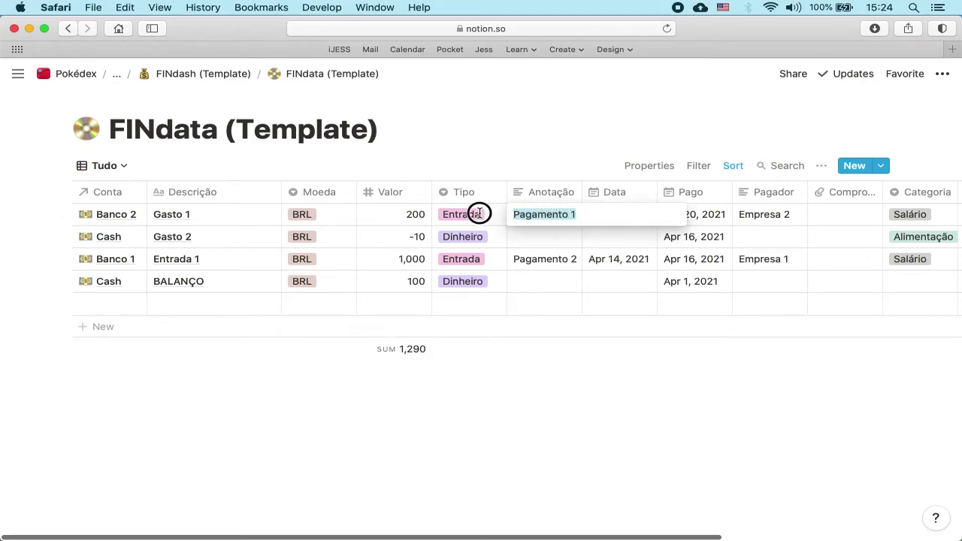
{"action": "left_click", "coordinate": [568, 218]}
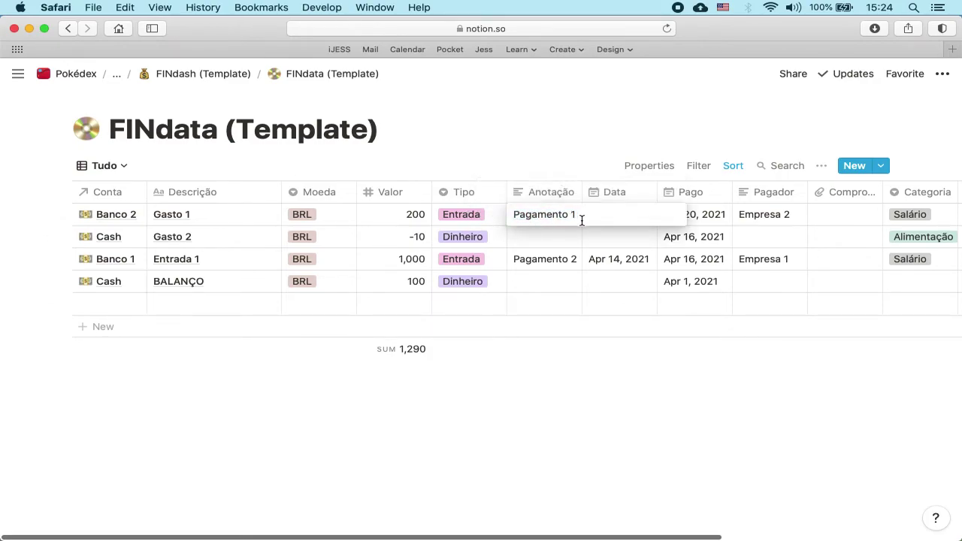
{"action": "left_click", "coordinate": [529, 218]}
{"action": "triple_click", "coordinate": [529, 218]}
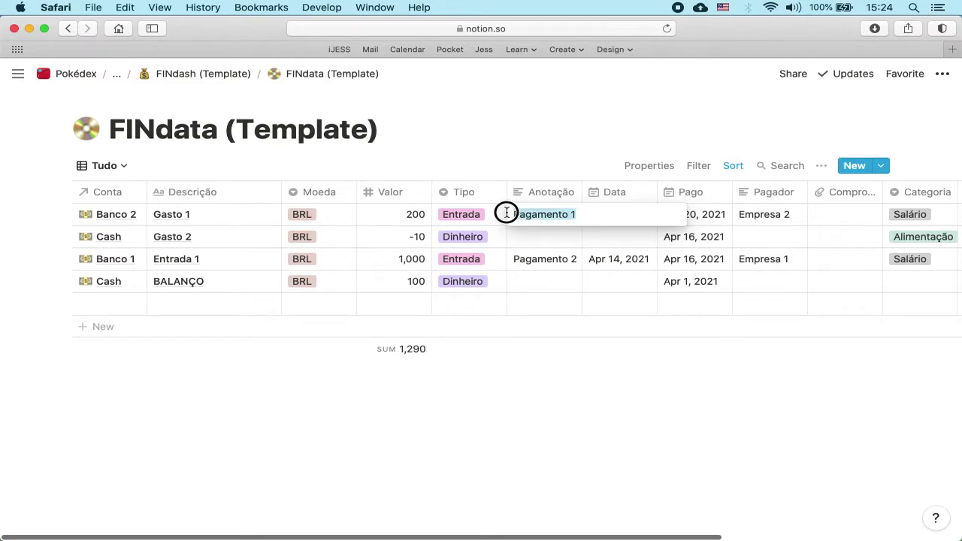
{"action": "left_click", "coordinate": [544, 216]}
{"action": "key", "text": "Escape"}
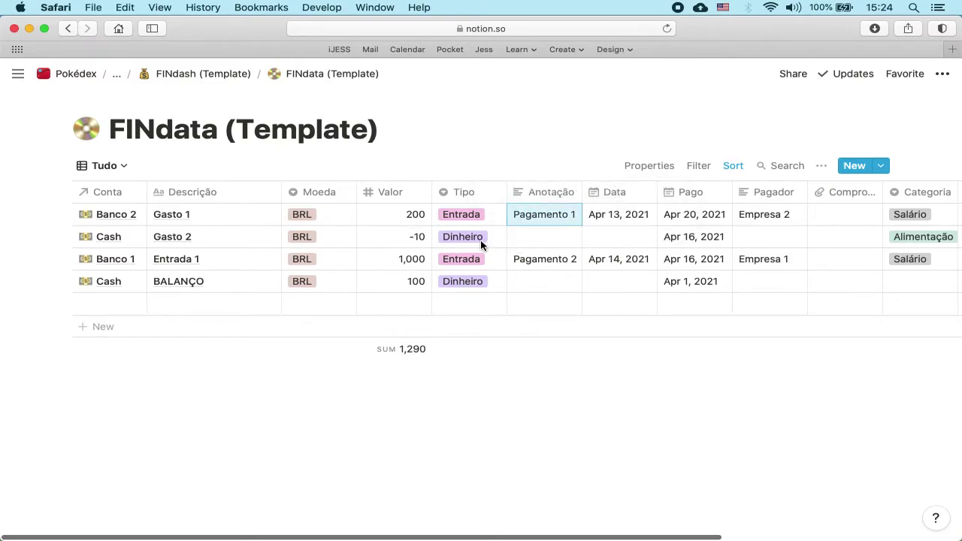
- Set the Anotação of the Gasto 2 record to "Alimentação em viagem"
{"action": "left_click", "coordinate": [531, 239]}
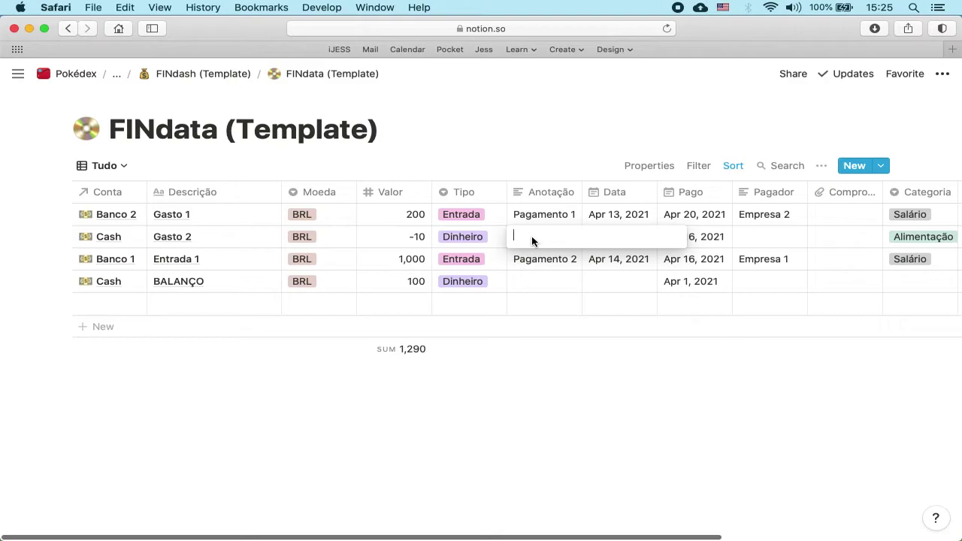
{"action": "type", "text": "Gasto de alim"}
{"action": "key", "text": "super+a"}
{"action": "type", "text": "Alimentação em viagem"}
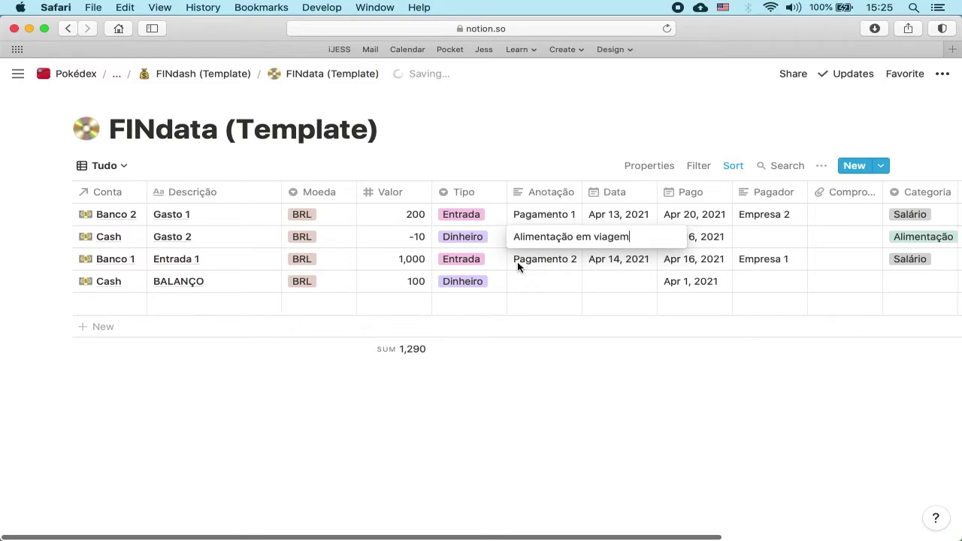
{"action": "key", "text": "Escape"}
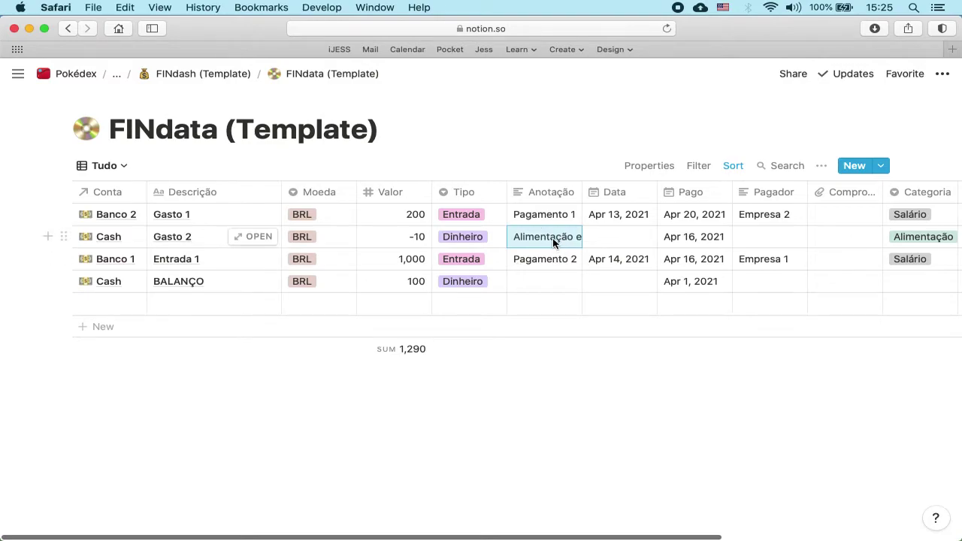
- Clear the Anotação text of the Gasto 2 record
{"action": "left_click", "coordinate": [554, 242]}
{"action": "key", "text": "super+a"}
{"action": "key", "text": "BackSpace"}
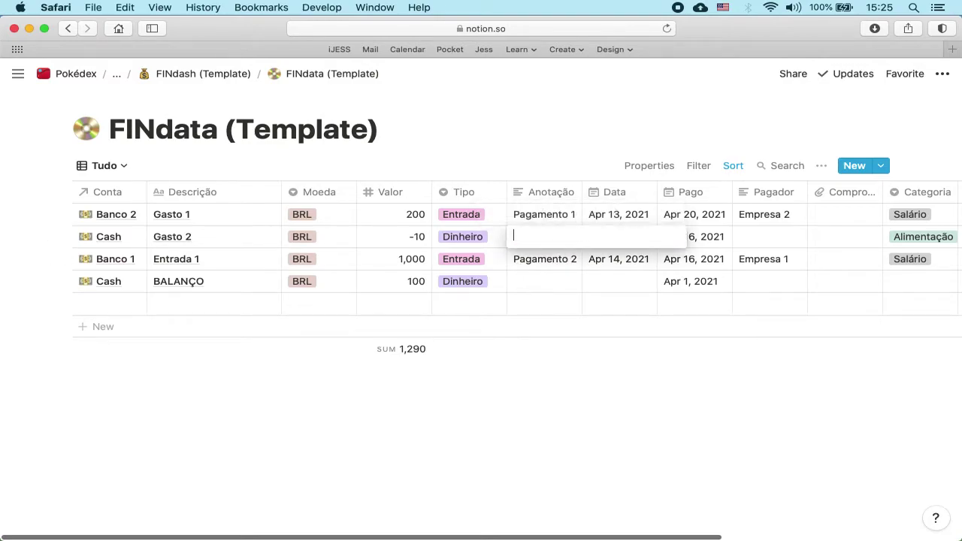
{"action": "key", "text": "Escape"}
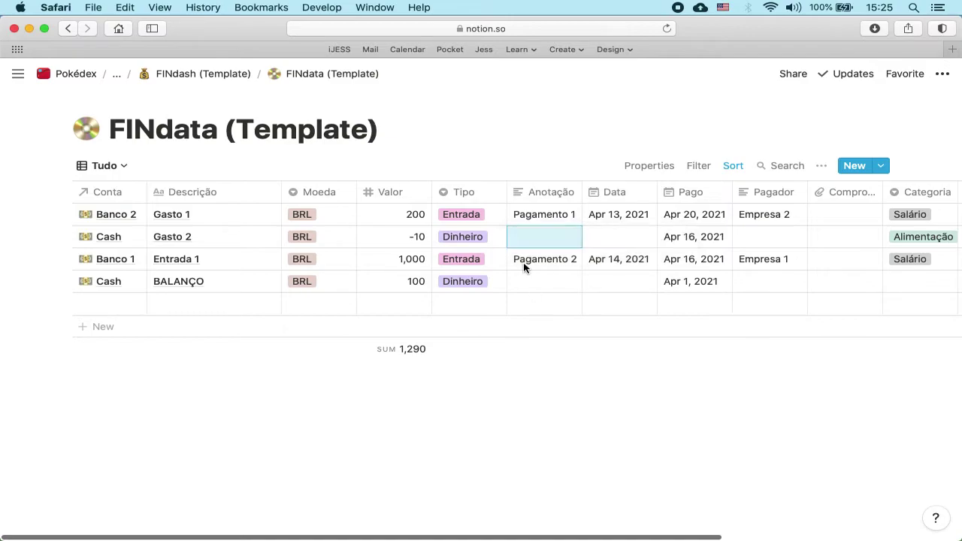
- Inspect the Descrição text and the empty Anotação field of the Gasto 2 record without changing them
{"action": "left_click", "coordinate": [209, 242]}
{"action": "left_click_drag", "start_coordinate": [207, 239], "coordinate": [142, 239]}
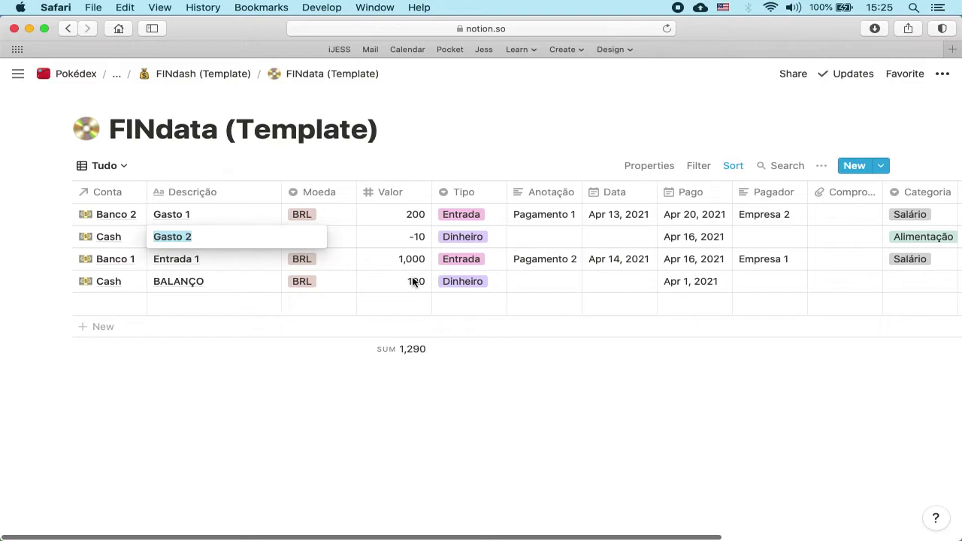
{"action": "key", "text": "Escape"}
{"action": "left_click", "coordinate": [537, 237]}
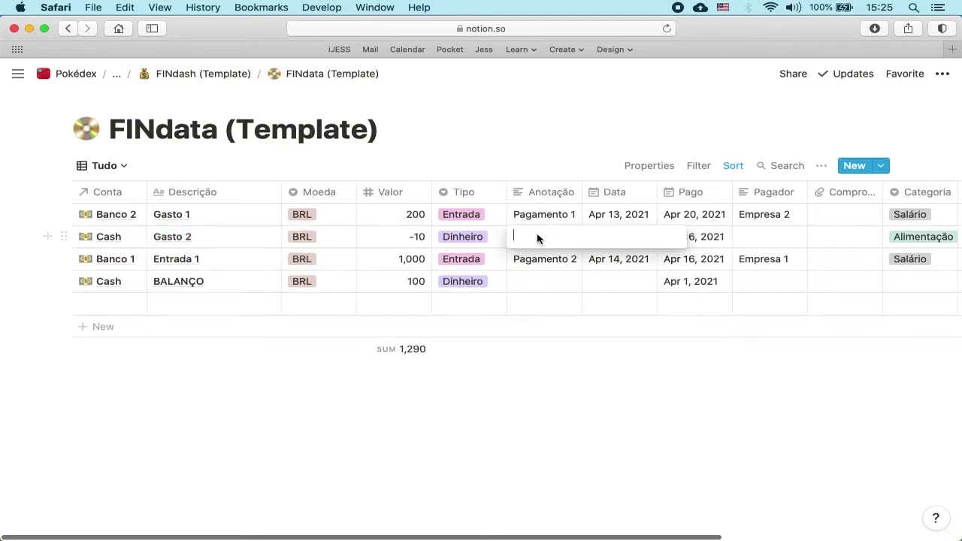
{"action": "key", "text": "Escape"}
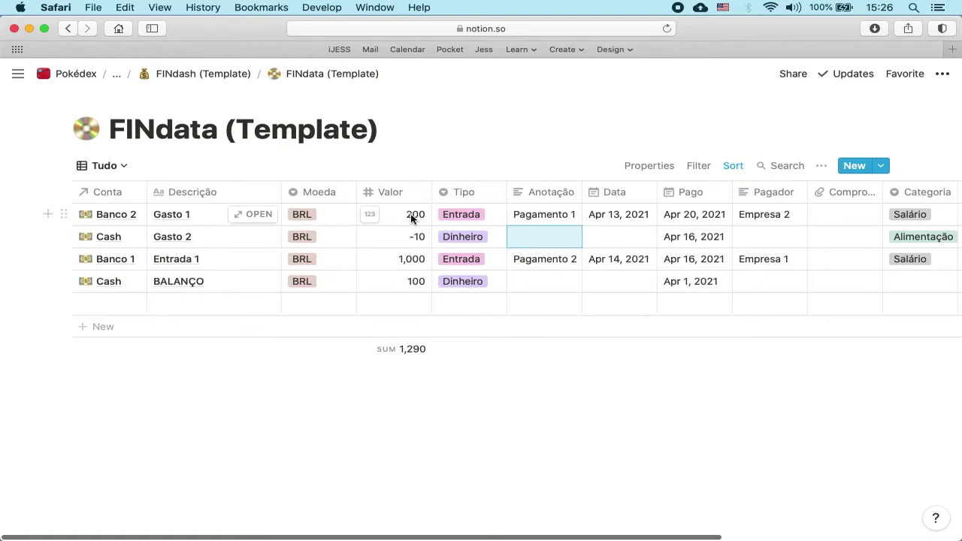
- View the Data and Pago date settings of the Gasto 1 record without changing either date
{"action": "left_click", "coordinate": [623, 215]}
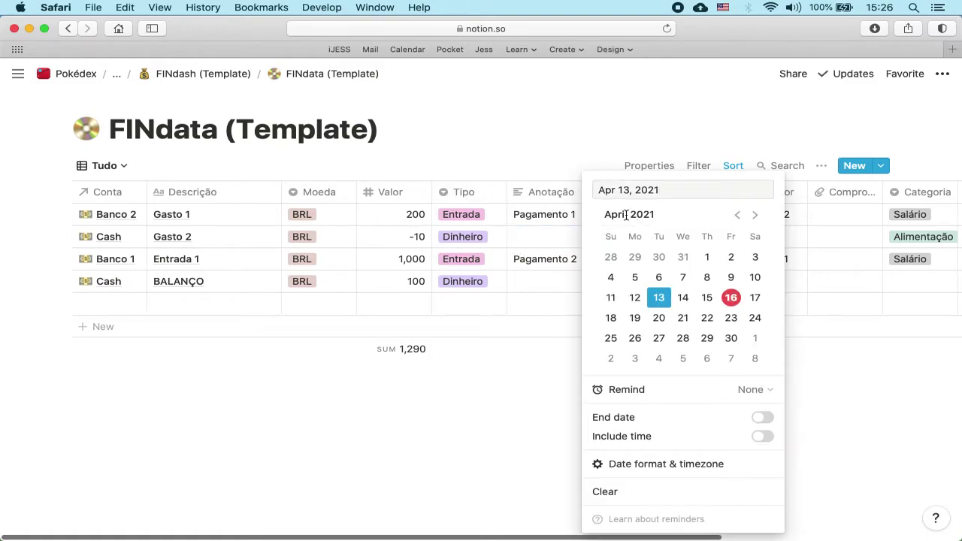
{"action": "left_click", "coordinate": [533, 257]}
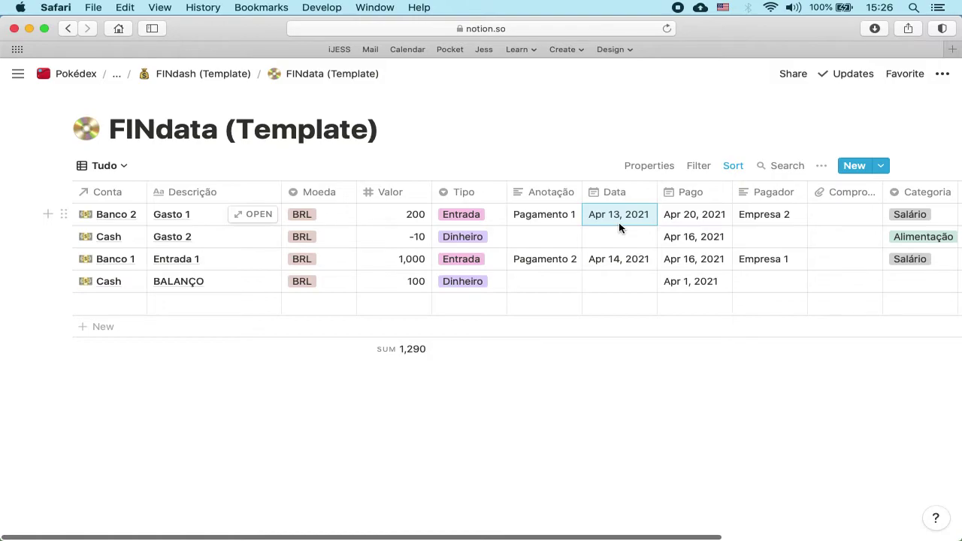
{"action": "left_click", "coordinate": [709, 215]}
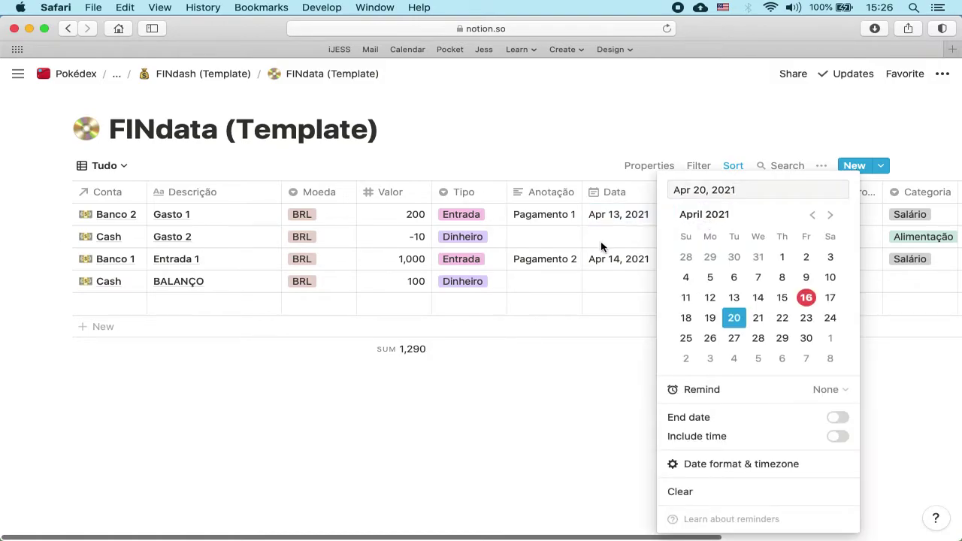
{"action": "key", "text": "Escape"}
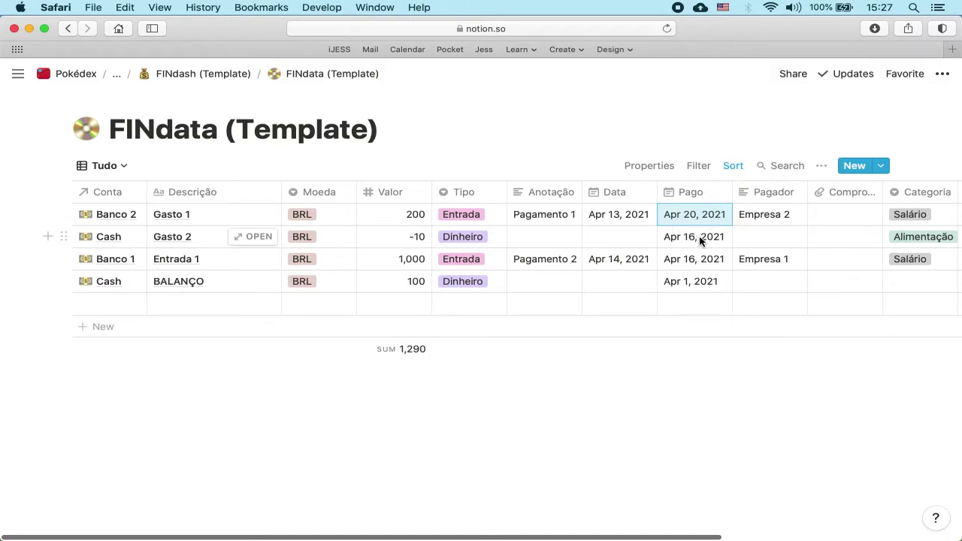
- Inspect the Pagador text and the Comprovante attachment field of the Gasto 1 record without changing them
{"action": "scroll", "coordinate": [651, 279], "scroll_direction": "right", "scroll_amount": 5}
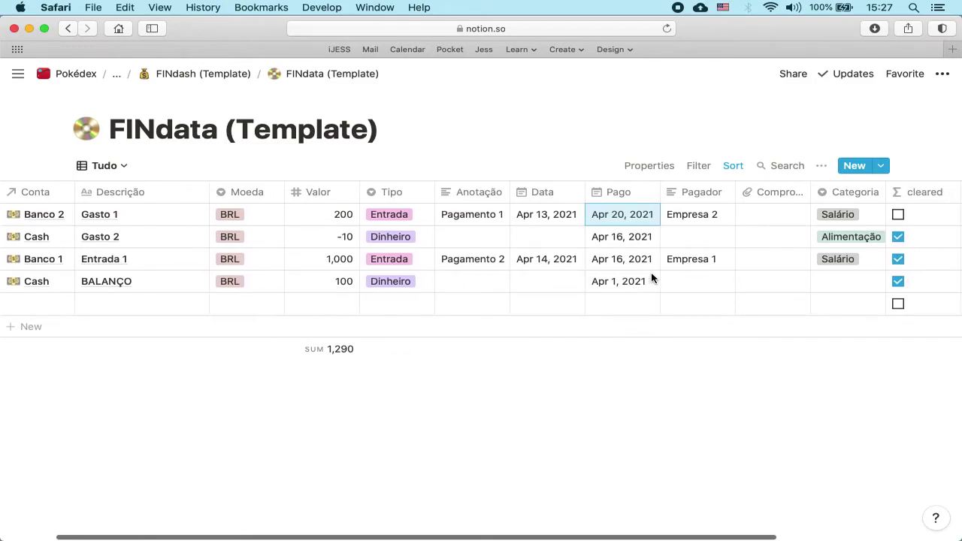
{"action": "left_click", "coordinate": [690, 215]}
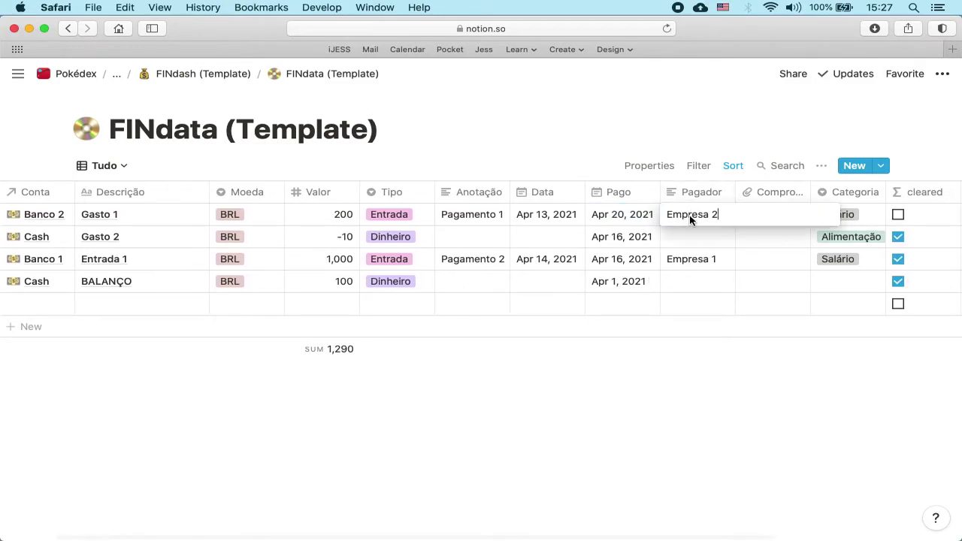
{"action": "key", "text": "Escape"}
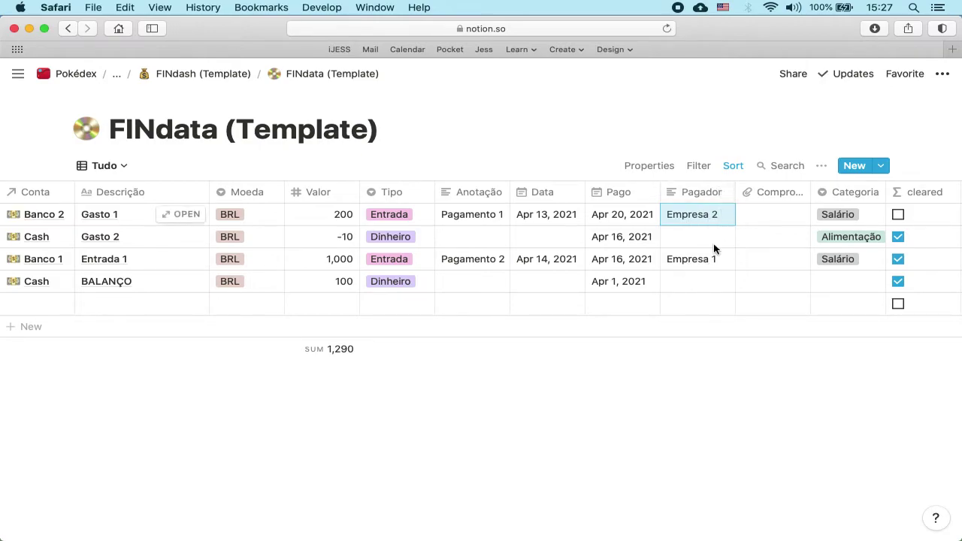
{"action": "scroll", "coordinate": [696, 326], "scroll_direction": "right", "scroll_amount": 4}
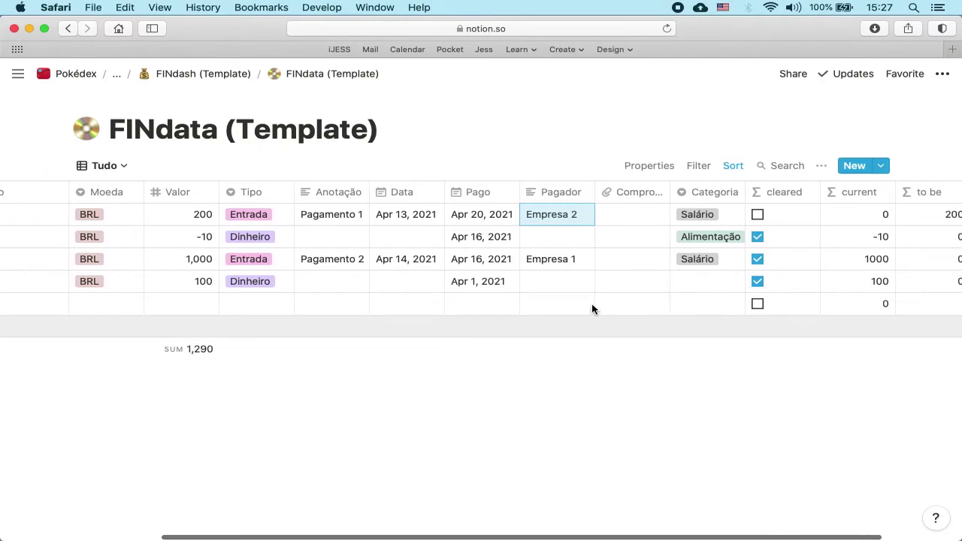
{"action": "left_click", "coordinate": [630, 219]}
{"action": "left_click", "coordinate": [524, 236]}
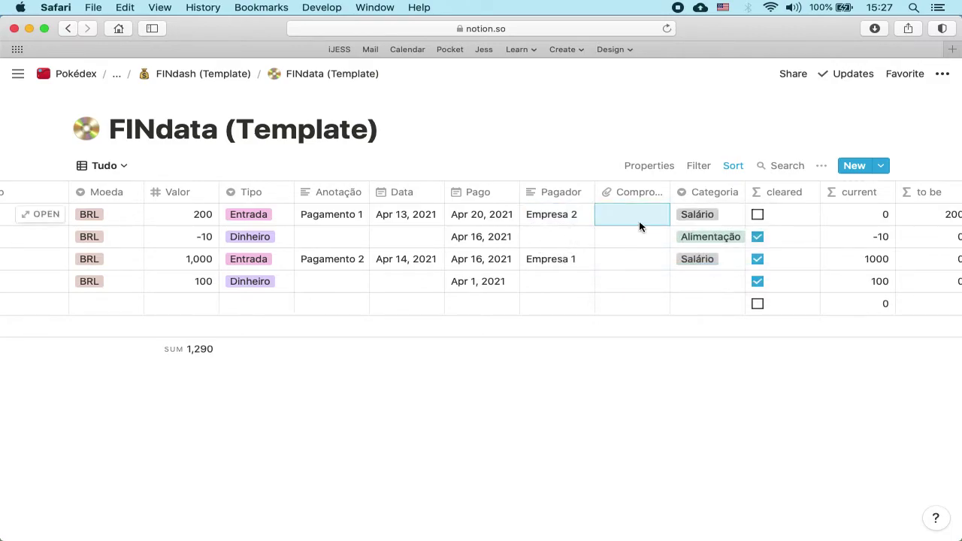
- Browse the available Categoria options for the Gasto 1 record without choosing a different one
{"action": "scroll", "coordinate": [700, 238], "scroll_direction": "right", "scroll_amount": 2}
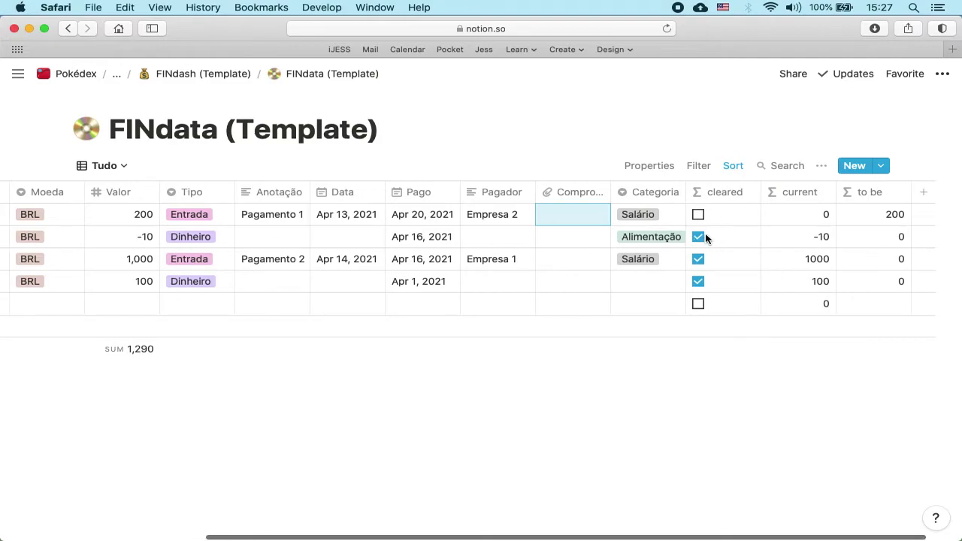
{"action": "left_click", "coordinate": [661, 215]}
{"action": "scroll", "coordinate": [679, 337], "scroll_direction": "down", "scroll_amount": 1}
{"action": "scroll", "coordinate": [679, 338], "scroll_direction": "up", "scroll_amount": 2}
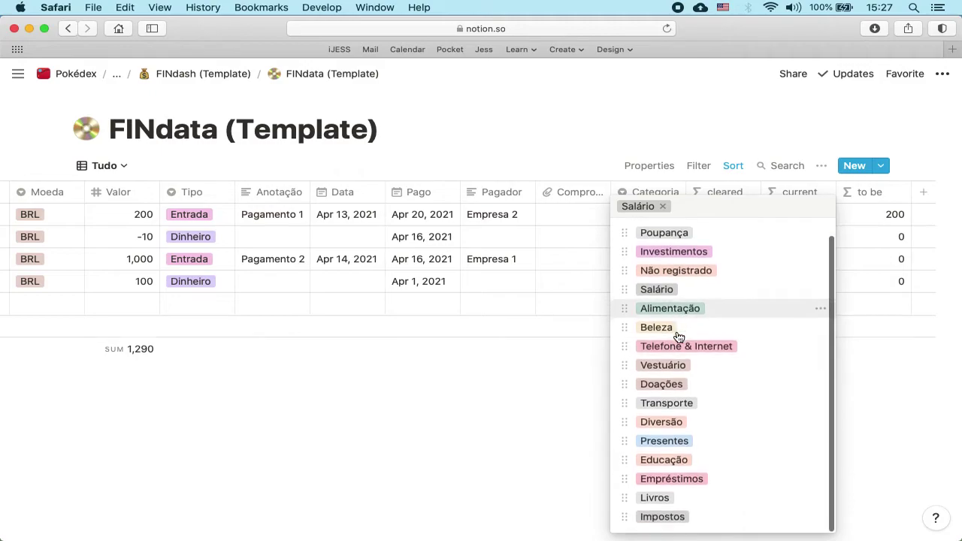
{"action": "scroll", "coordinate": [679, 338], "scroll_direction": "down", "scroll_amount": 1}
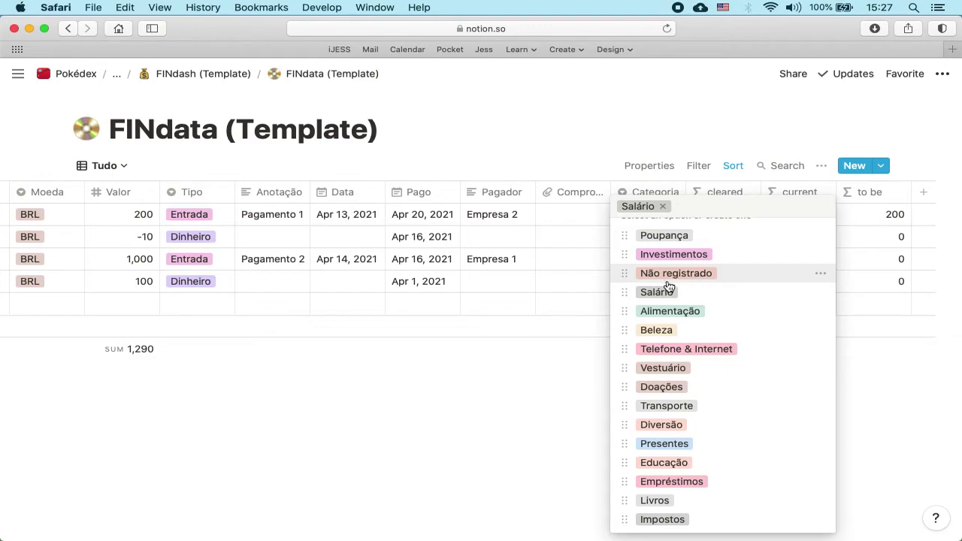
{"action": "key", "text": "Escape"}
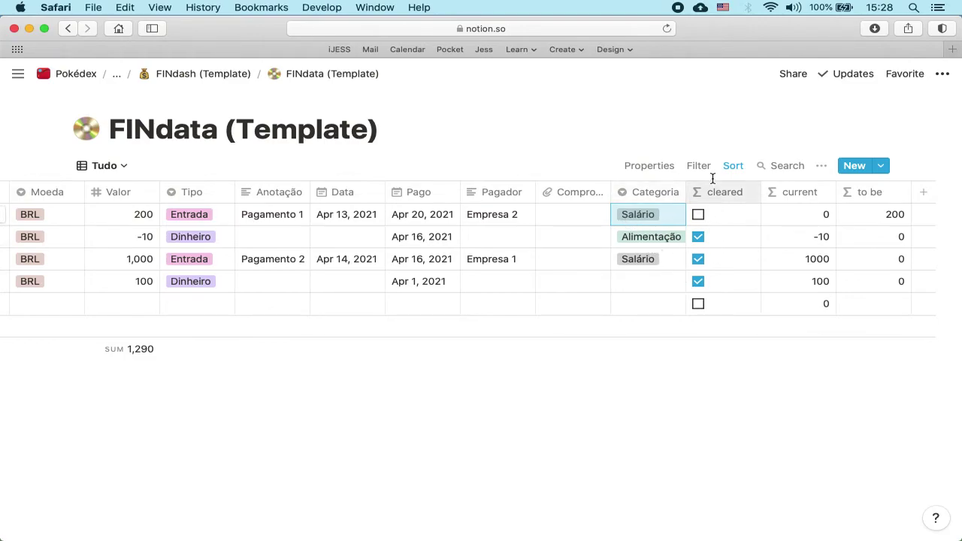
- Examine the formula of the cleared column, including its Pago date comparison and true result, without editing it
{"action": "scroll", "coordinate": [724, 221], "scroll_direction": "right", "scroll_amount": 1}
{"action": "scroll", "coordinate": [724, 221], "scroll_direction": "right", "scroll_amount": 3}
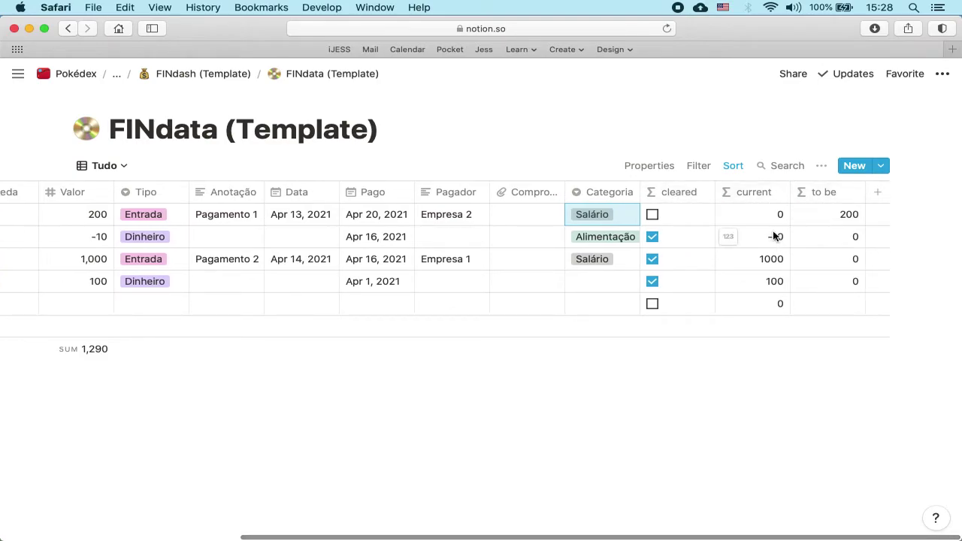
{"action": "left_click", "coordinate": [675, 215]}
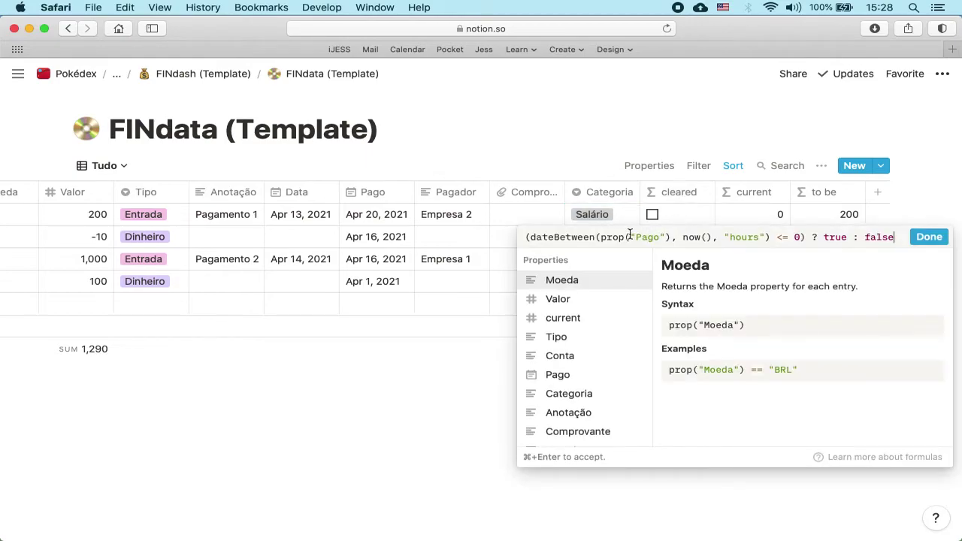
{"action": "left_click", "coordinate": [632, 237]}
{"action": "left_click", "coordinate": [834, 237]}
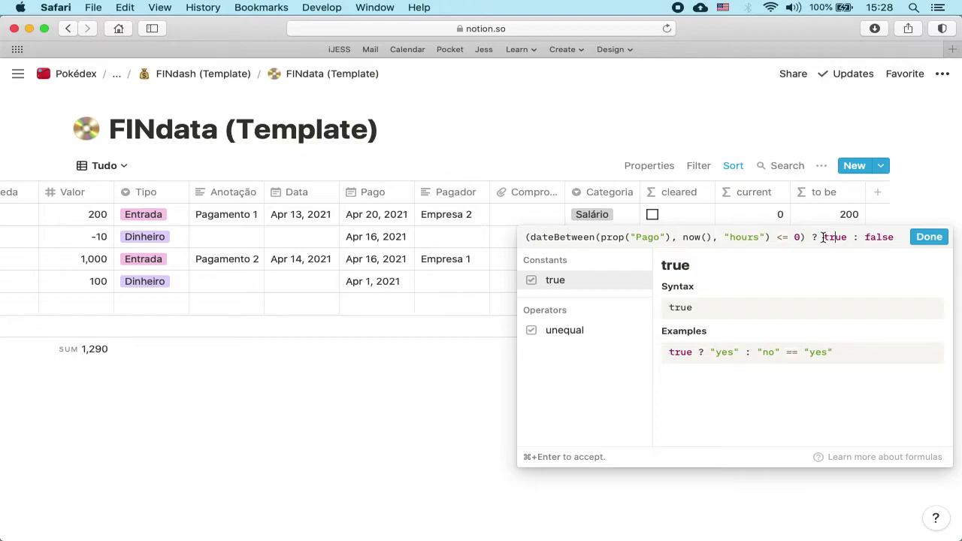
{"action": "left_click_drag", "start_coordinate": [823, 237], "coordinate": [848, 237]}
{"action": "left_click", "coordinate": [848, 237]}
{"action": "left_click", "coordinate": [658, 160]}
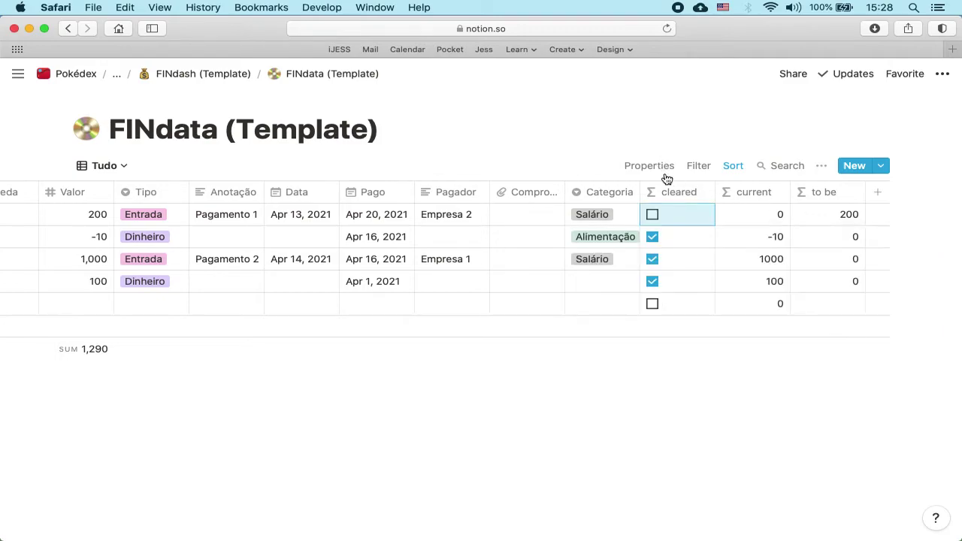
- Inspect the formula of the current column from the Gasto 1 record without editing it
{"action": "left_click", "coordinate": [777, 223]}
{"action": "key", "text": "Escape"}
{"action": "left_click", "coordinate": [777, 223]}
{"action": "key", "text": "Escape"}
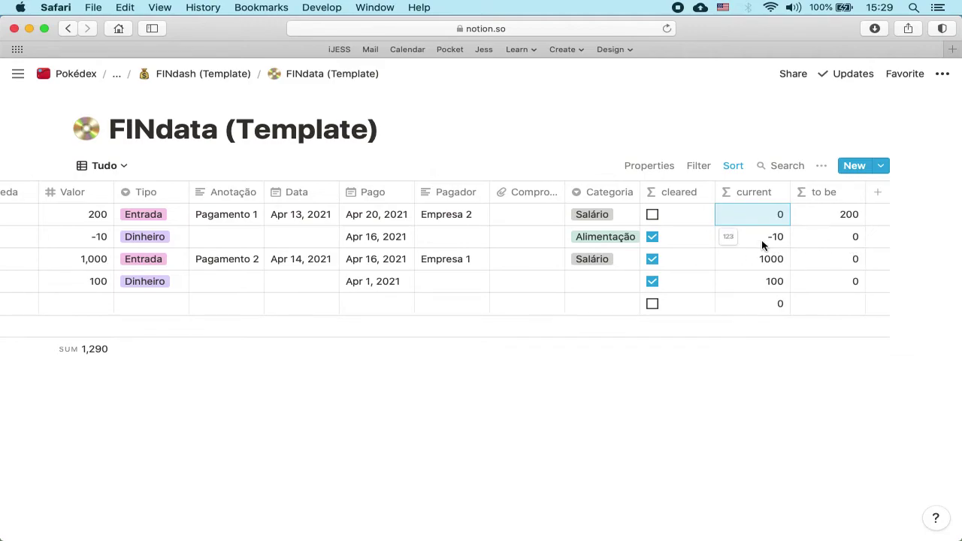
- Switch the FINdata table from the Tudo view to the Adicionar view
{"action": "scroll", "coordinate": [752, 242], "scroll_direction": "left", "scroll_amount": 10}
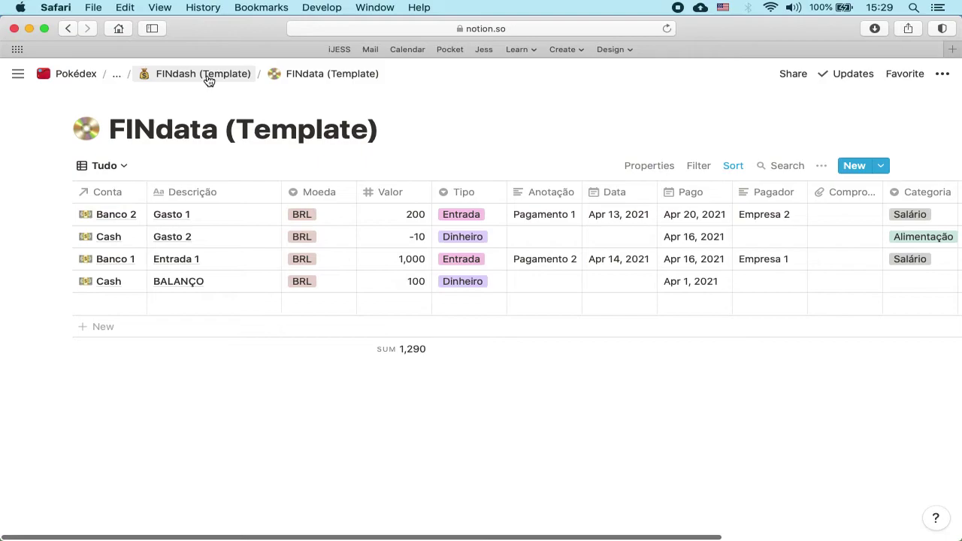
{"action": "left_click", "coordinate": [111, 166]}
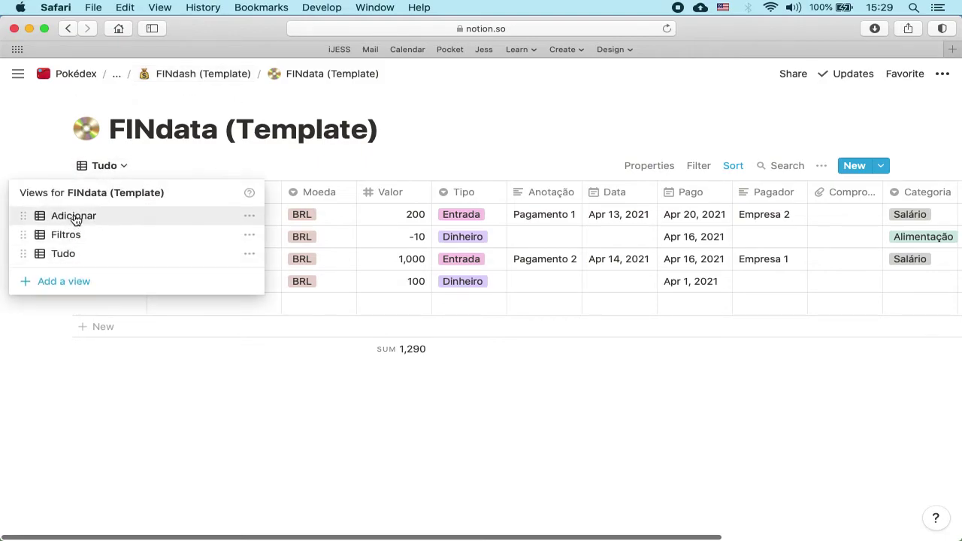
{"action": "left_click", "coordinate": [73, 216]}
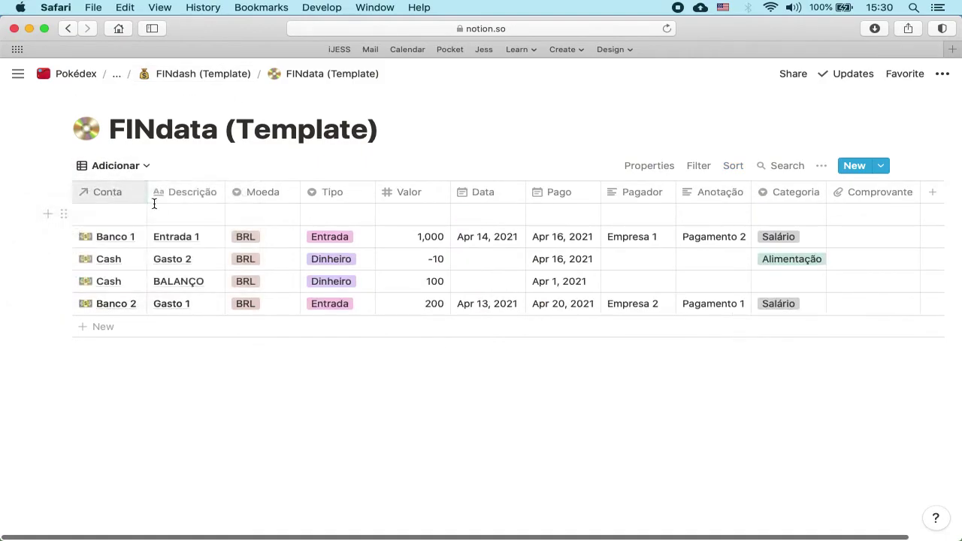
- Return to the FINdash dashboard and inspect the properties of the Total (BRL) card in the Balanço section
{"action": "left_click", "coordinate": [220, 75]}
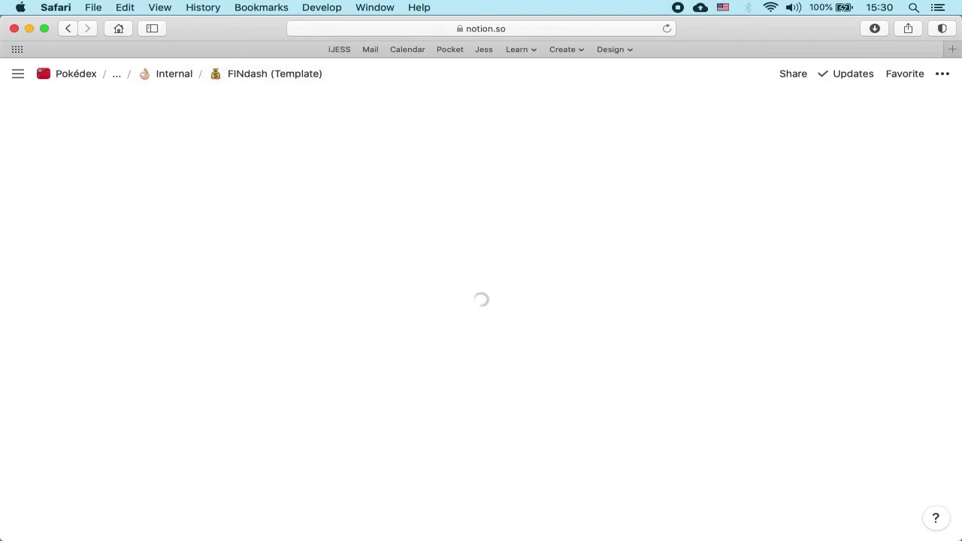
{"action": "scroll", "coordinate": [355, 336], "scroll_direction": "down", "scroll_amount": 5}
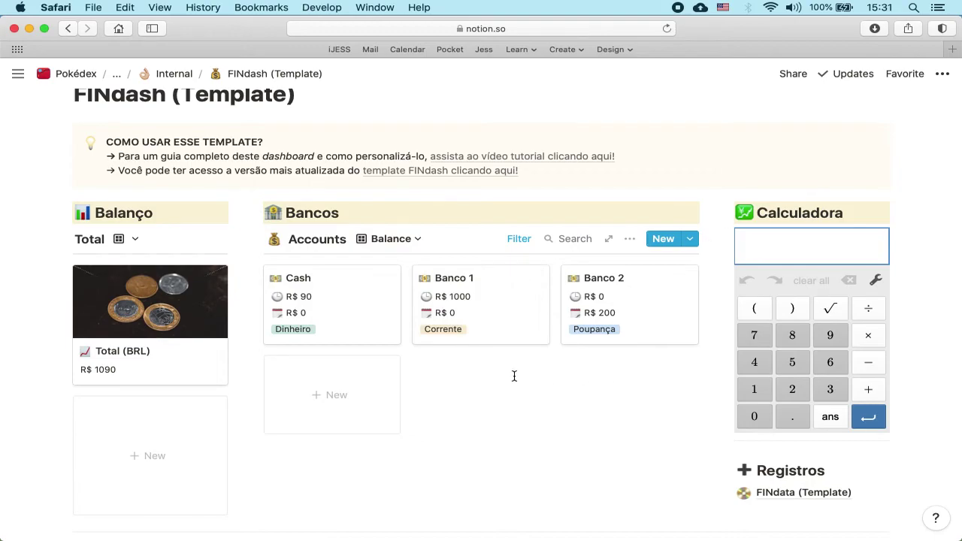
{"action": "left_click", "coordinate": [152, 307]}
{"action": "scroll", "coordinate": [363, 393], "scroll_direction": "down", "scroll_amount": 1}
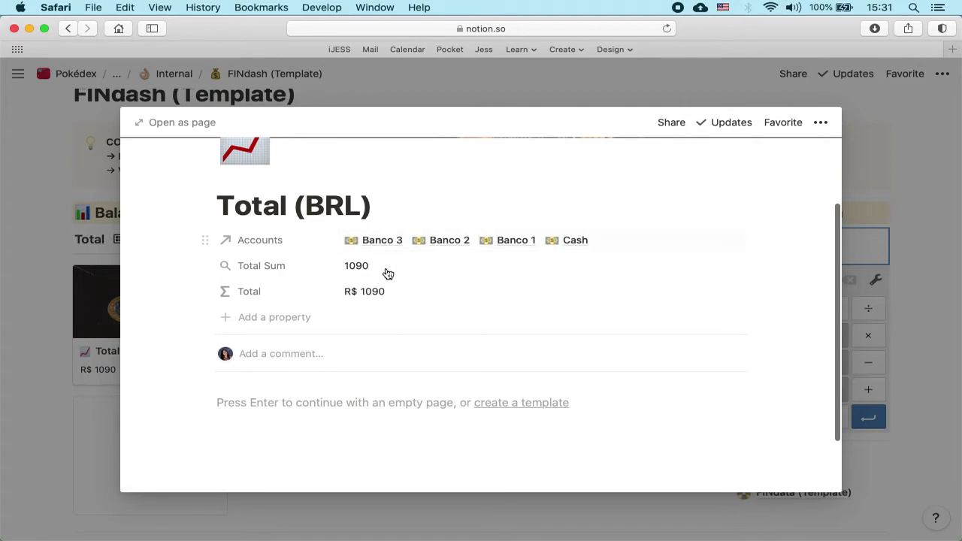
{"action": "left_click", "coordinate": [71, 280]}
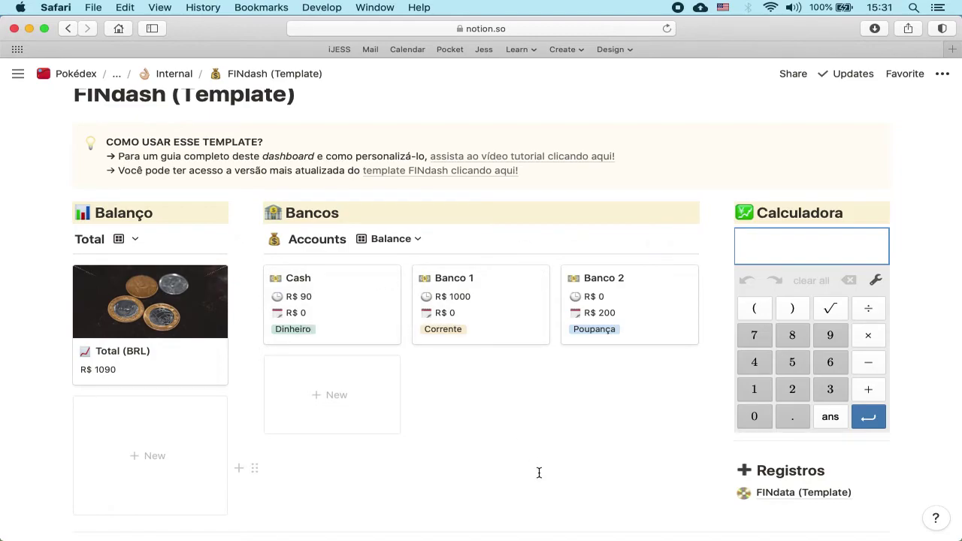
- Inspect the Novo iPad goal's name in the Objetivos Financeiros table under Lista de Desejos without changing it
{"action": "scroll", "coordinate": [539, 473], "scroll_direction": "down", "scroll_amount": 1}
{"action": "scroll", "coordinate": [539, 473], "scroll_direction": "down", "scroll_amount": 8}
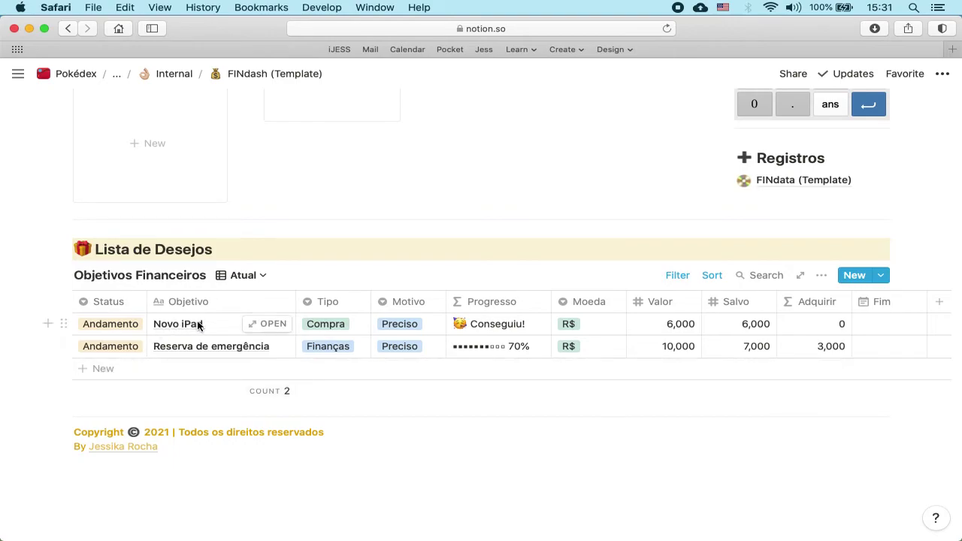
{"action": "left_click", "coordinate": [224, 325]}
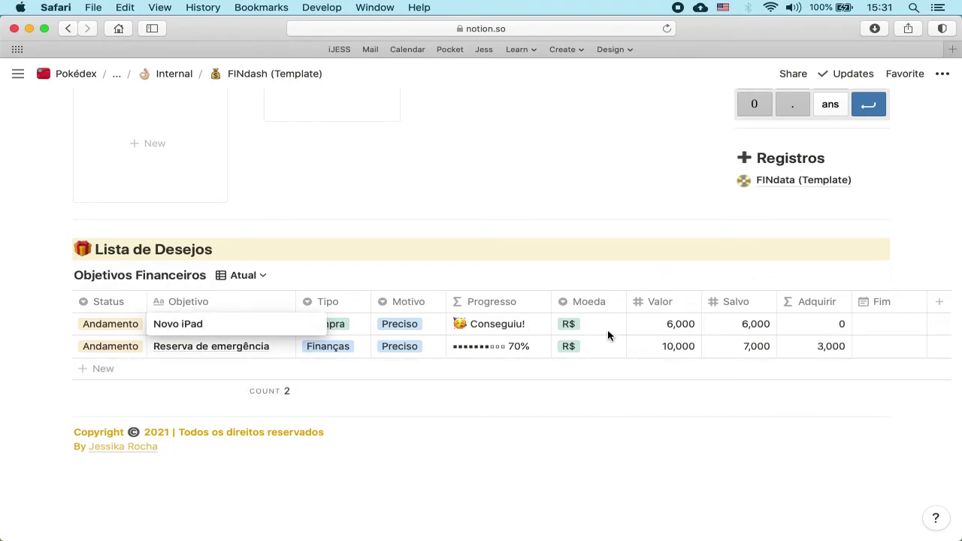
{"action": "key", "text": "Escape"}
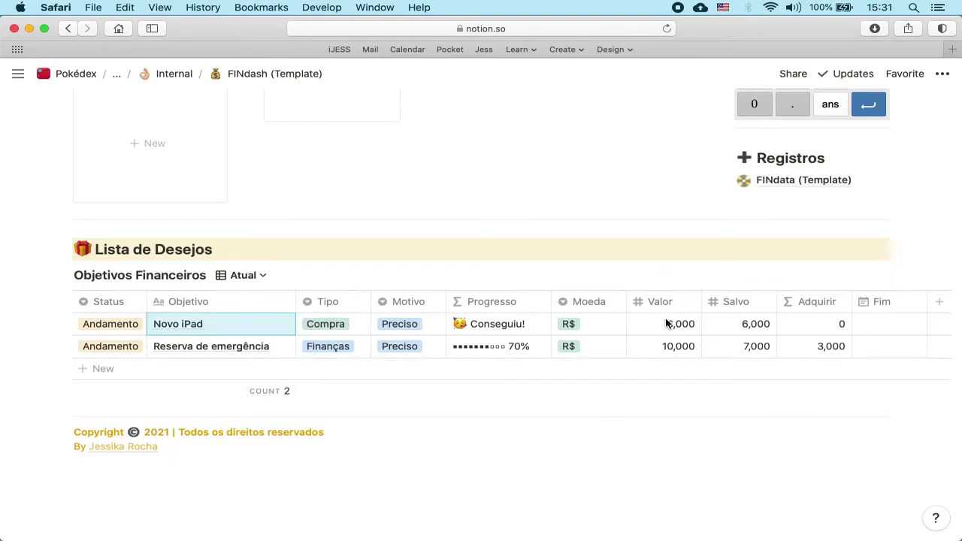
{"action": "left_click", "coordinate": [207, 329]}
{"action": "key", "text": "Escape"}
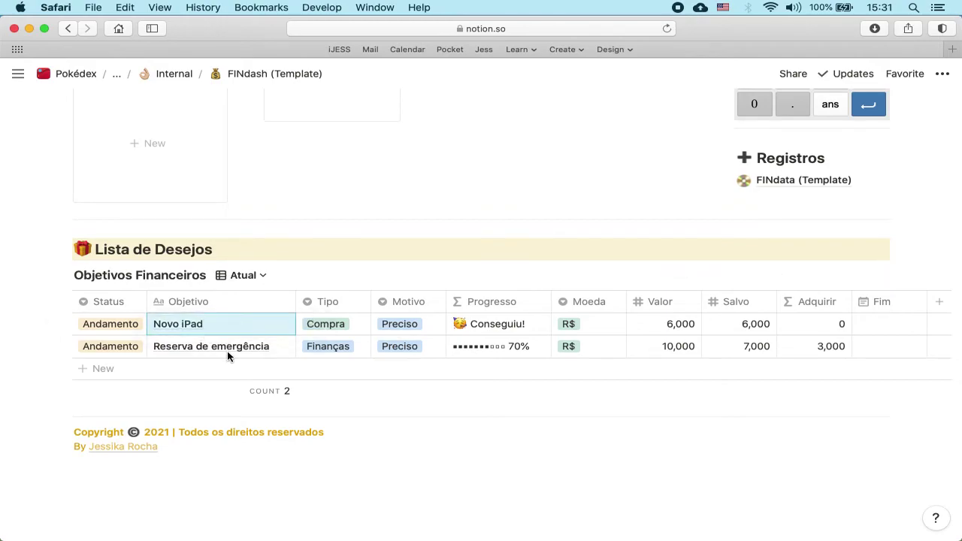
- Inspect the Tipo options of the Novo iPad and Reserva de emergência goals without changing them
{"action": "left_click", "coordinate": [363, 329]}
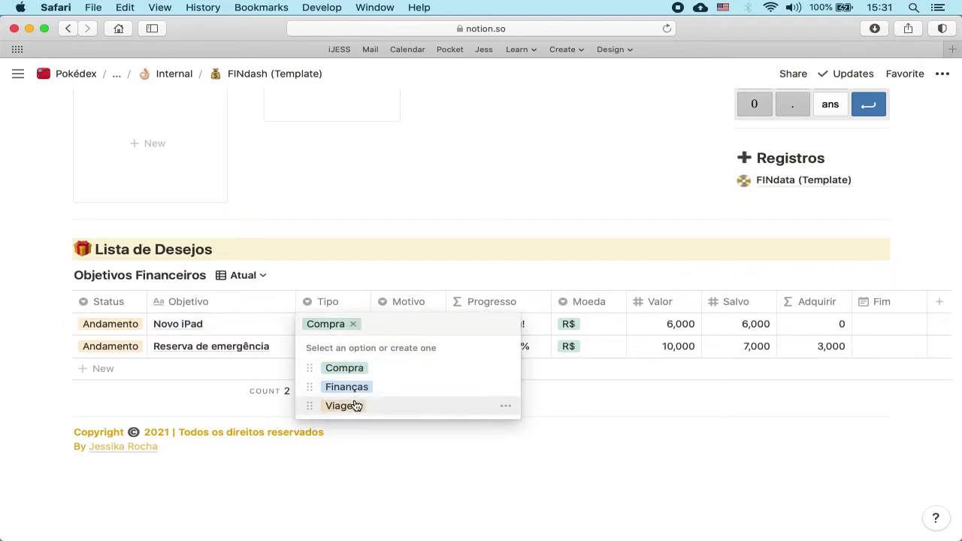
{"action": "left_click", "coordinate": [262, 338]}
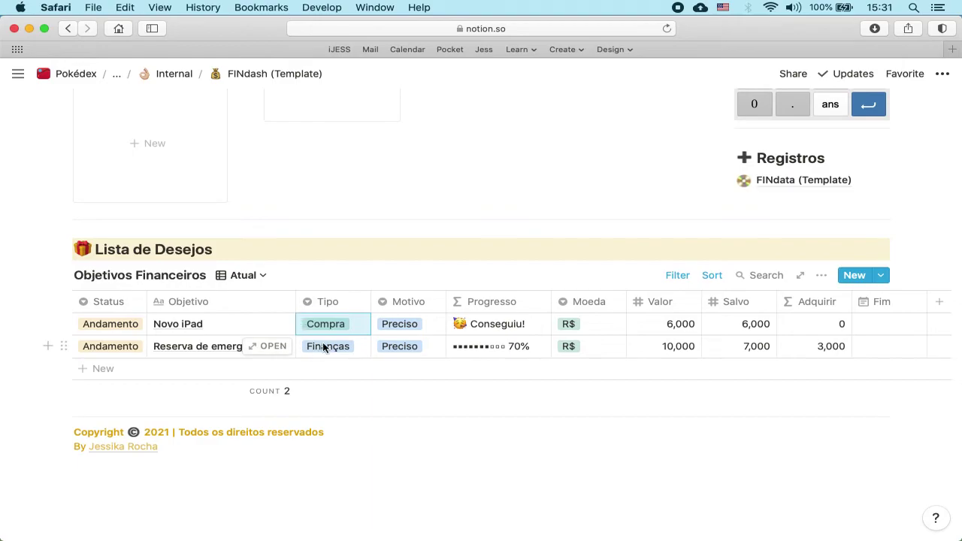
{"action": "left_click", "coordinate": [360, 351]}
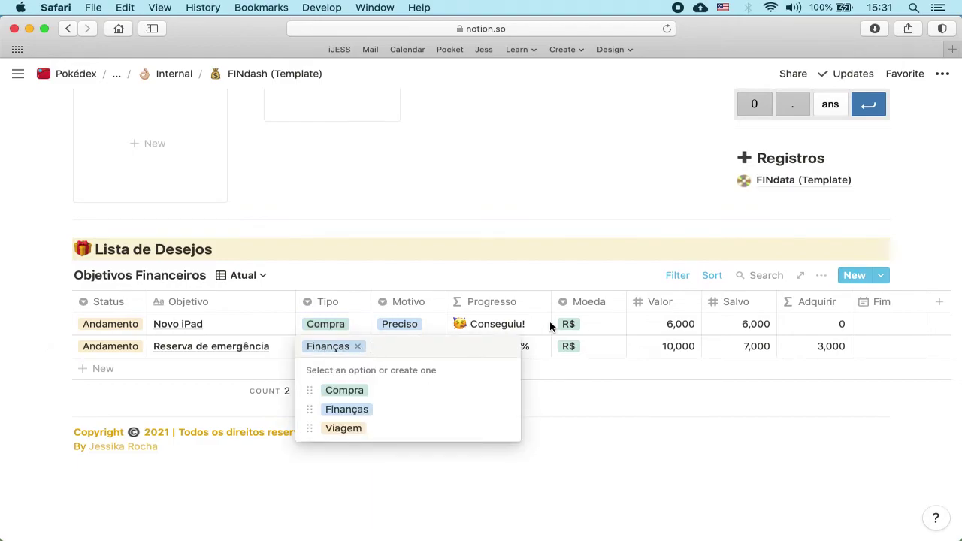
{"action": "left_click", "coordinate": [605, 323]}
- Inspect the Valor and Salvo amounts of the Reserva de emergência goal without editing them
{"action": "left_click", "coordinate": [673, 349]}
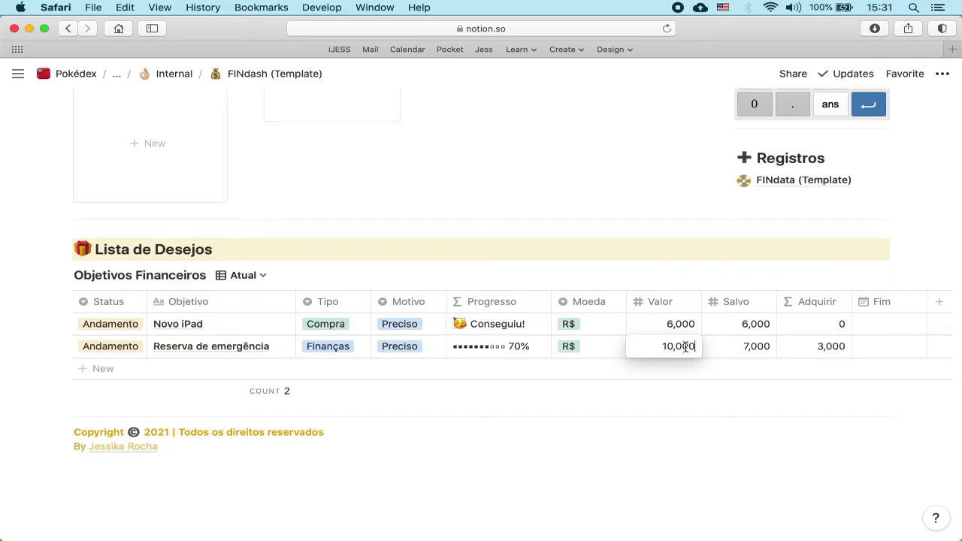
{"action": "key", "text": "Escape"}
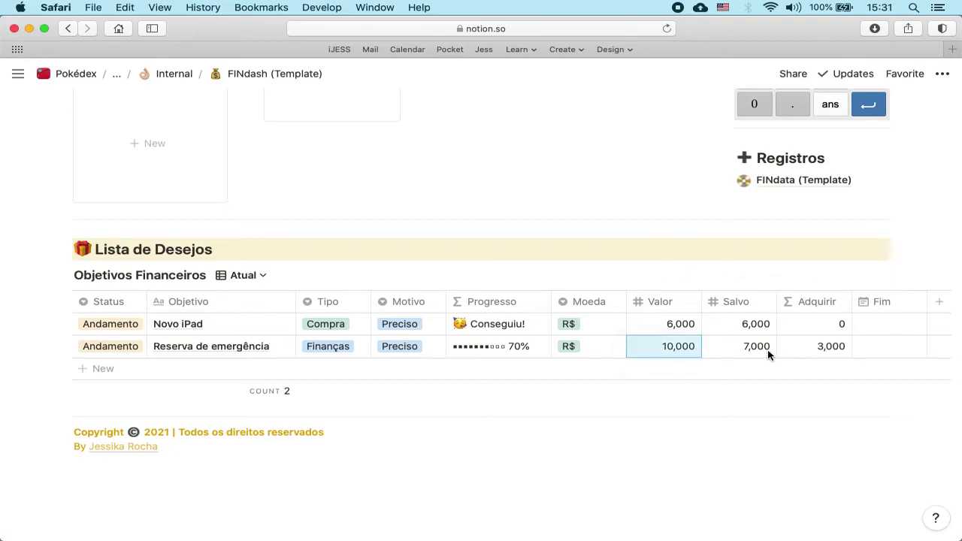
{"action": "left_click", "coordinate": [768, 350]}
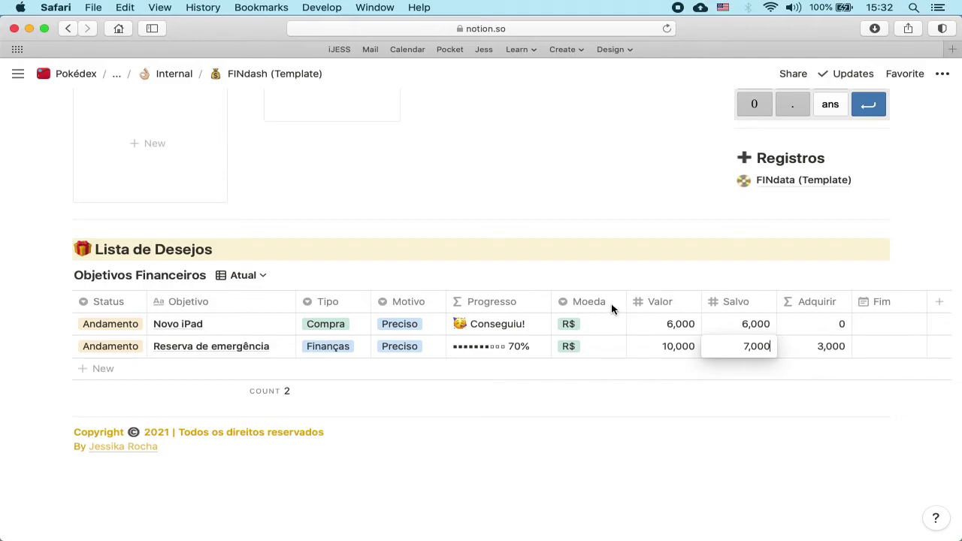
{"action": "key", "text": "Escape"}
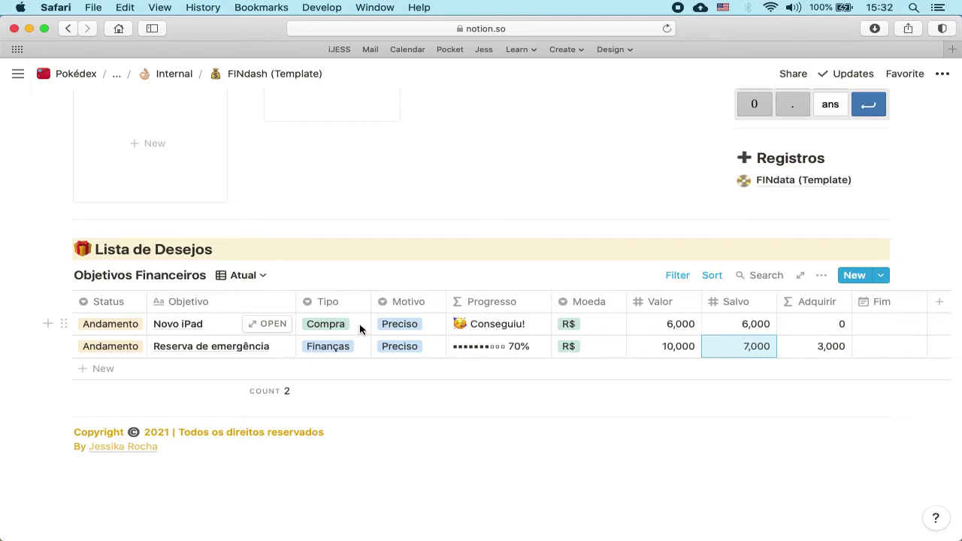
- Set the Novo iPad goal's Motivo to Quero
{"action": "left_click", "coordinate": [409, 330]}
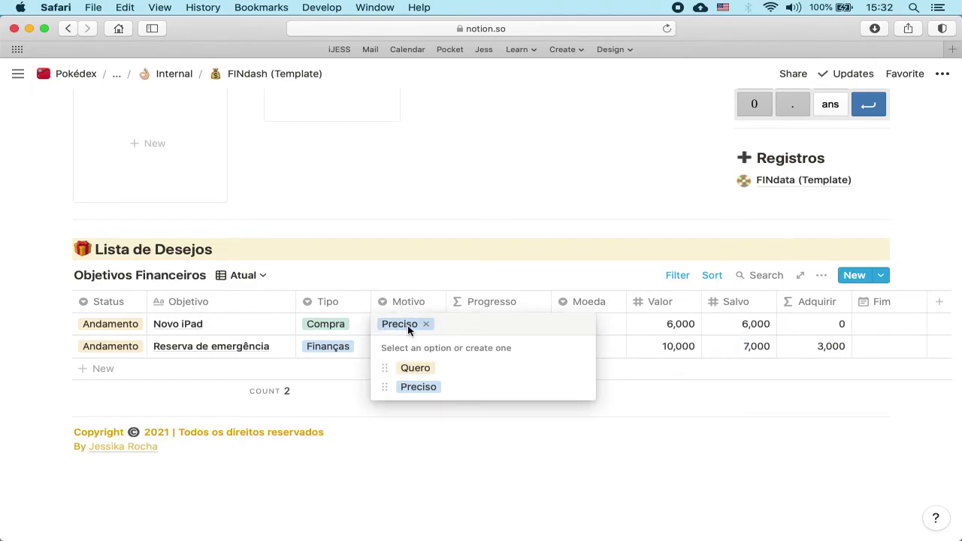
{"action": "left_click", "coordinate": [421, 369]}
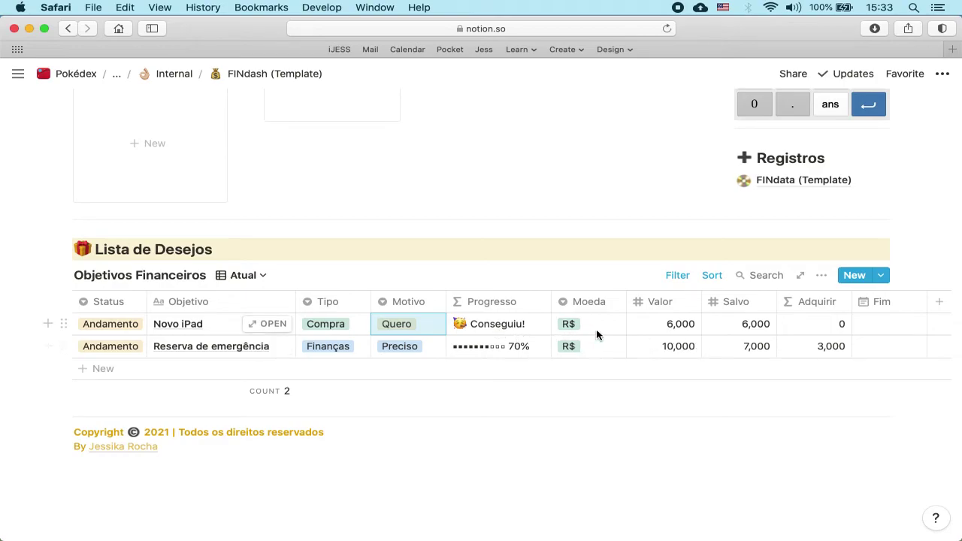
- Inspect the Novo iPad goal's Moeda, Valor and Salvo fields without editing them
{"action": "left_click", "coordinate": [670, 323]}
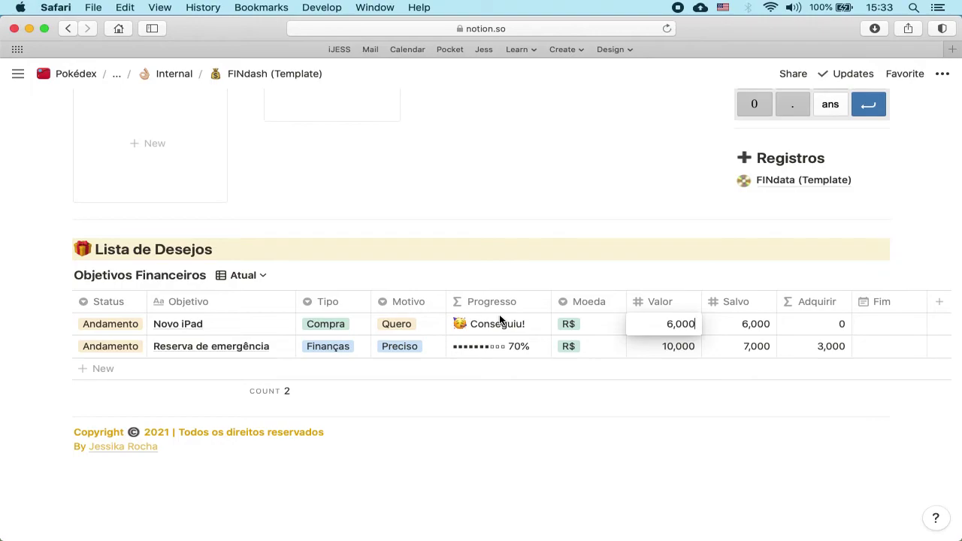
{"action": "key", "text": "Escape"}
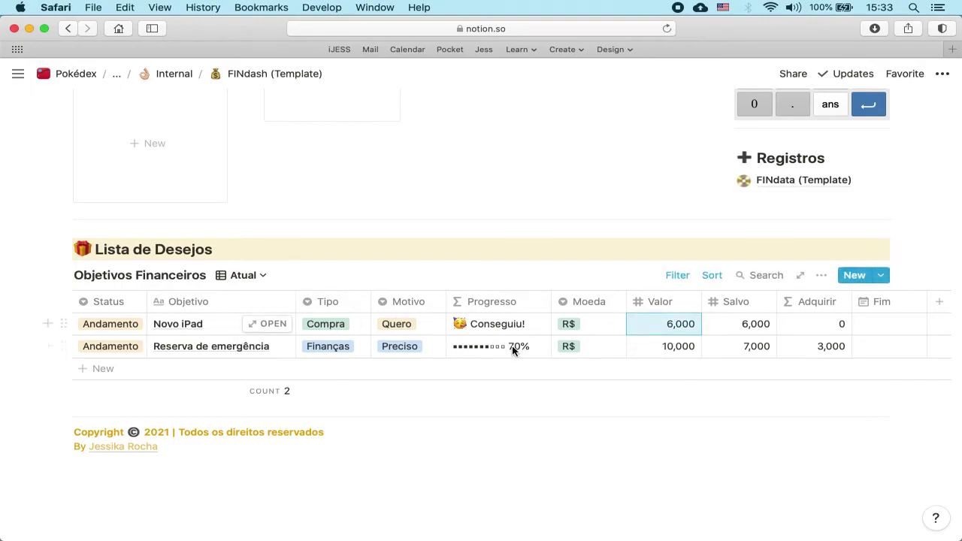
{"action": "left_click", "coordinate": [600, 323]}
{"action": "key", "text": "Escape"}
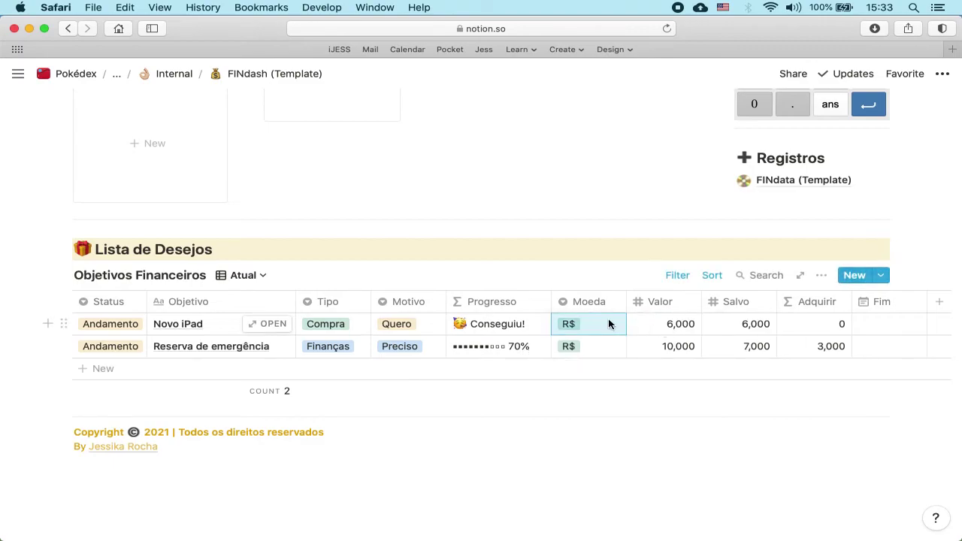
{"action": "left_click", "coordinate": [671, 329]}
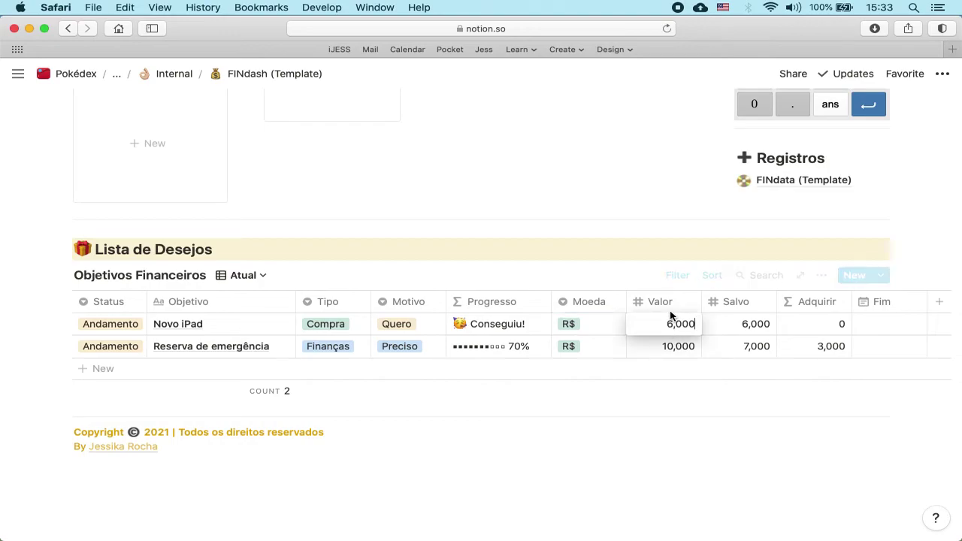
{"action": "left_click_drag", "start_coordinate": [663, 327], "coordinate": [694, 322]}
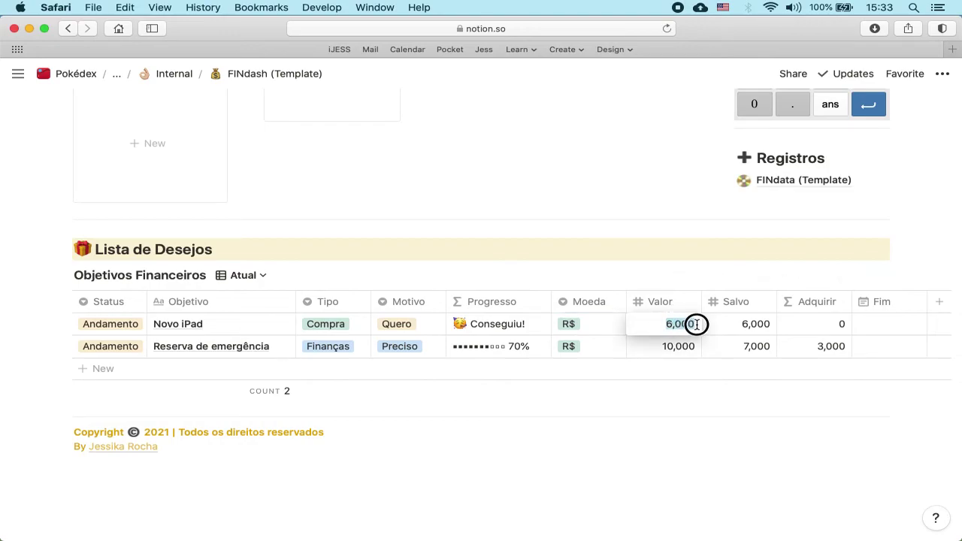
{"action": "key", "text": "Escape"}
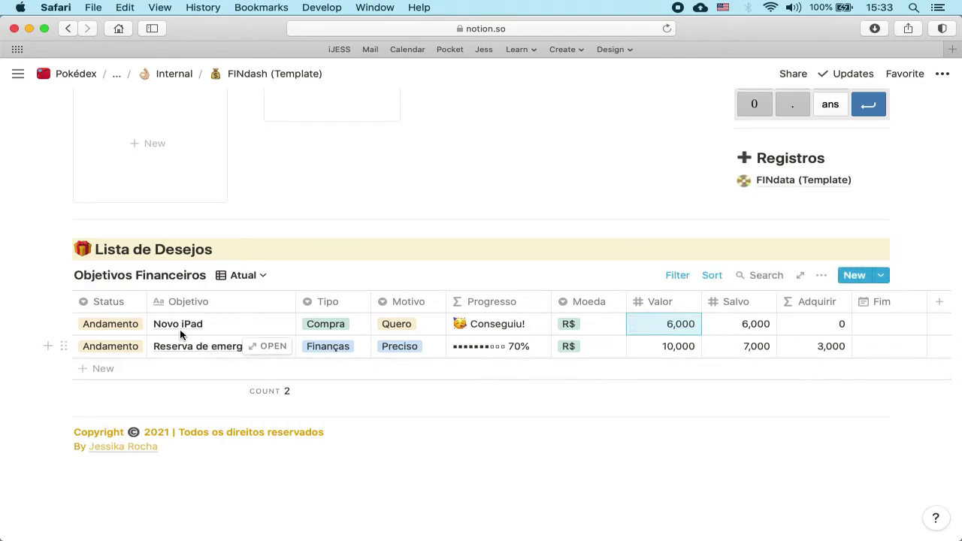
{"action": "left_click", "coordinate": [741, 325]}
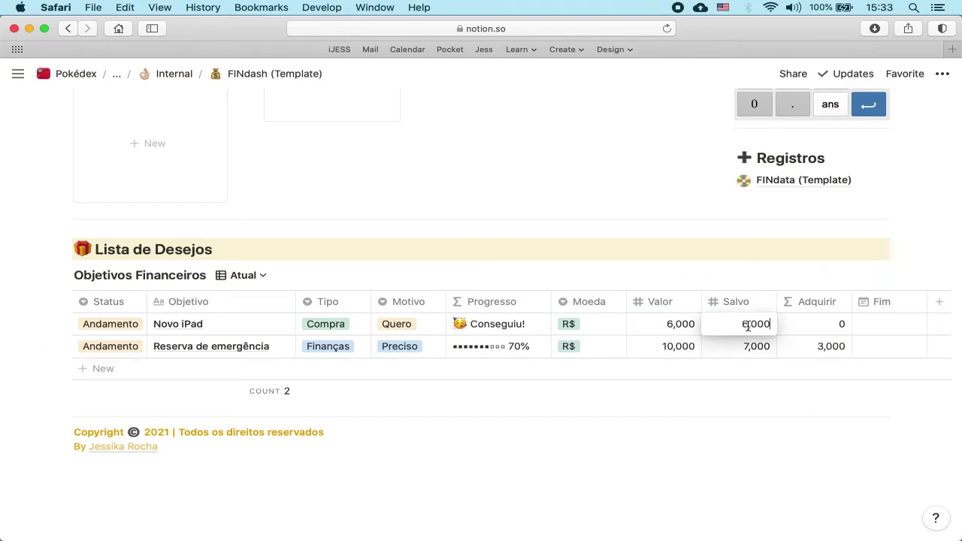
{"action": "key", "text": "Escape"}
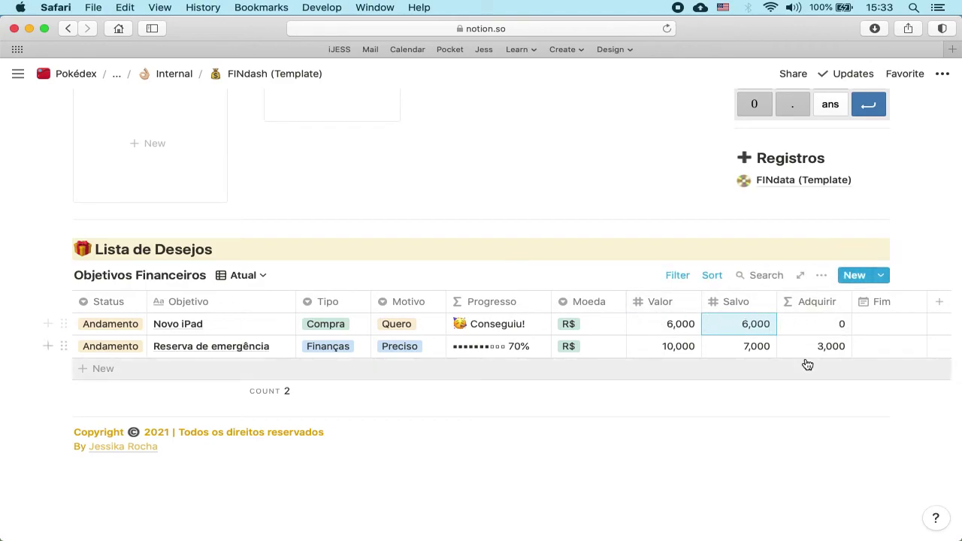
- Set the Novo iPad goal's Fim date to Apr 6, 2021
{"action": "left_click", "coordinate": [892, 329]}
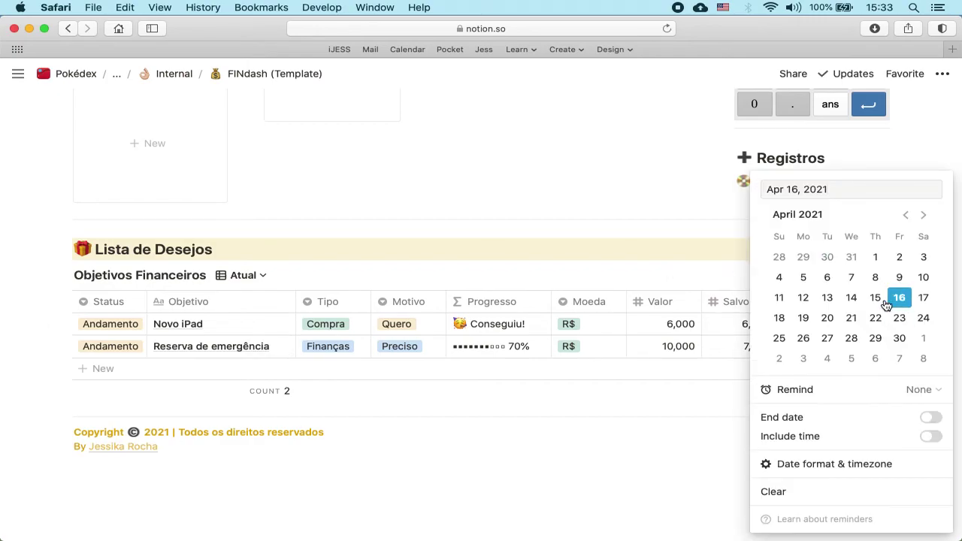
{"action": "left_click", "coordinate": [828, 278]}
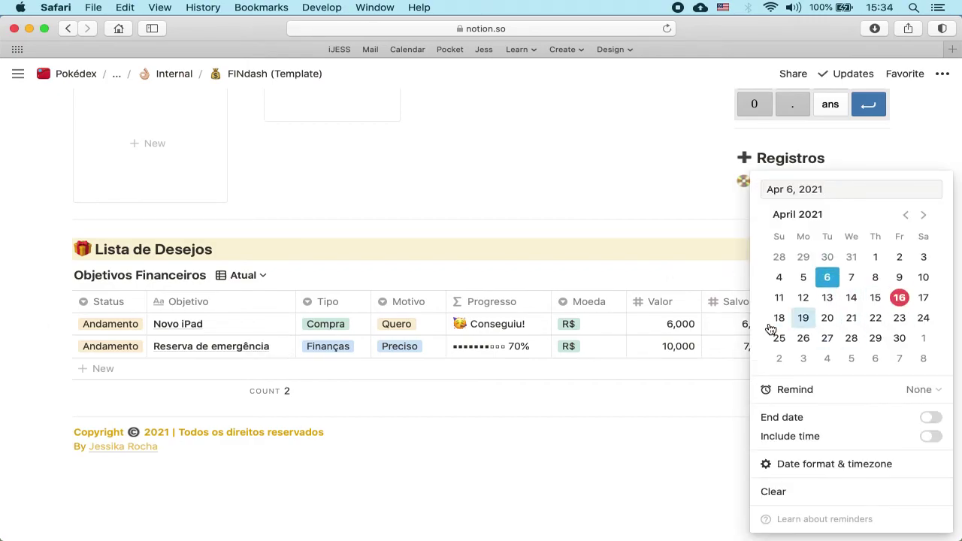
{"action": "left_click", "coordinate": [720, 343]}
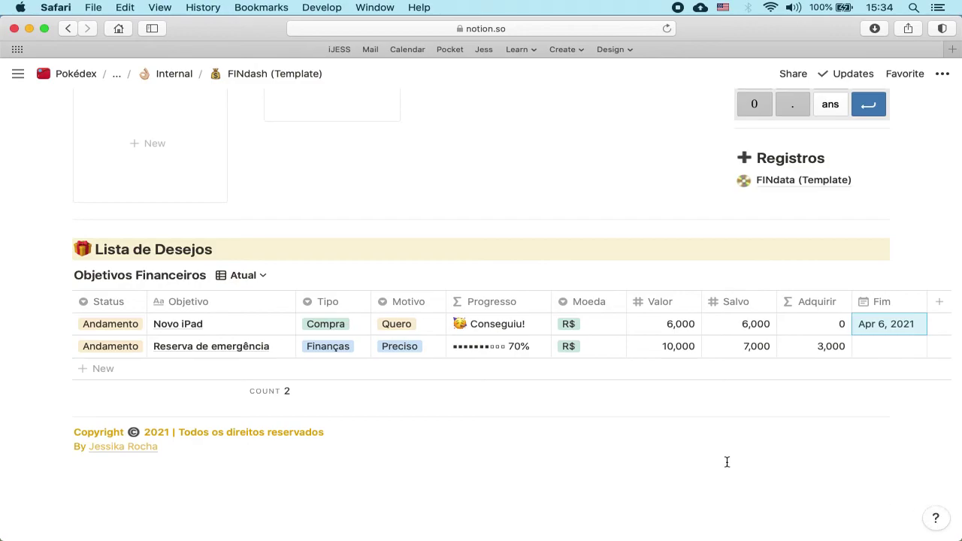
- Examine the Status options available for the Novo iPad goal, keeping its current selection
{"action": "left_click", "coordinate": [114, 321]}
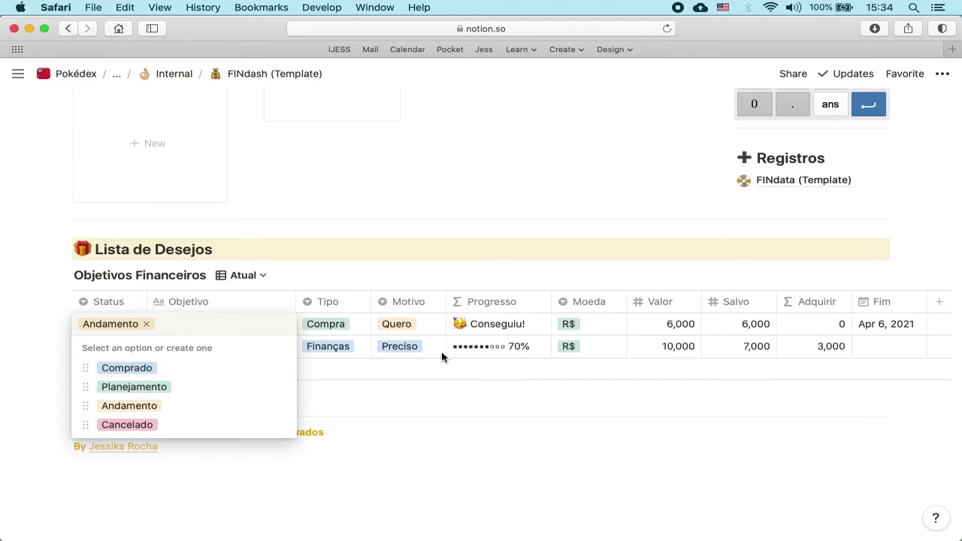
{"action": "key", "text": "Escape"}
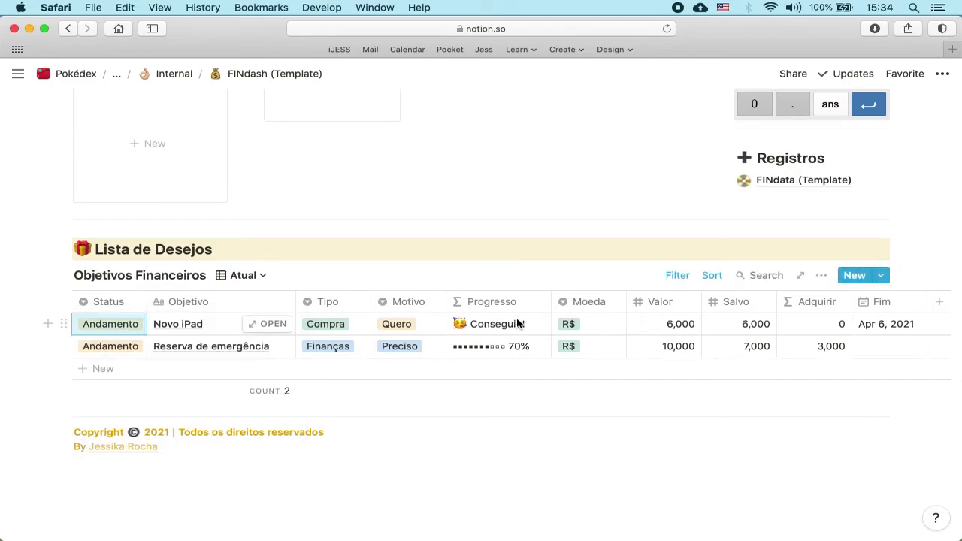
{"action": "left_click", "coordinate": [124, 330]}
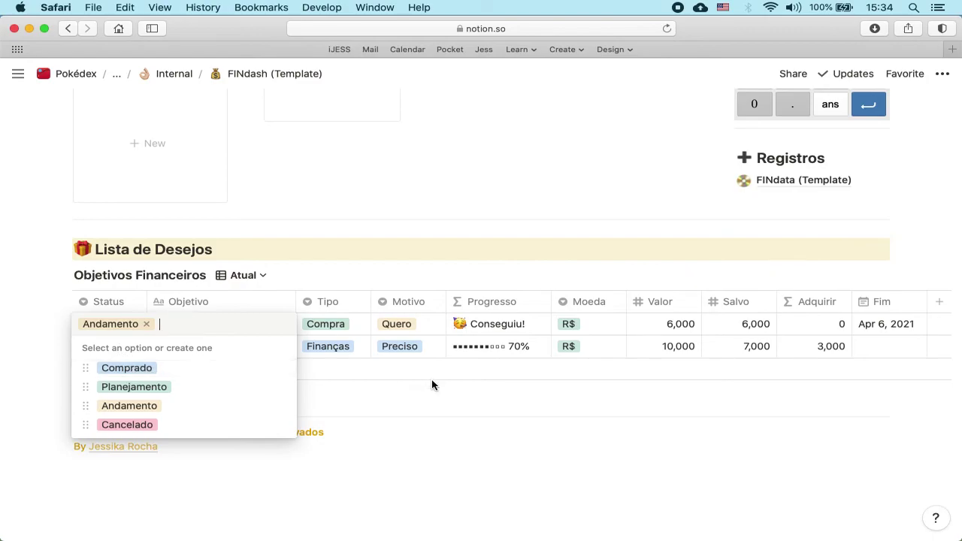
{"action": "key", "text": "Escape"}
- Review the filters of the Atual view and the Novo iPad goal's Motivo field without changing them
{"action": "left_click", "coordinate": [681, 277]}
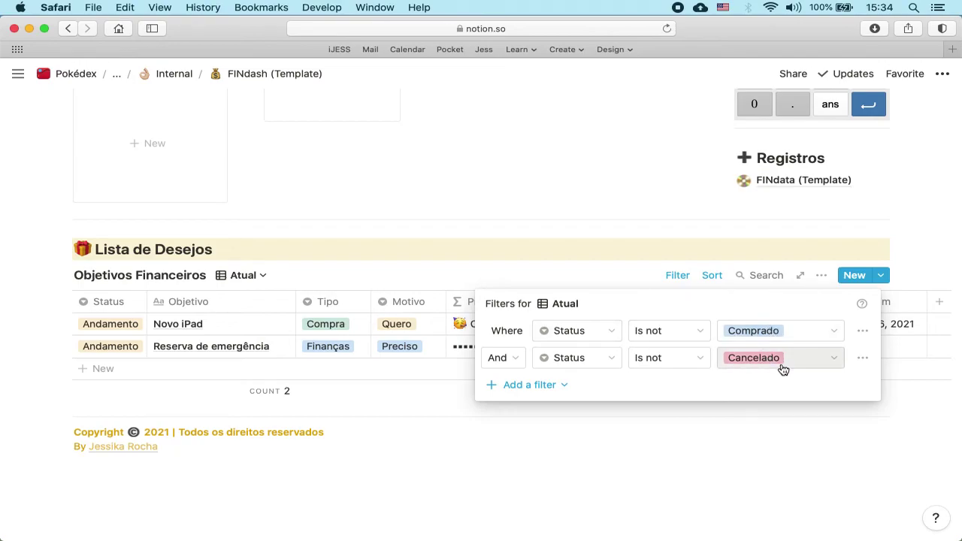
{"action": "left_click", "coordinate": [421, 376]}
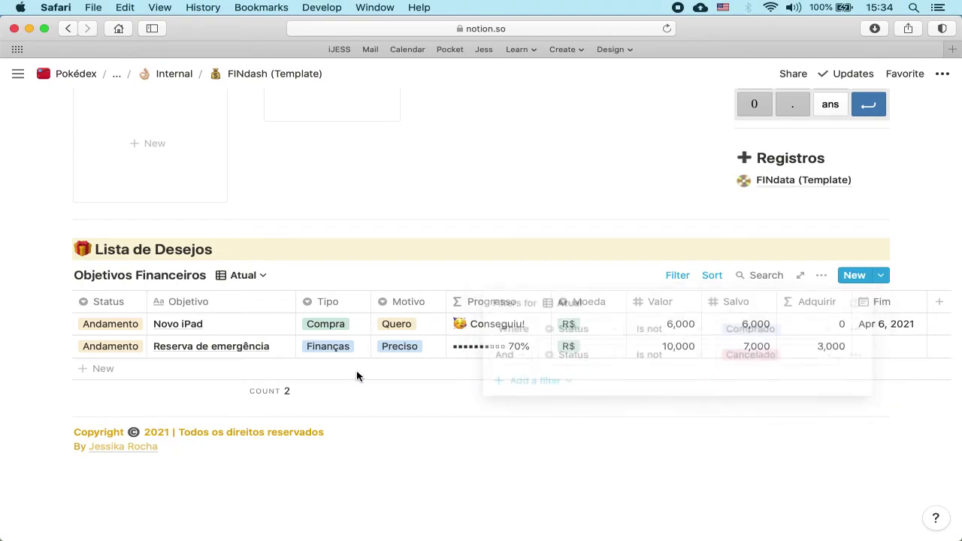
{"action": "left_click", "coordinate": [415, 330]}
{"action": "key", "text": "Escape"}
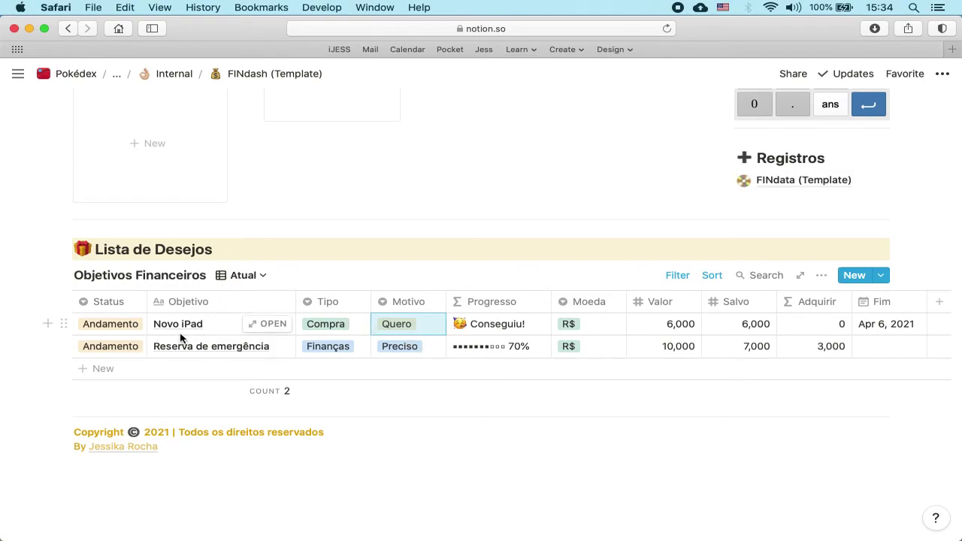
- Switch the Novo iPad goal's Status to Planejamento and back to Andamento
{"action": "left_click", "coordinate": [109, 325]}
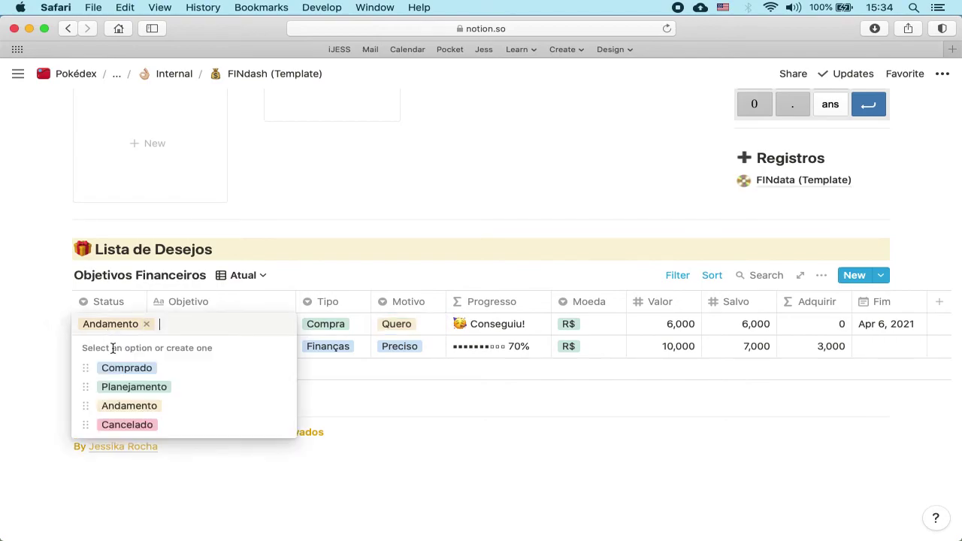
{"action": "left_click", "coordinate": [123, 388]}
{"action": "left_click", "coordinate": [123, 328]}
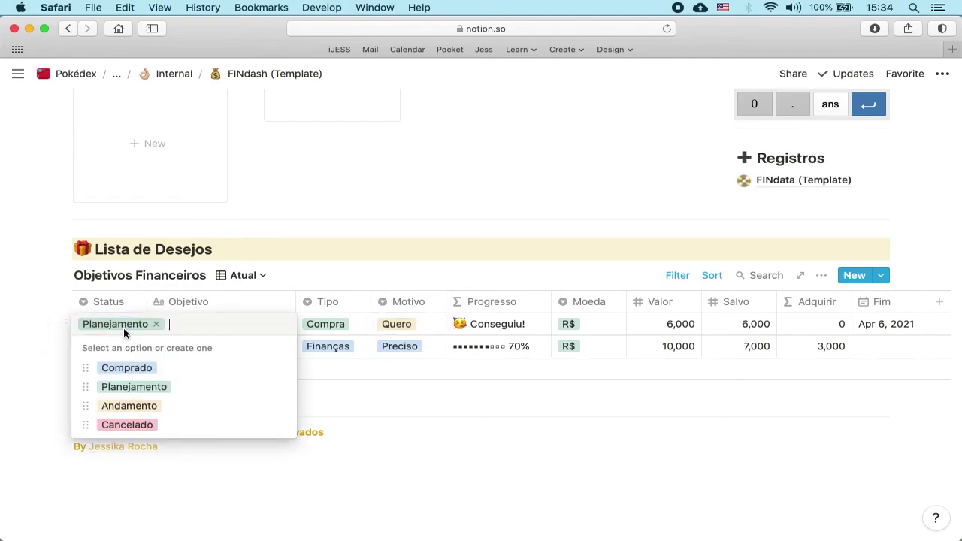
{"action": "left_click", "coordinate": [130, 404]}
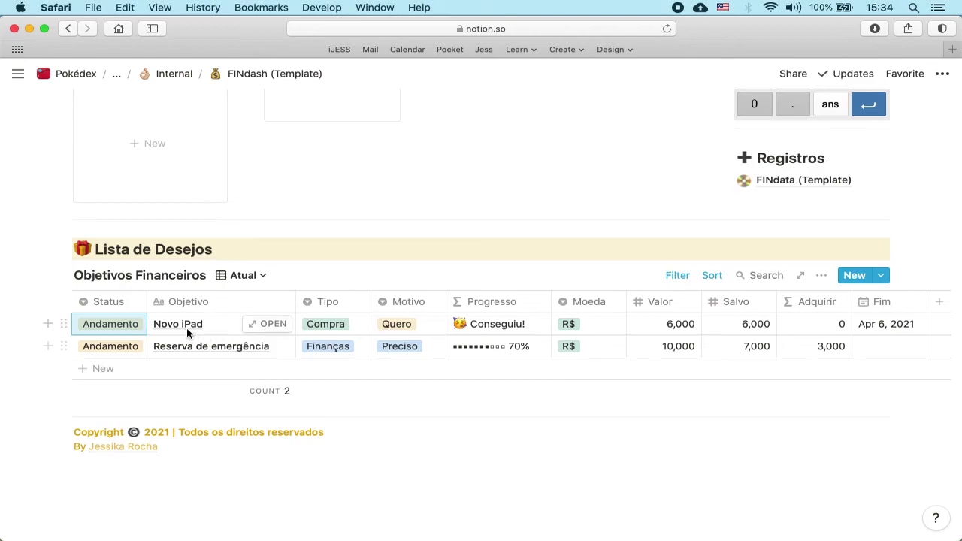
- Review the Status options of both goals and the Reserva de emergência goal's Valor without changing them
{"action": "left_click", "coordinate": [118, 326]}
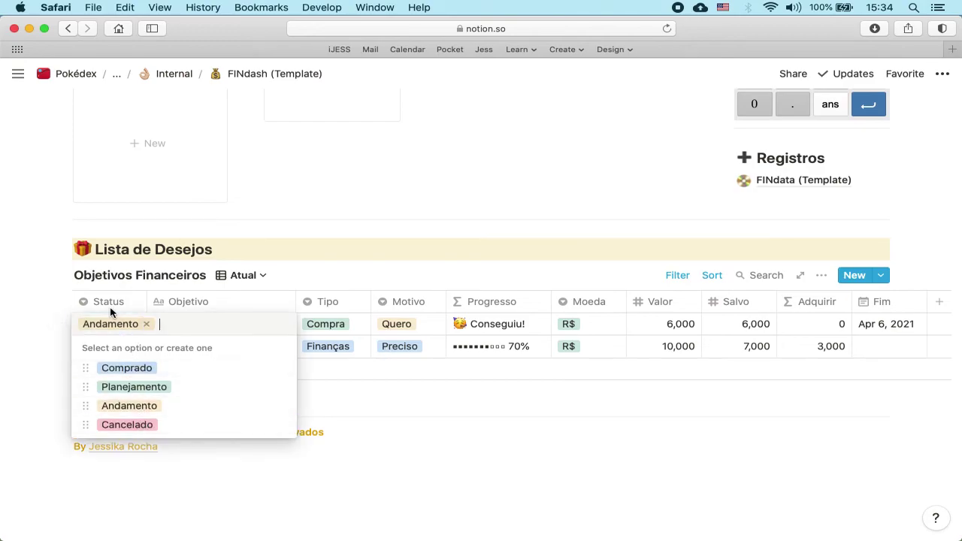
{"action": "key", "text": "Escape"}
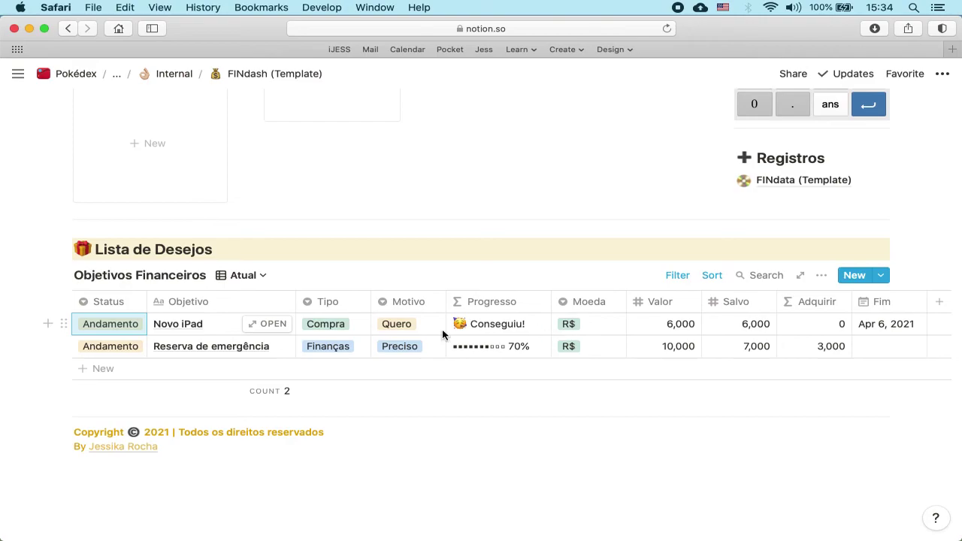
{"action": "left_click", "coordinate": [133, 347]}
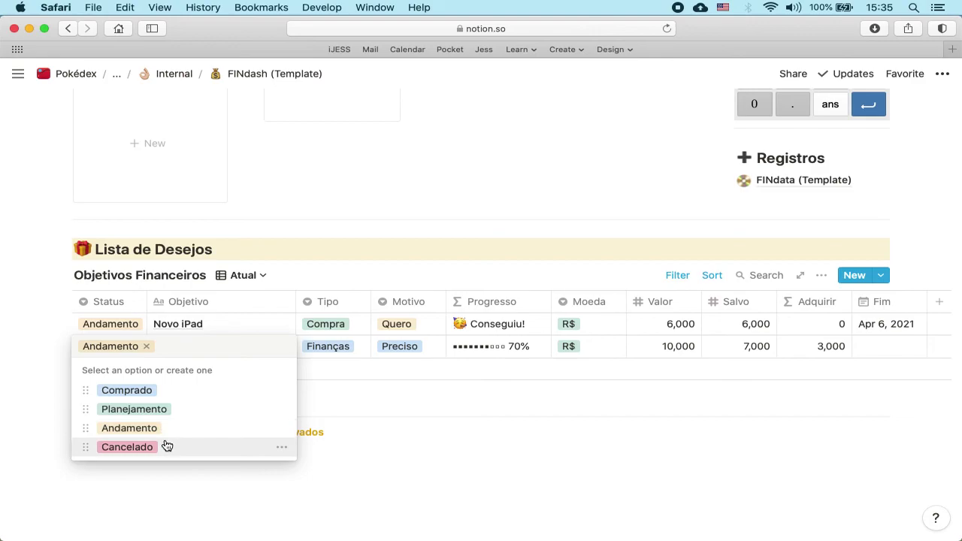
{"action": "key", "text": "Escape"}
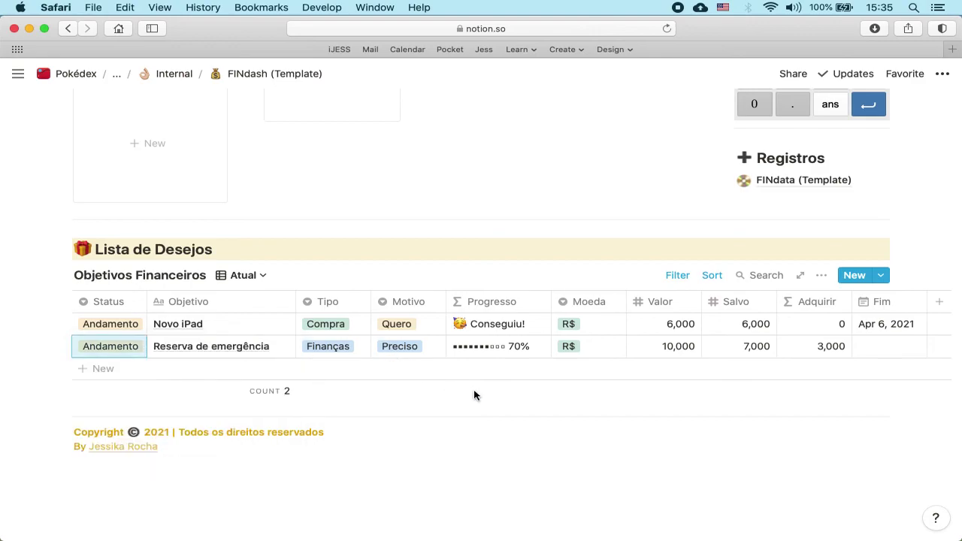
{"action": "left_click", "coordinate": [684, 349]}
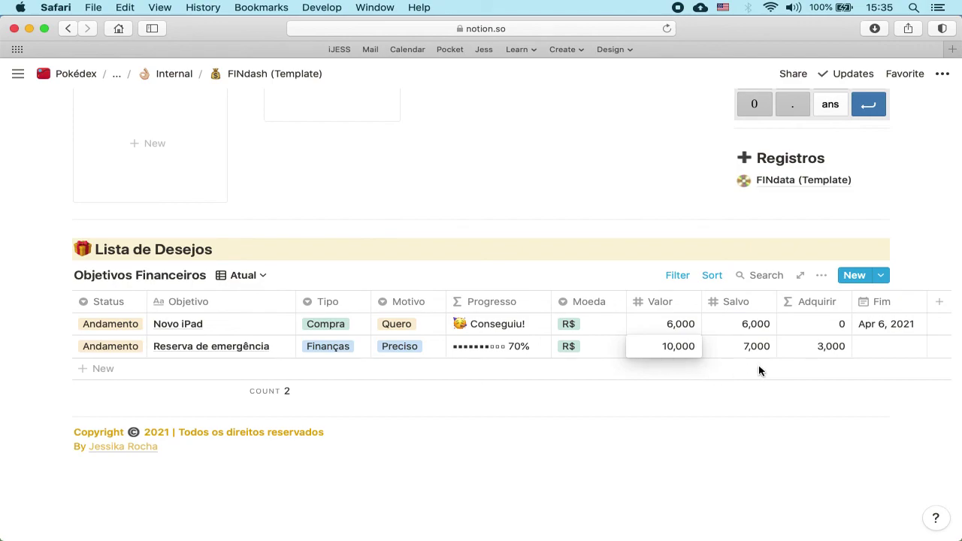
{"action": "key", "text": "Escape"}
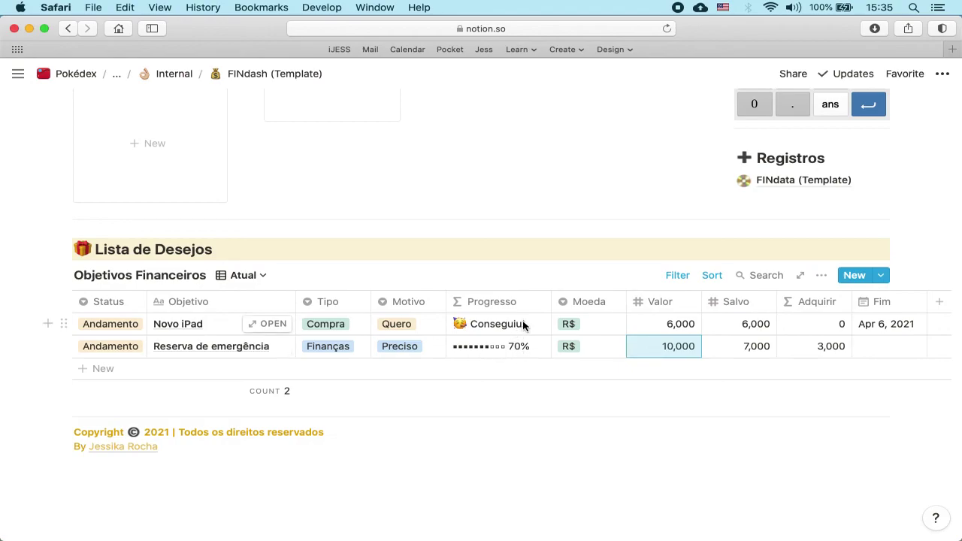
- Review the Progresso formula of the Novo iPad goal without changing it
{"action": "mouse_move", "coordinate": [531, 405]}
{"action": "left_click", "coordinate": [499, 322]}
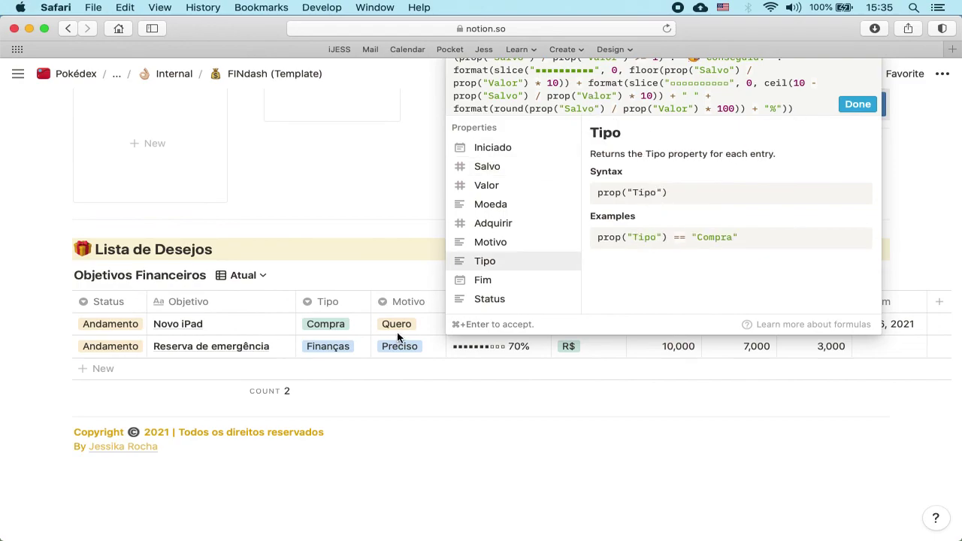
{"action": "key", "text": "Escape"}
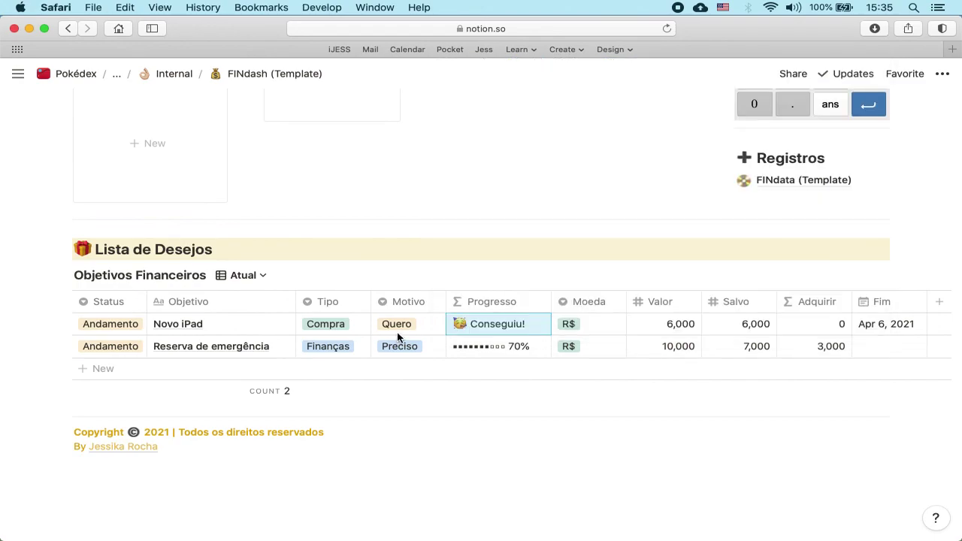
- Check the available views of Objetivos Financeiros and the Status filters of the Atual view
{"action": "left_click", "coordinate": [247, 276]}
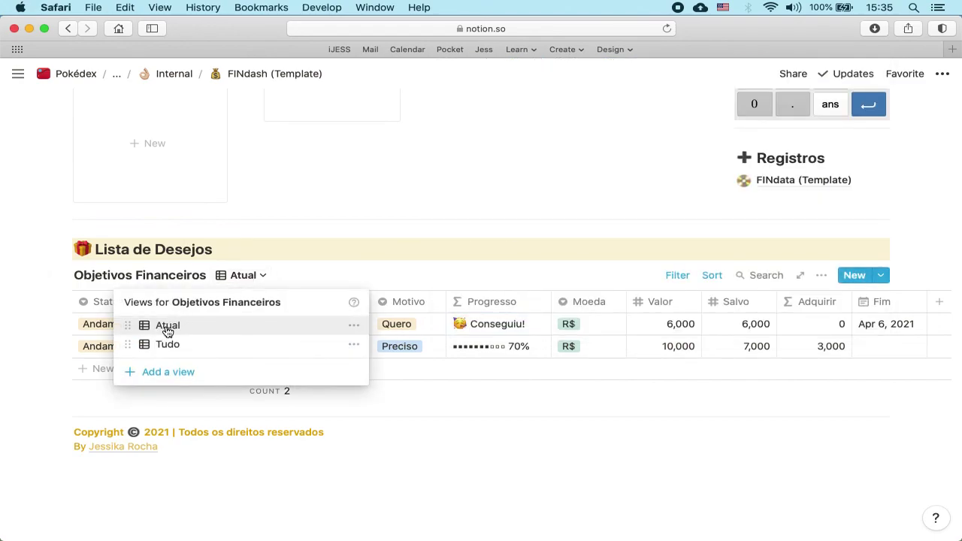
{"action": "left_click", "coordinate": [439, 342]}
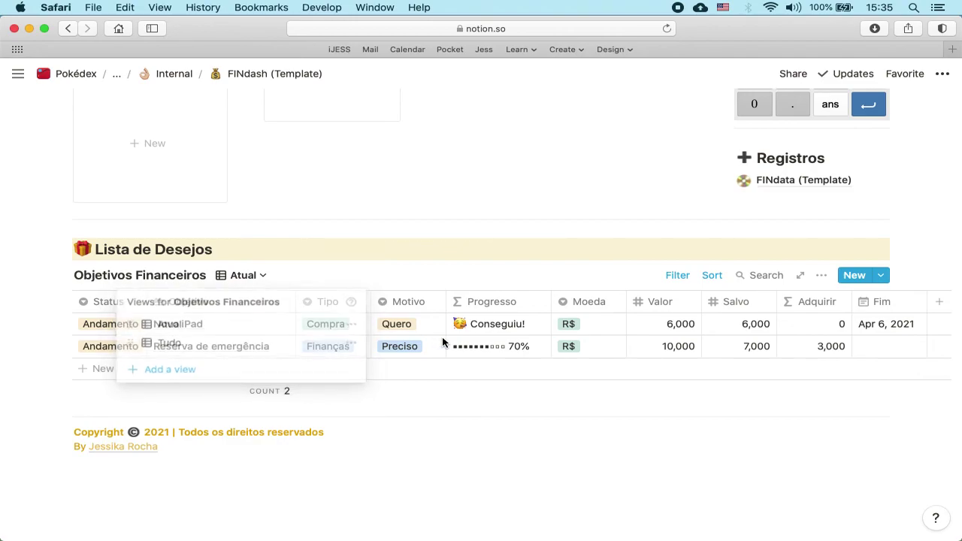
{"action": "left_click", "coordinate": [680, 279]}
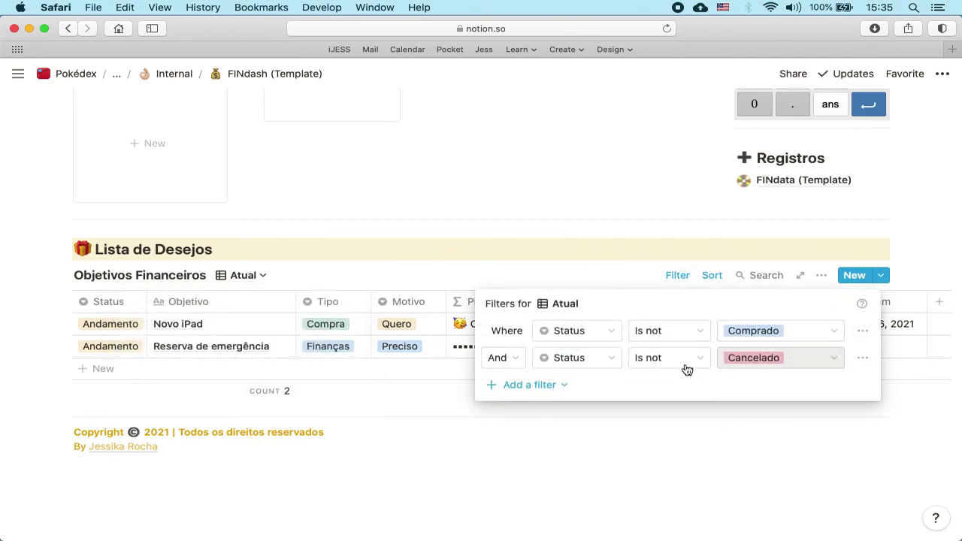
{"action": "left_click", "coordinate": [378, 349]}
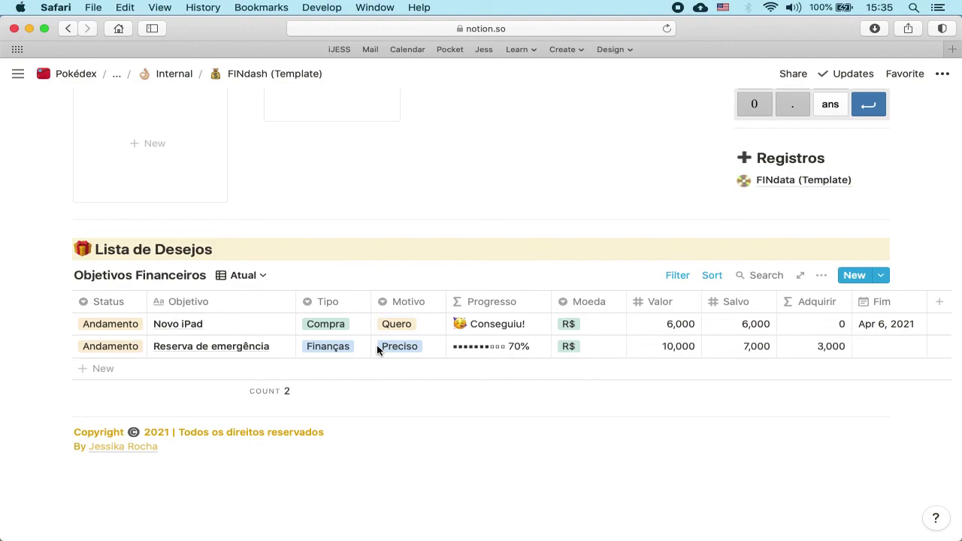
- Switch the Objetivos Financeiros table to the Tudo view to see all goals and return to Atual
{"action": "left_click", "coordinate": [243, 275]}
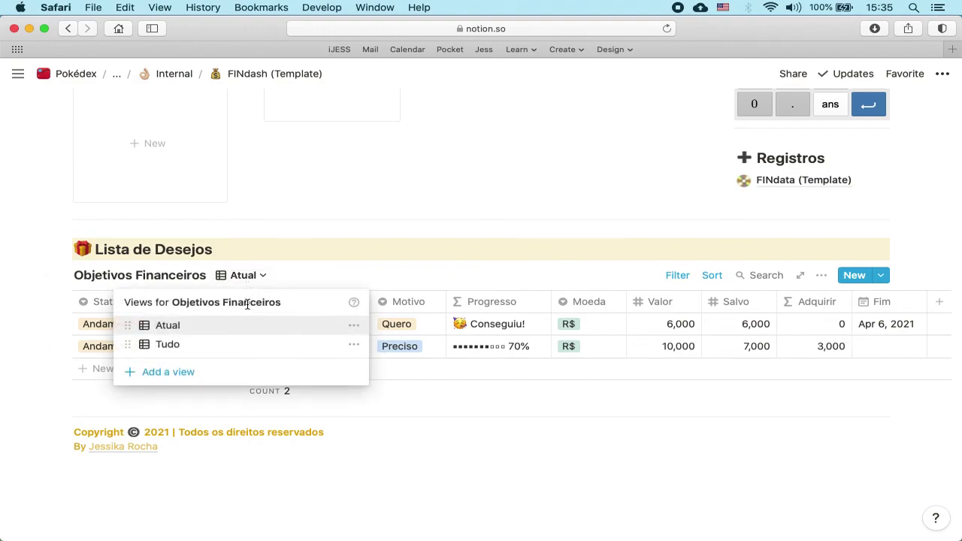
{"action": "left_click", "coordinate": [189, 346]}
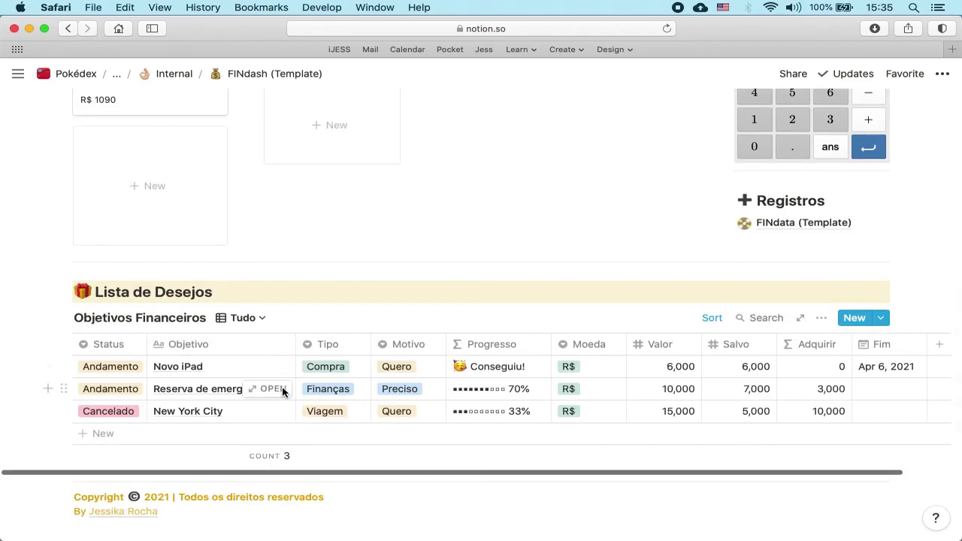
{"action": "scroll", "coordinate": [256, 354], "scroll_direction": "down", "scroll_amount": 3}
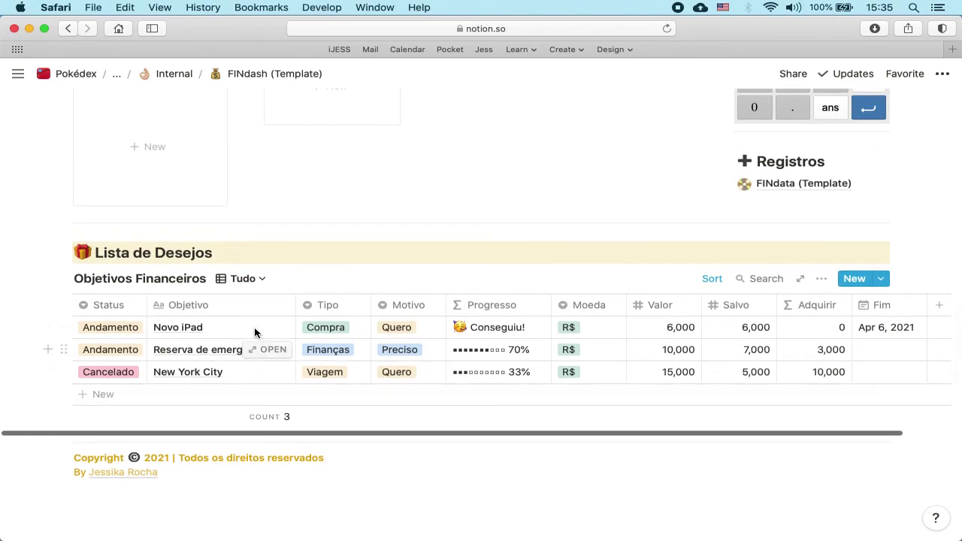
{"action": "left_click", "coordinate": [254, 279]}
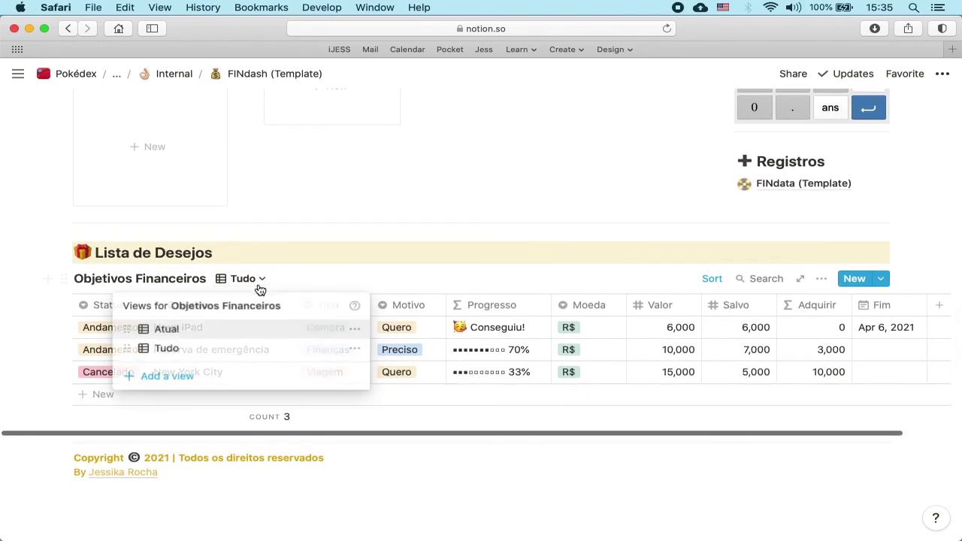
{"action": "left_click", "coordinate": [180, 334]}
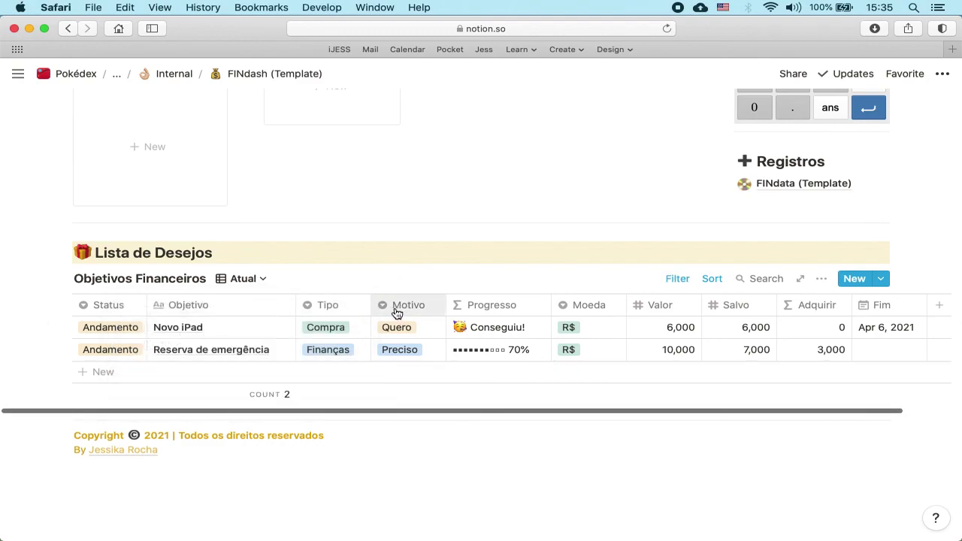
- Look over the whole FINdash page, from the cover and Balanço, Bancos and Calculadora sections to Lista de Desejos and the footer
{"action": "scroll", "coordinate": [413, 313], "scroll_direction": "up", "scroll_amount": 5}
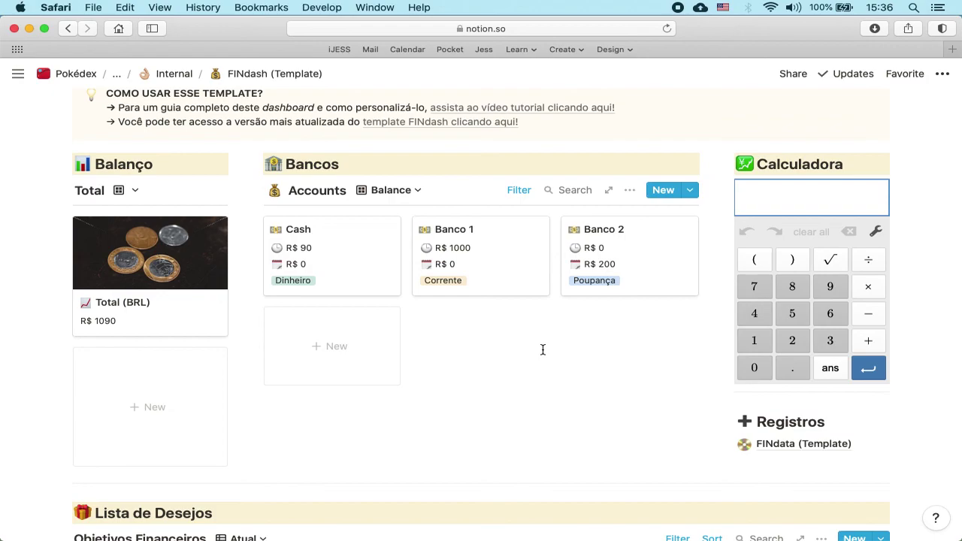
{"action": "scroll", "coordinate": [543, 349], "scroll_direction": "down", "scroll_amount": 4}
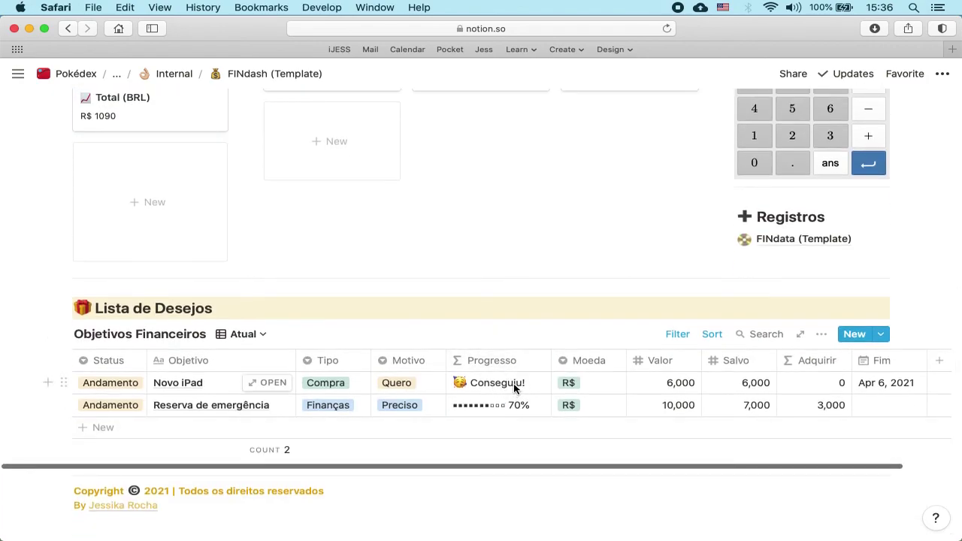
{"action": "scroll", "coordinate": [513, 385], "scroll_direction": "up", "scroll_amount": 5}
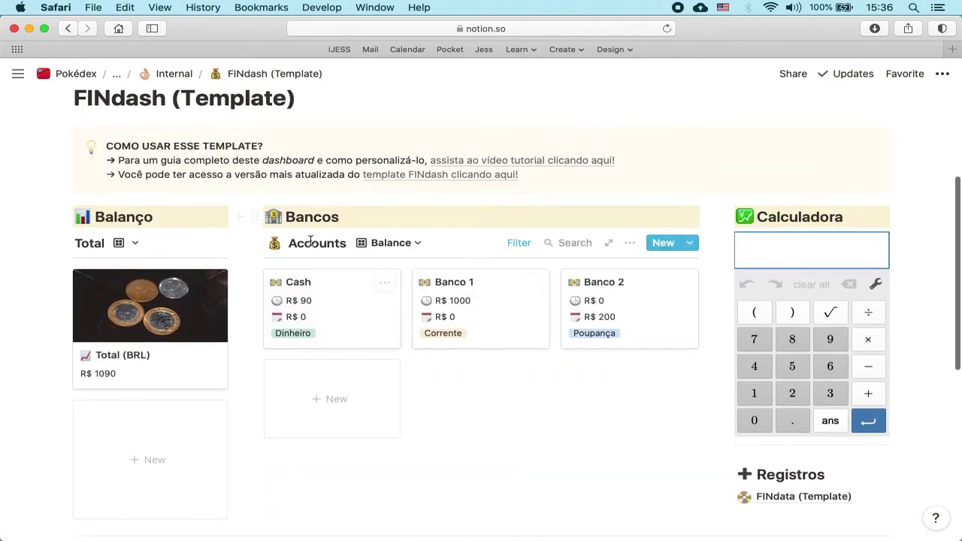
{"action": "scroll", "coordinate": [473, 384], "scroll_direction": "down", "scroll_amount": 5}
{"action": "scroll", "coordinate": [473, 384], "scroll_direction": "down", "scroll_amount": 1}
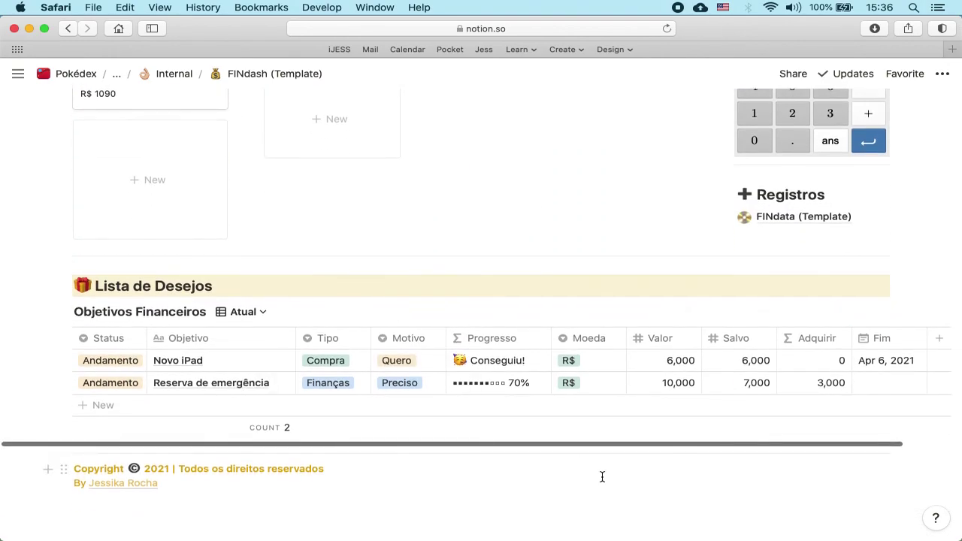
{"action": "scroll", "coordinate": [503, 266], "scroll_direction": "up", "scroll_amount": 6}
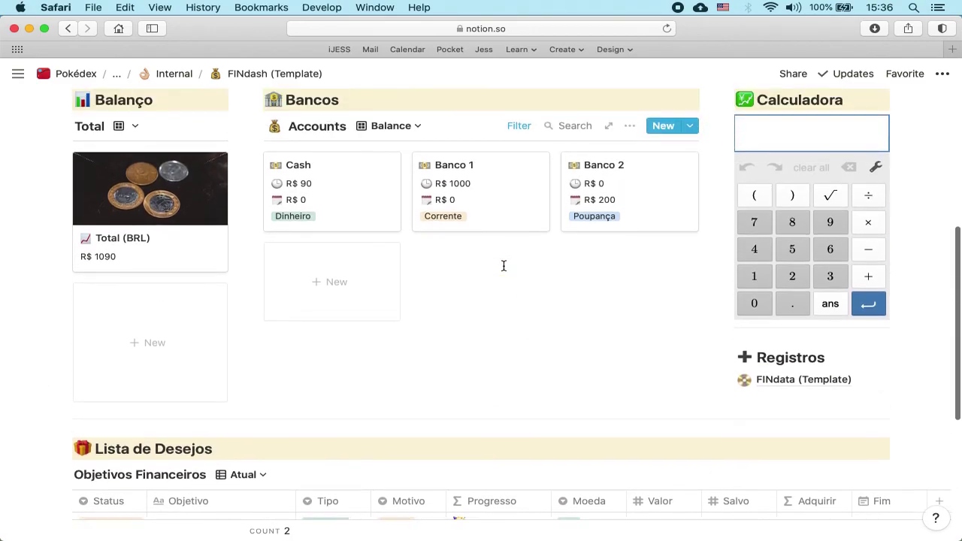
{"action": "scroll", "coordinate": [504, 266], "scroll_direction": "up", "scroll_amount": 1}
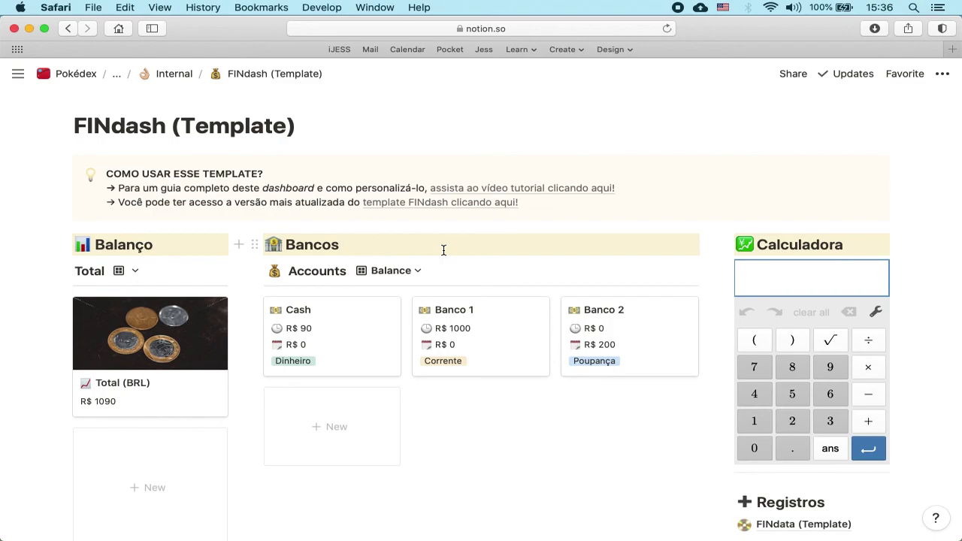
{"action": "scroll", "coordinate": [444, 250], "scroll_direction": "down", "scroll_amount": 15}
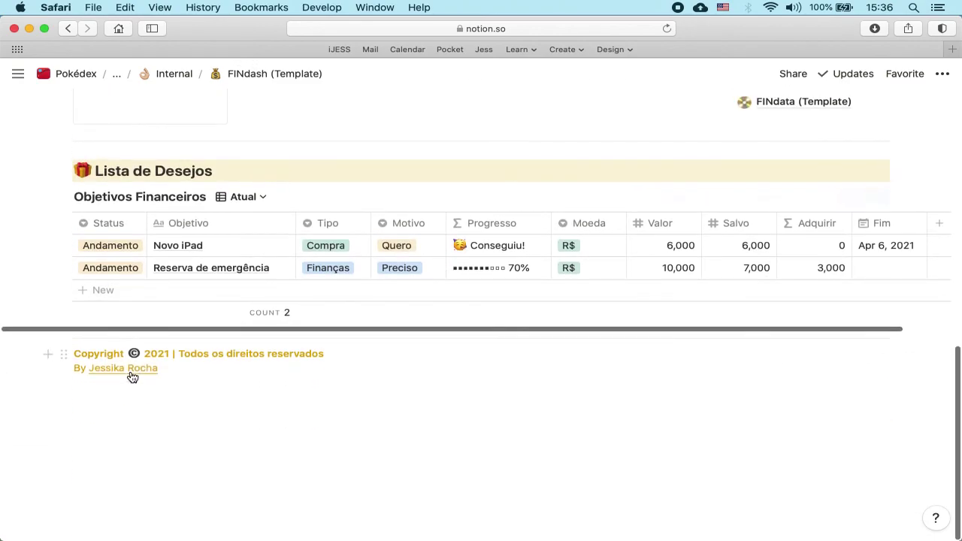
{"action": "scroll", "coordinate": [485, 322], "scroll_direction": "up", "scroll_amount": 15}
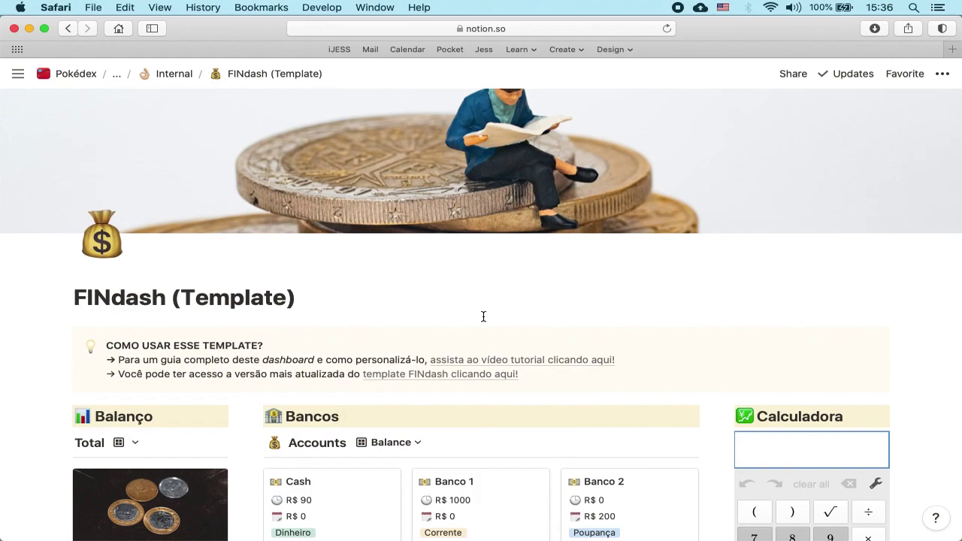
{"action": "scroll", "coordinate": [483, 317], "scroll_direction": "down", "scroll_amount": 5}
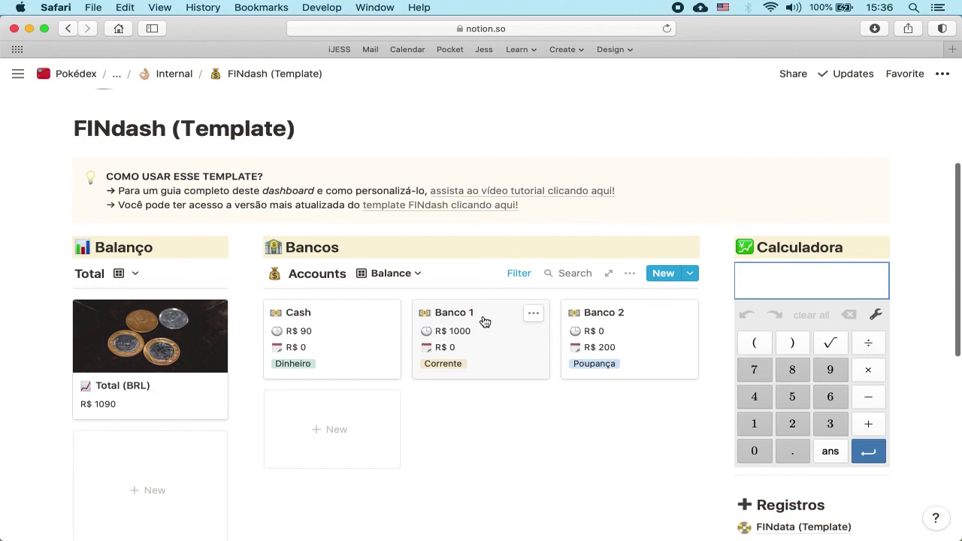
{"action": "scroll", "coordinate": [485, 322], "scroll_direction": "up", "scroll_amount": 5}
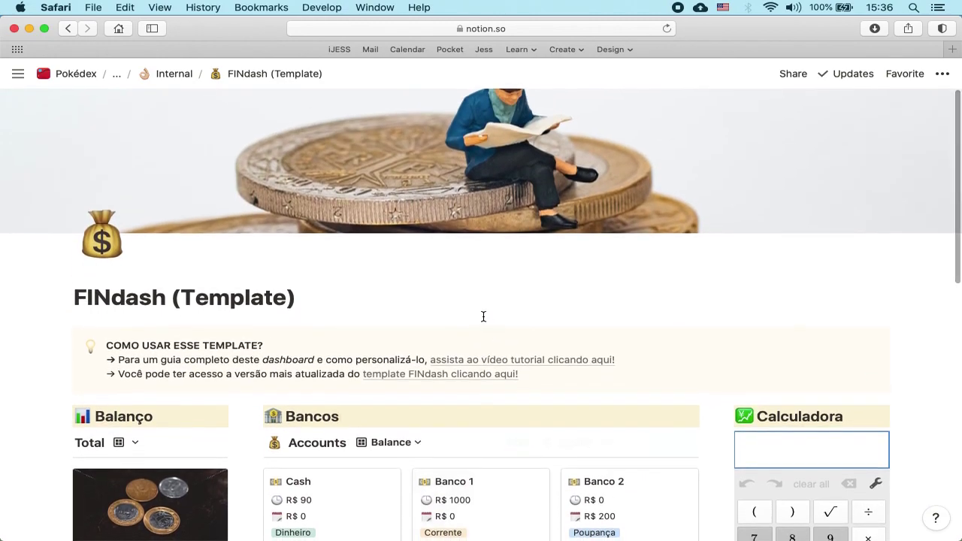
{"action": "scroll", "coordinate": [483, 317], "scroll_direction": "down", "scroll_amount": 8}
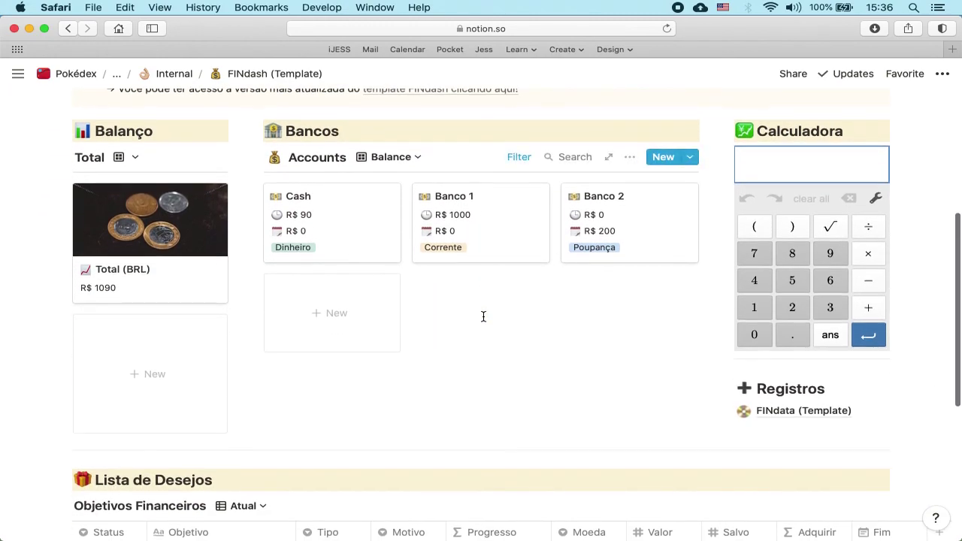
{"action": "scroll", "coordinate": [484, 317], "scroll_direction": "up", "scroll_amount": 1}
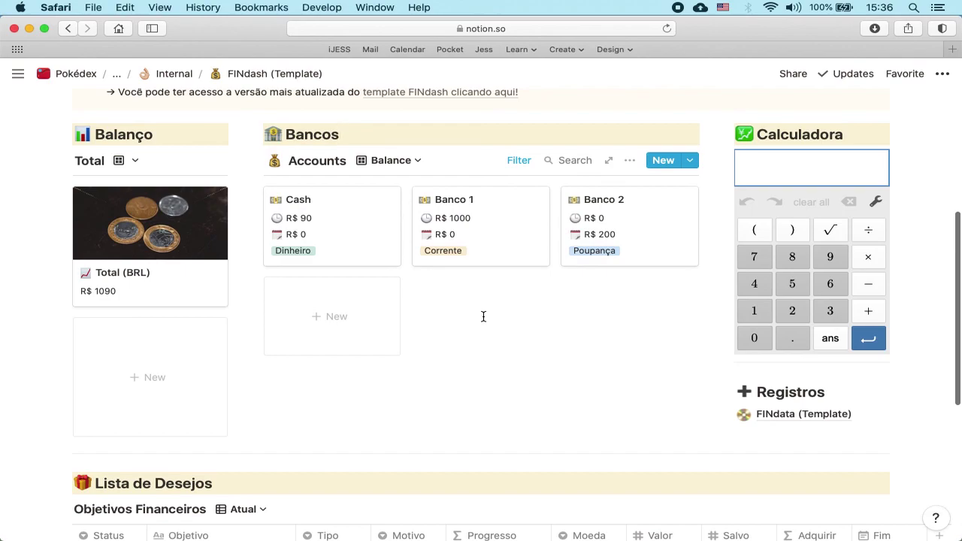